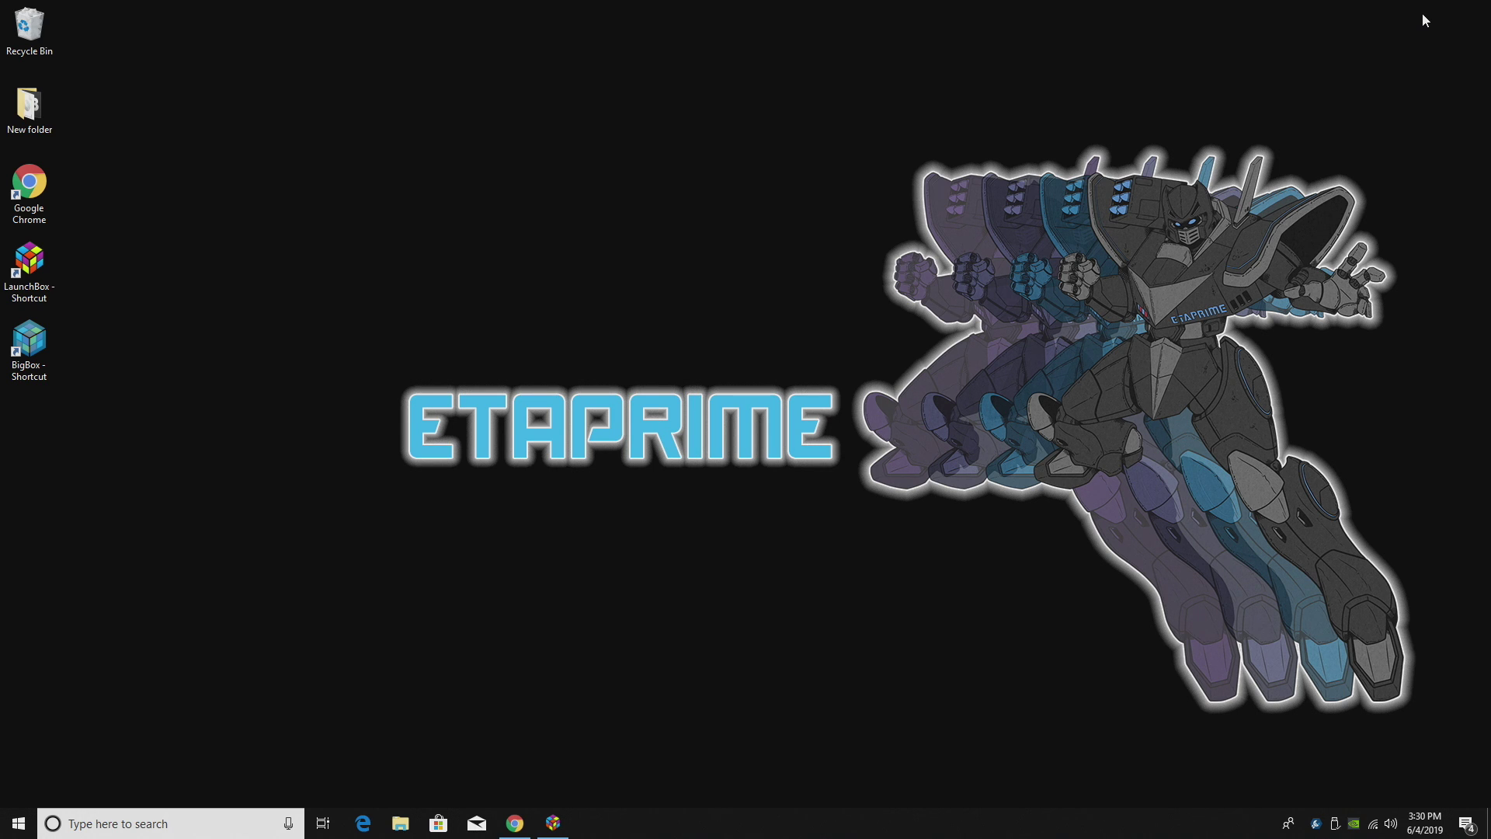
Open the LaunchBox website's Premium with Big Box page and read through its feature and licensing sections
{"action": "left_click", "coordinate": [553, 823]}
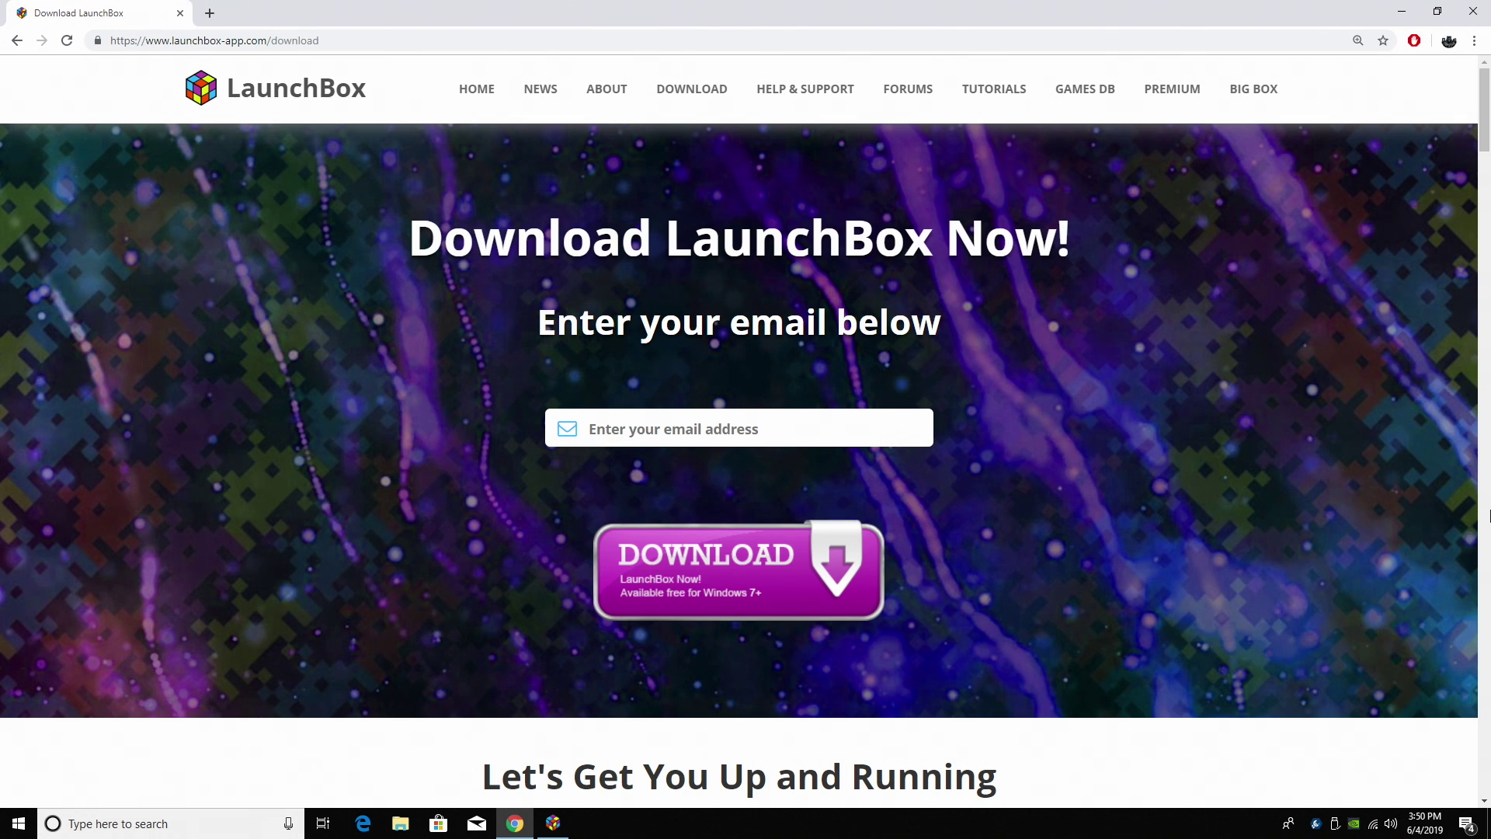
{"action": "mouse_move", "coordinate": [1172, 108]}
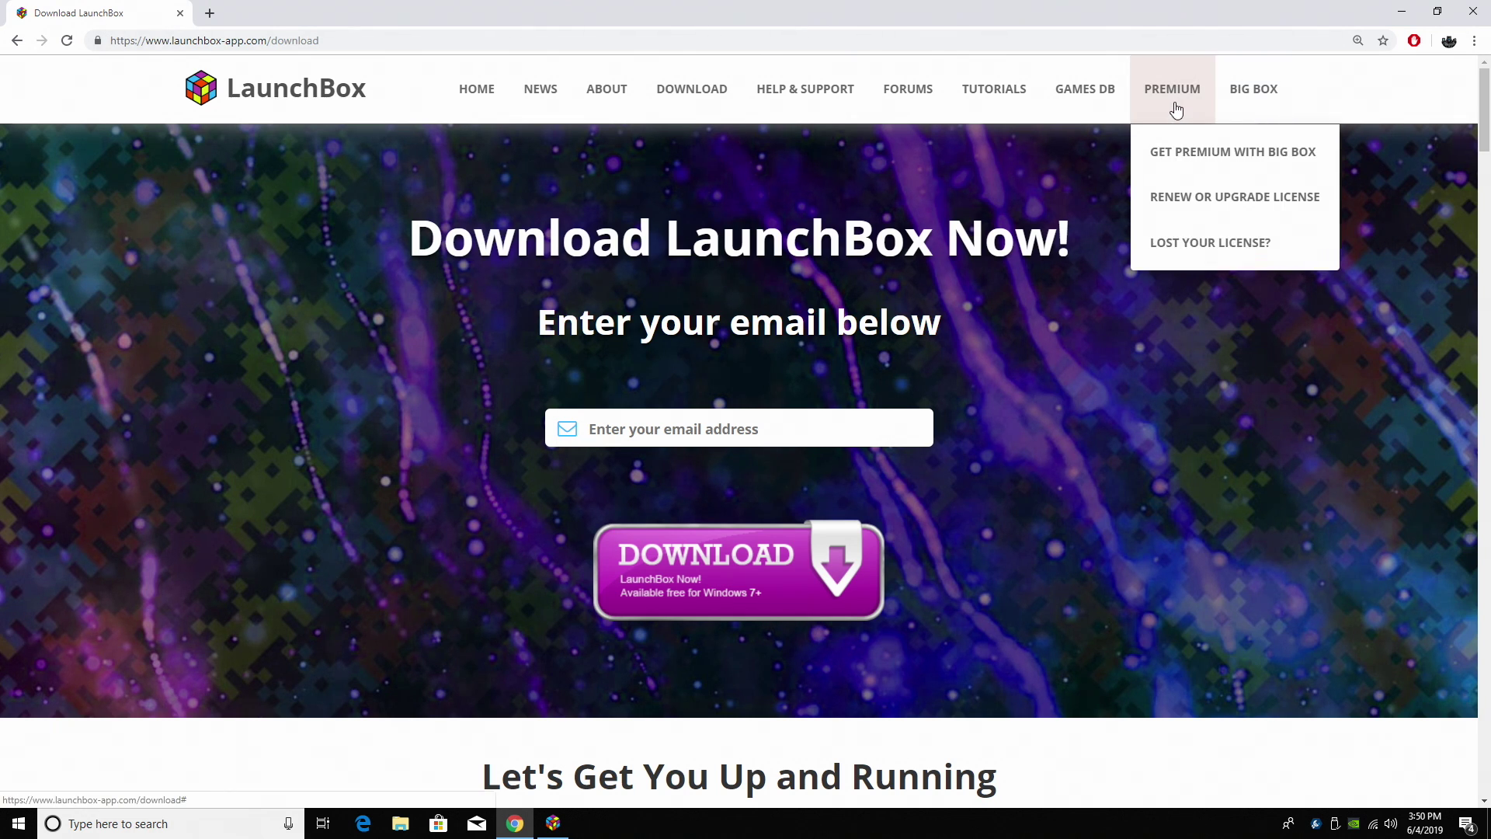
{"action": "left_click", "coordinate": [1183, 165]}
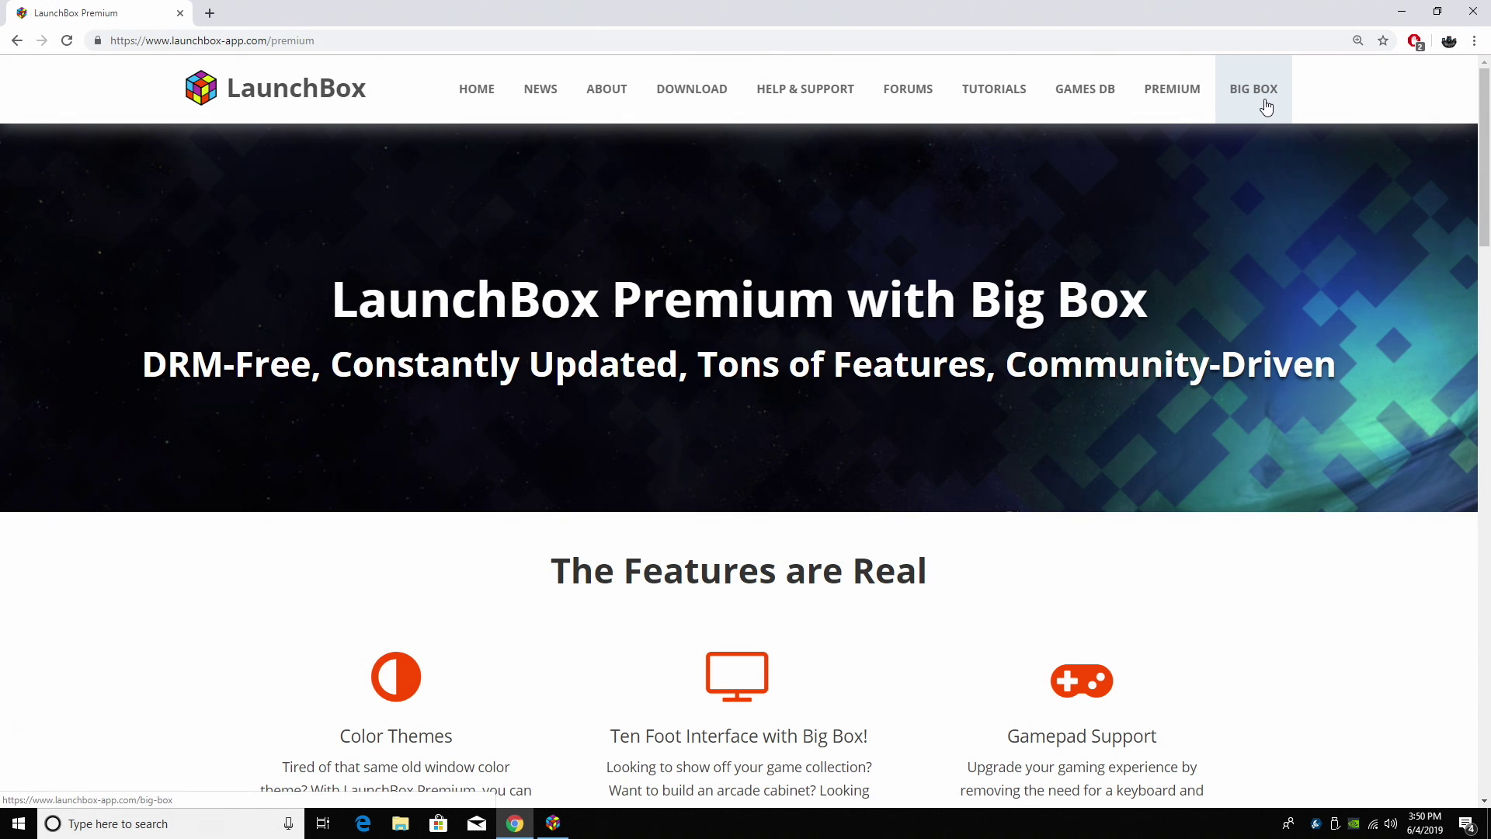
{"action": "scroll", "coordinate": [1266, 107], "scroll_direction": "down", "scroll_amount": 18}
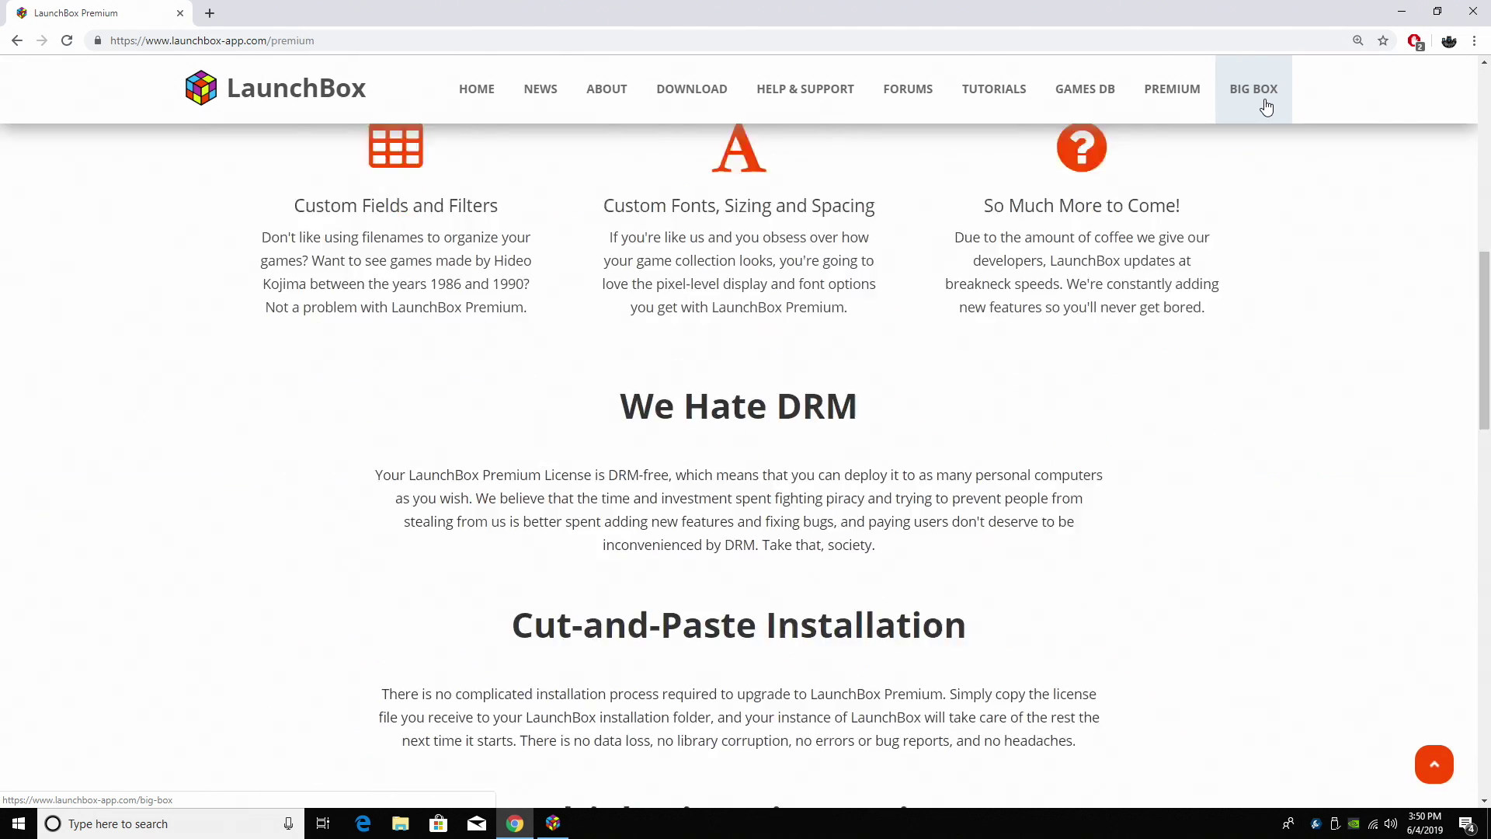
{"action": "scroll", "coordinate": [476, 516], "scroll_direction": "up", "scroll_amount": 1}
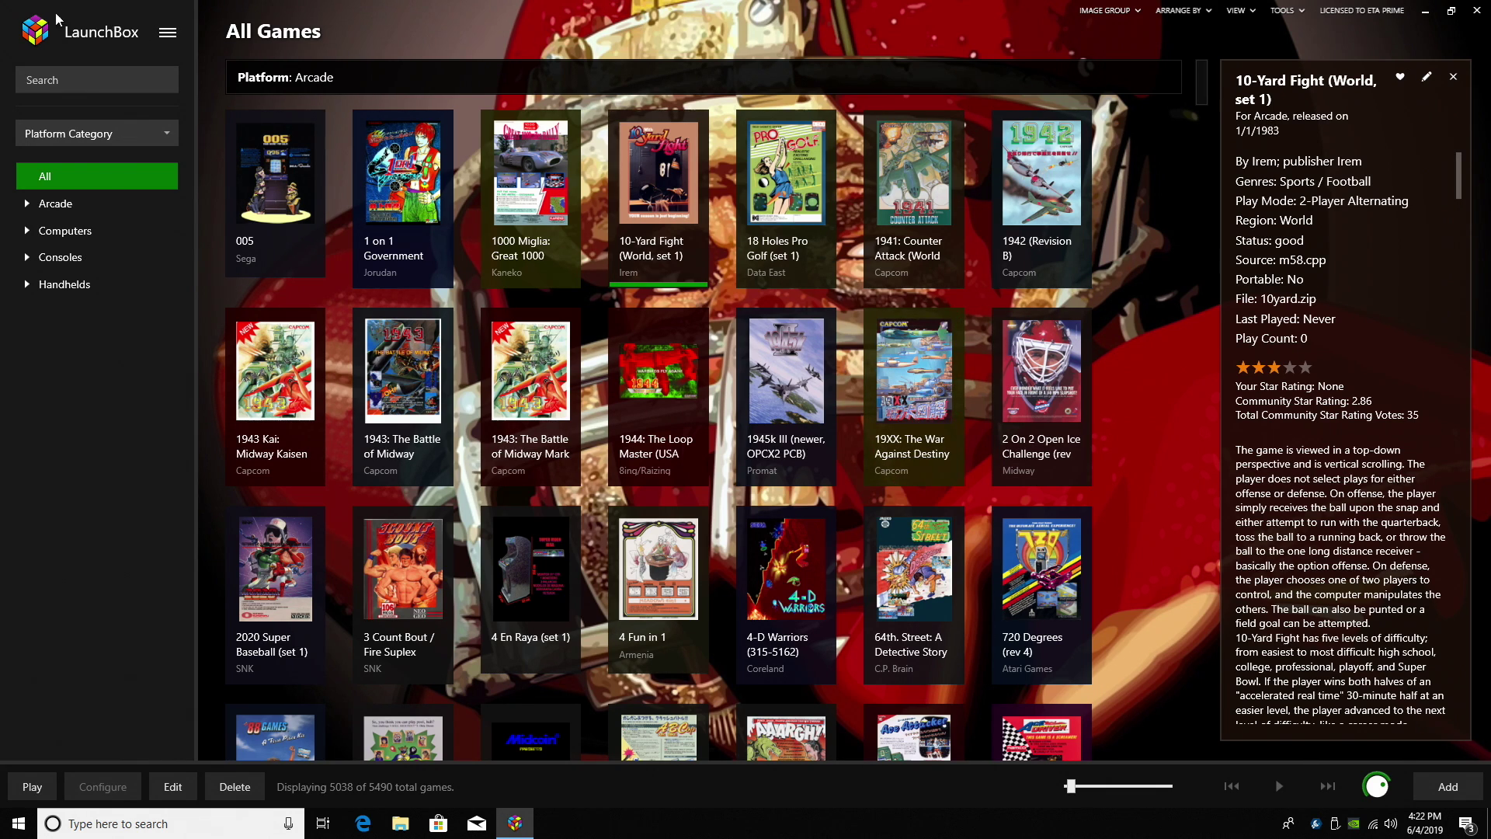
Try grouping the game library by Publisher and return the grouping to Platform Category
{"action": "left_click", "coordinate": [98, 137]}
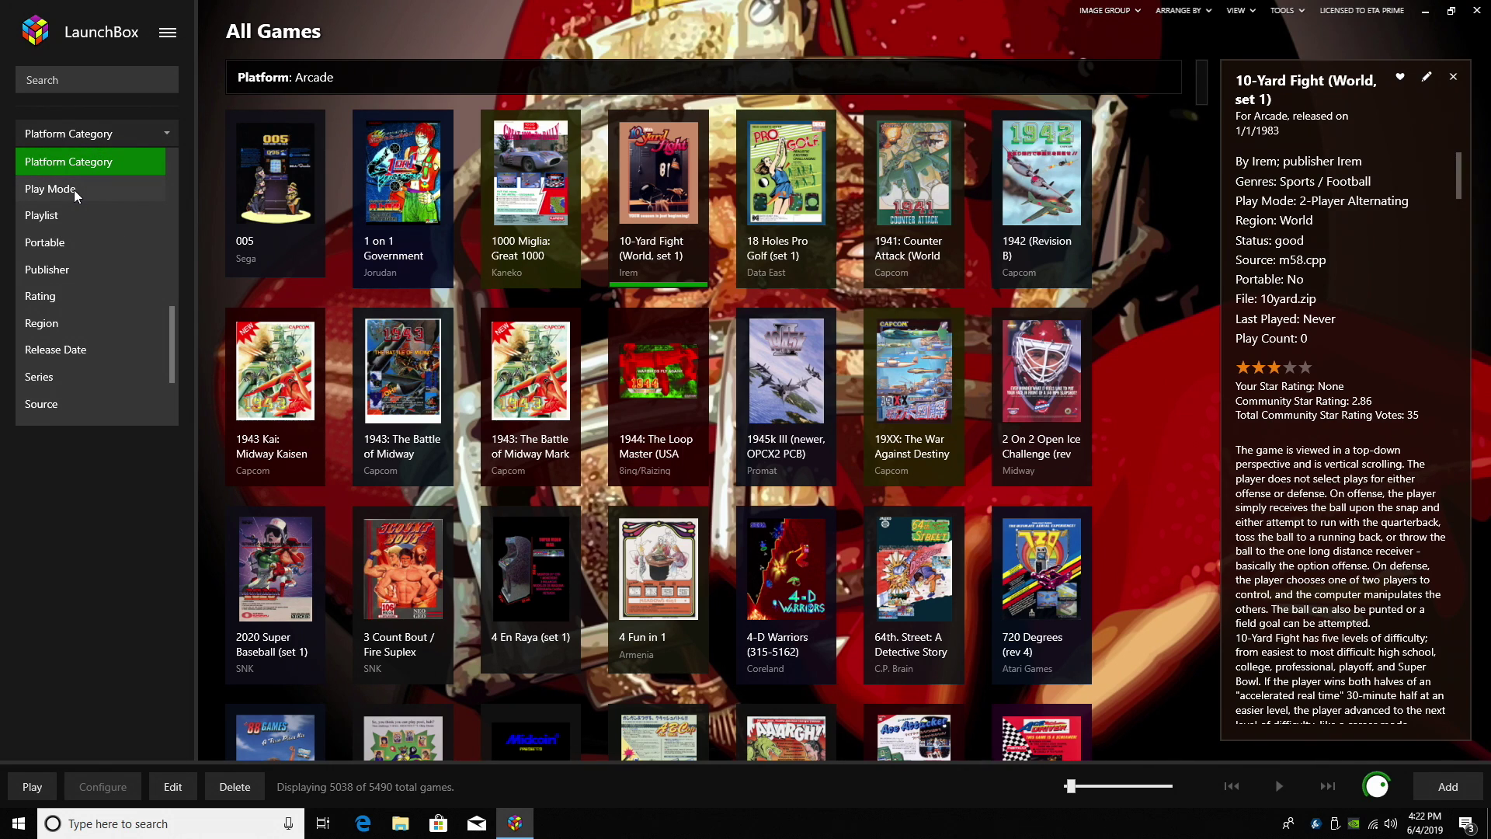
{"action": "left_click", "coordinate": [71, 274]}
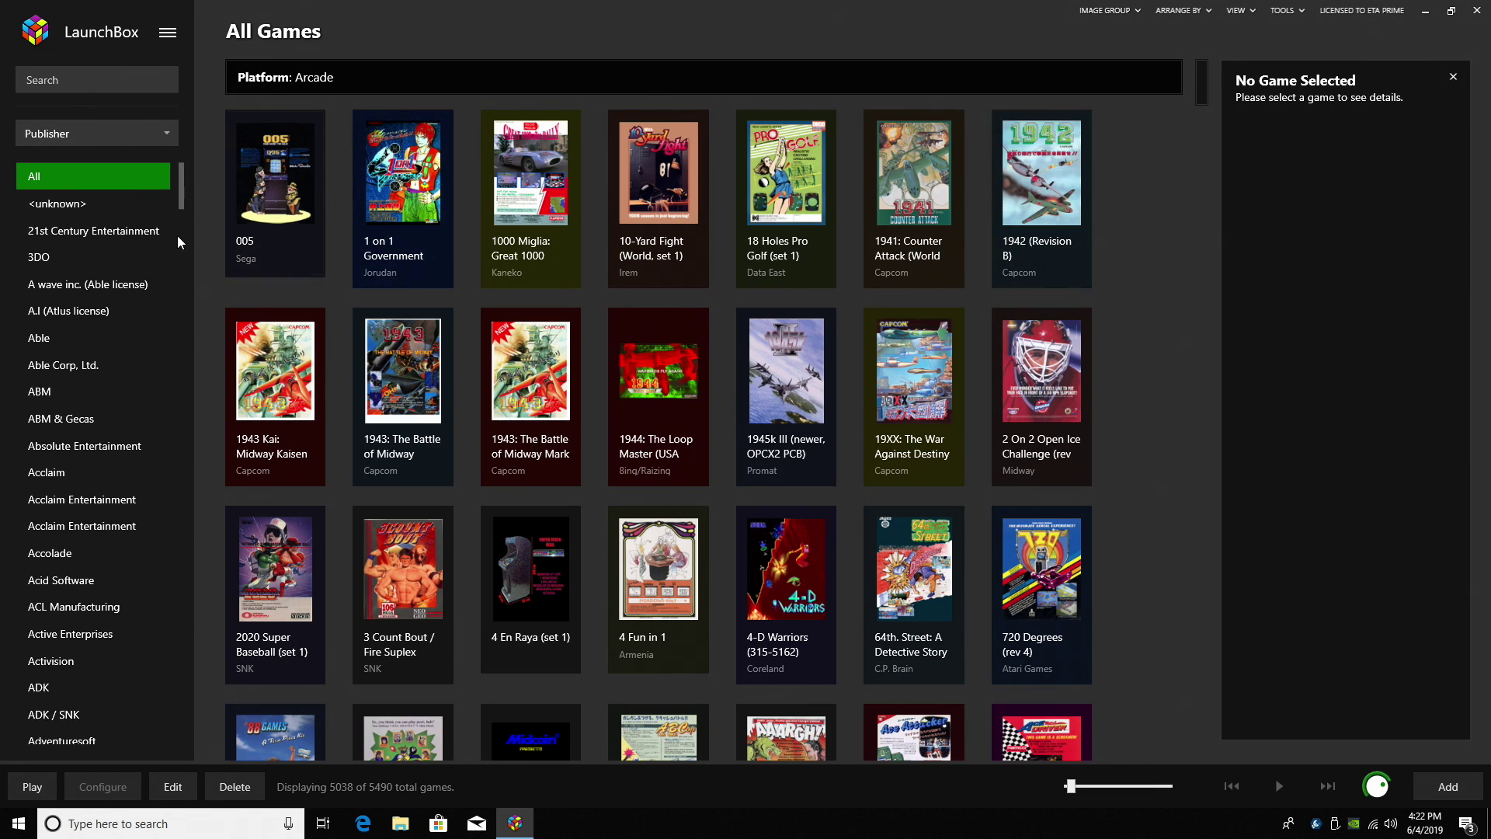
{"action": "left_click", "coordinate": [151, 132]}
{"action": "left_click", "coordinate": [152, 163]}
Select 1941: Counter Attack in the Arcade games and give it a 4.5-star rating
{"action": "left_click", "coordinate": [914, 186]}
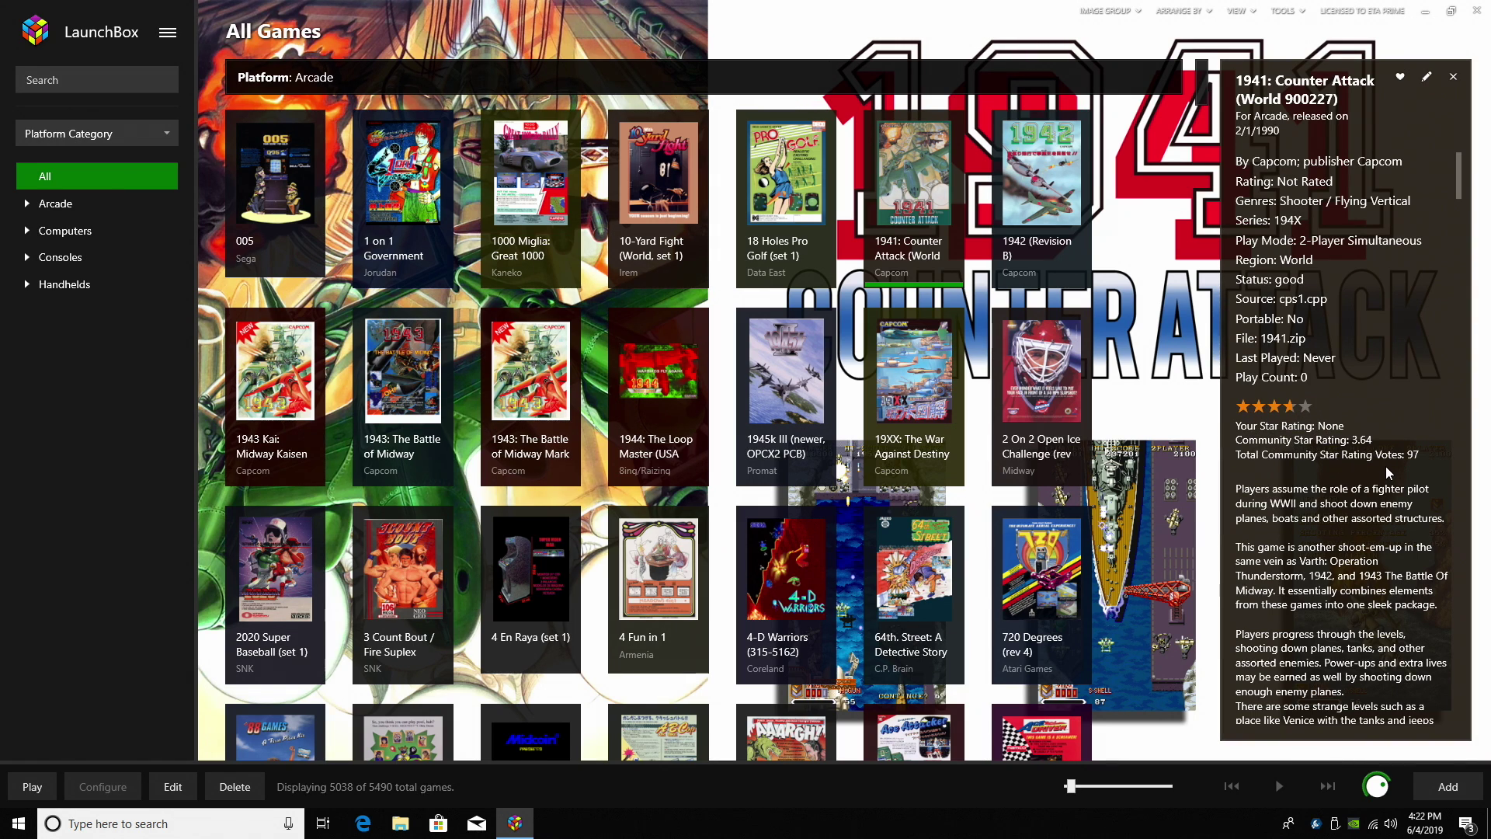
{"action": "left_click", "coordinate": [1303, 405]}
Look over the available tools and the game import options, and open the emulator manager
{"action": "left_click", "coordinate": [167, 33]}
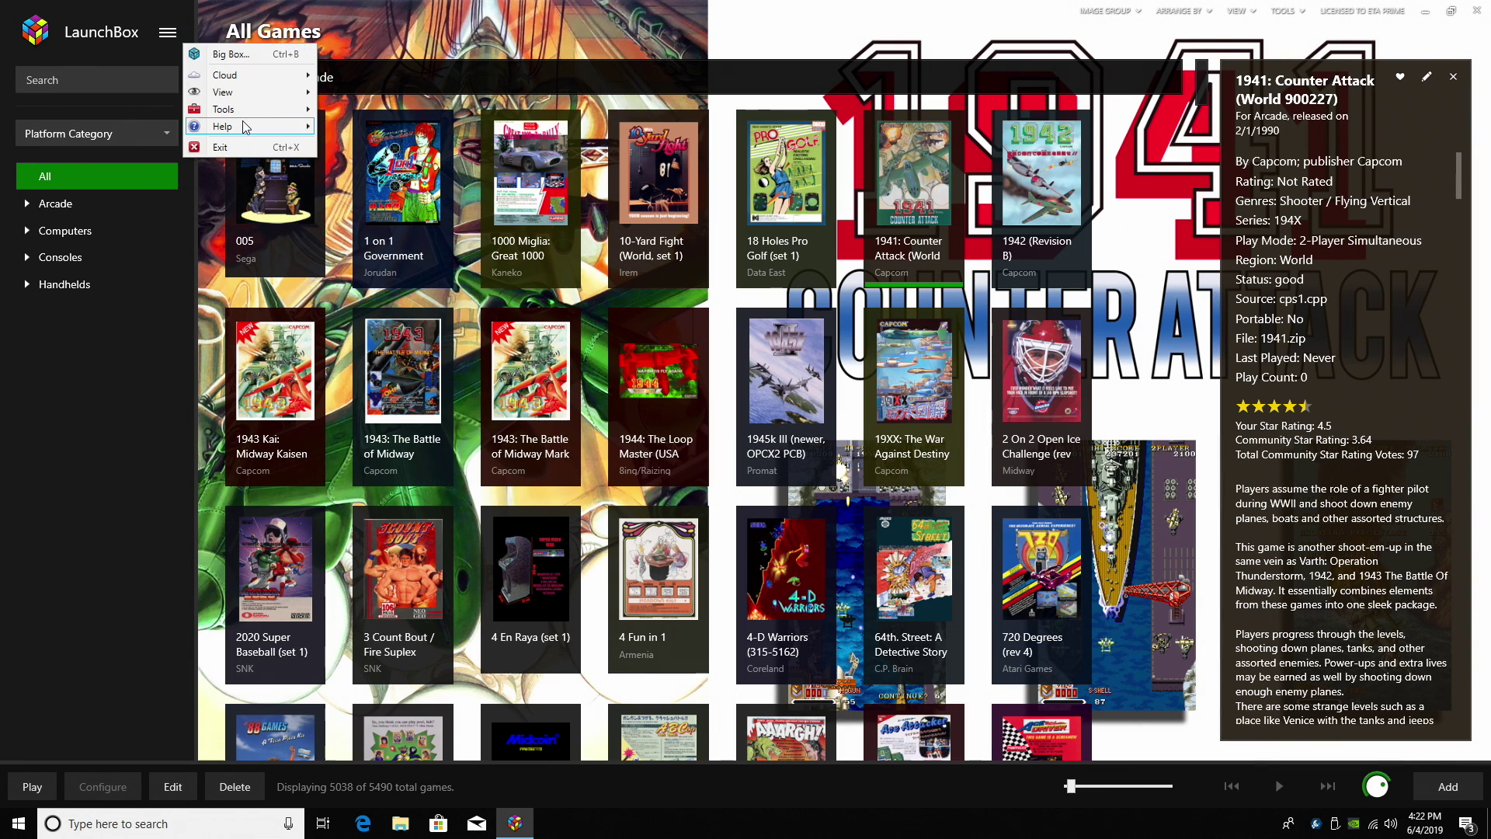
{"action": "mouse_move", "coordinate": [256, 109]}
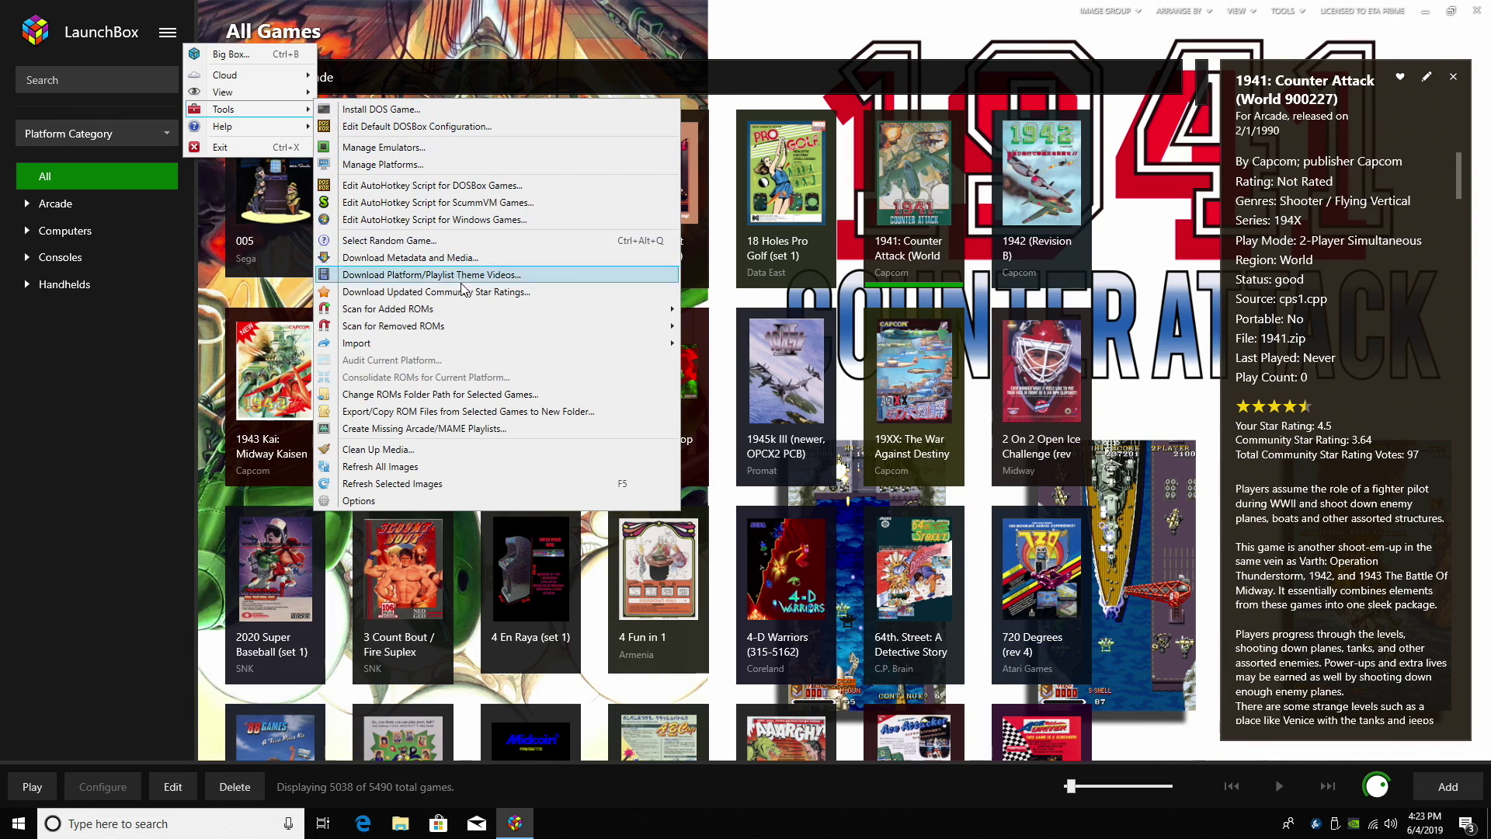
{"action": "mouse_move", "coordinate": [474, 351]}
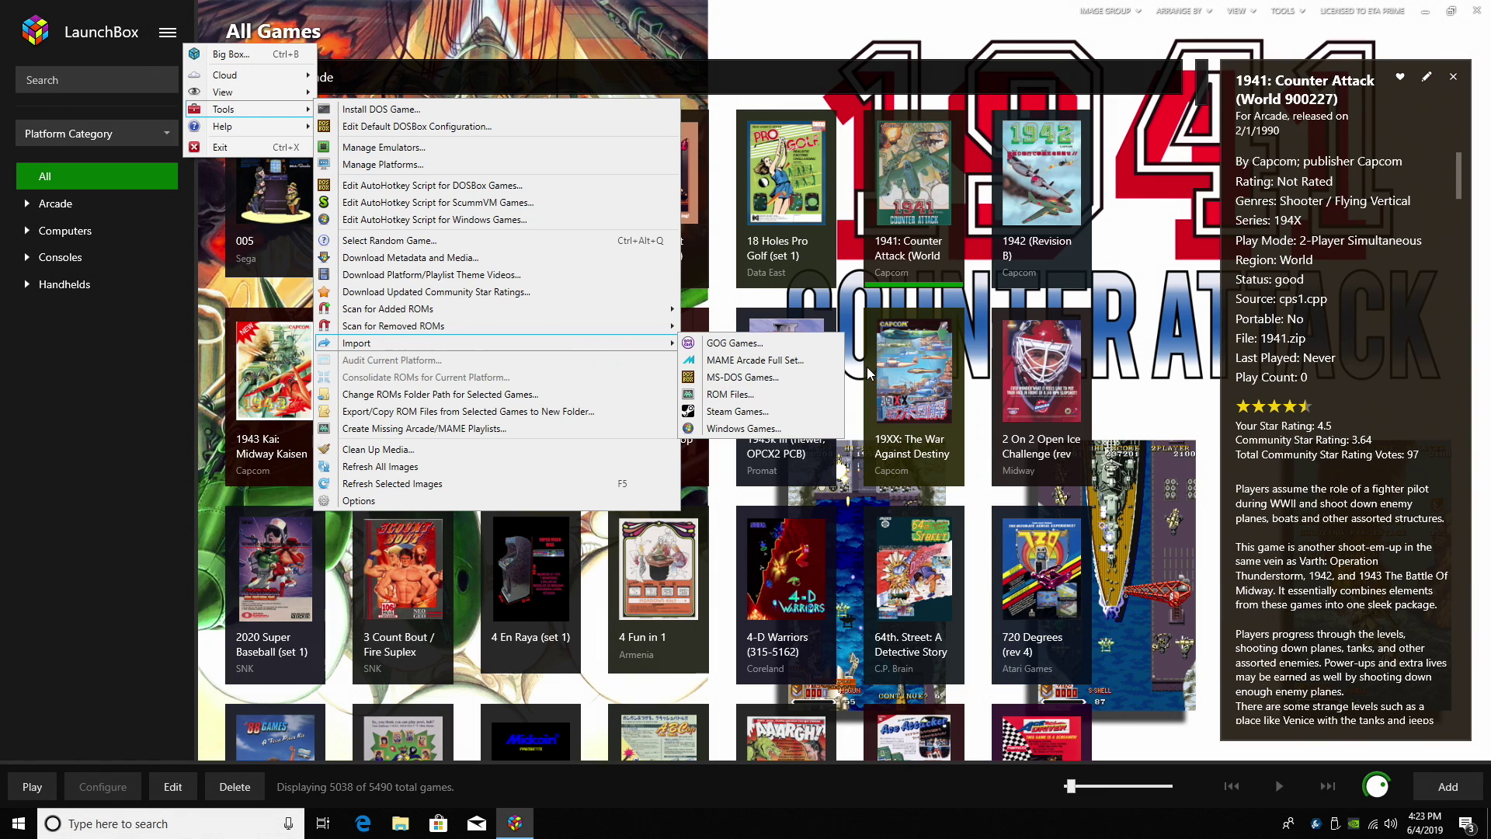
{"action": "left_click", "coordinate": [427, 147]}
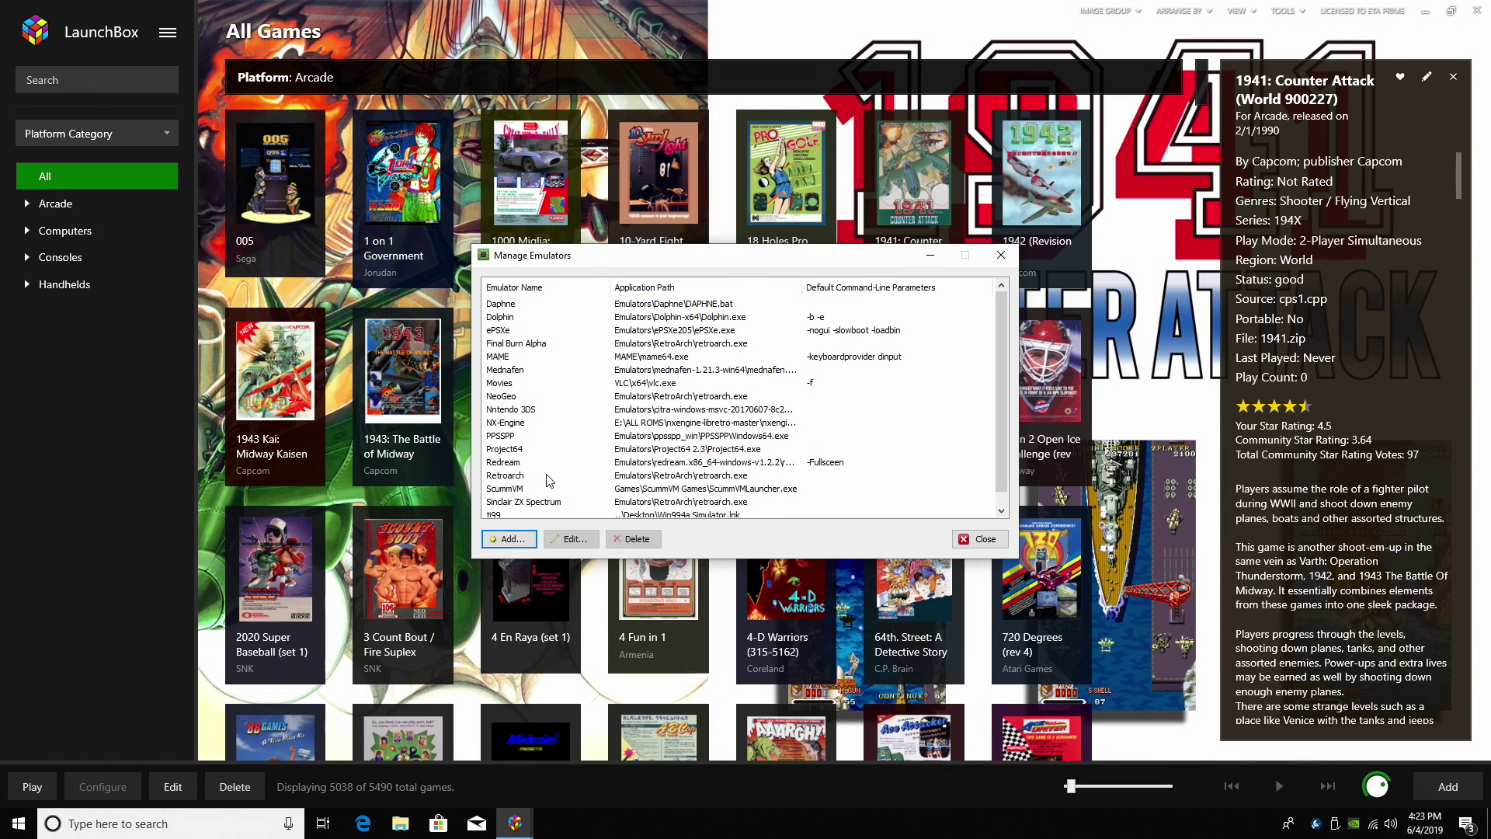
Start a new emulator entry for Dolphin, view its download website, and discard the entry
{"action": "left_click", "coordinate": [512, 543]}
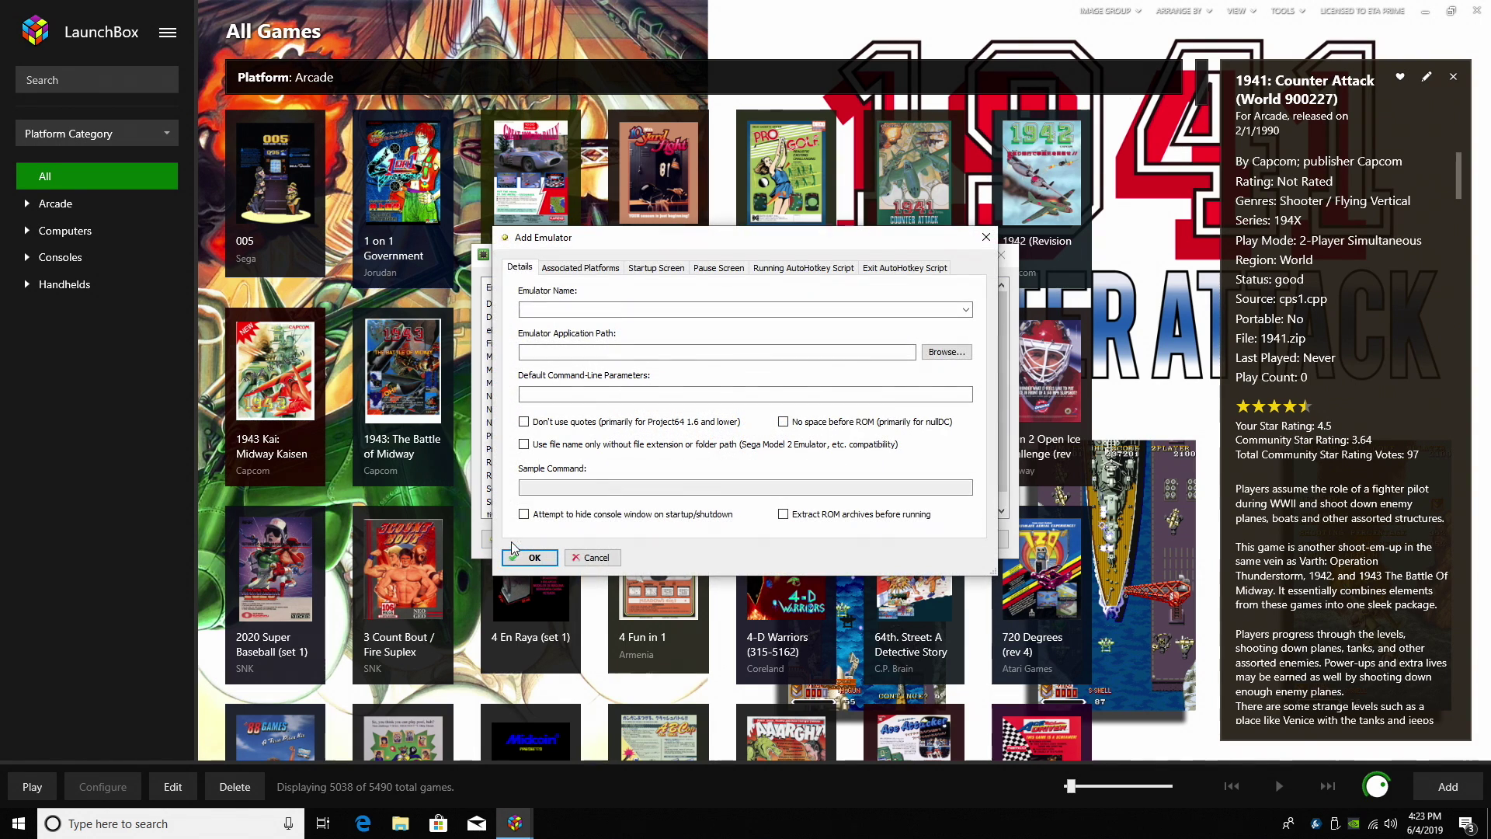
{"action": "left_click", "coordinate": [966, 310]}
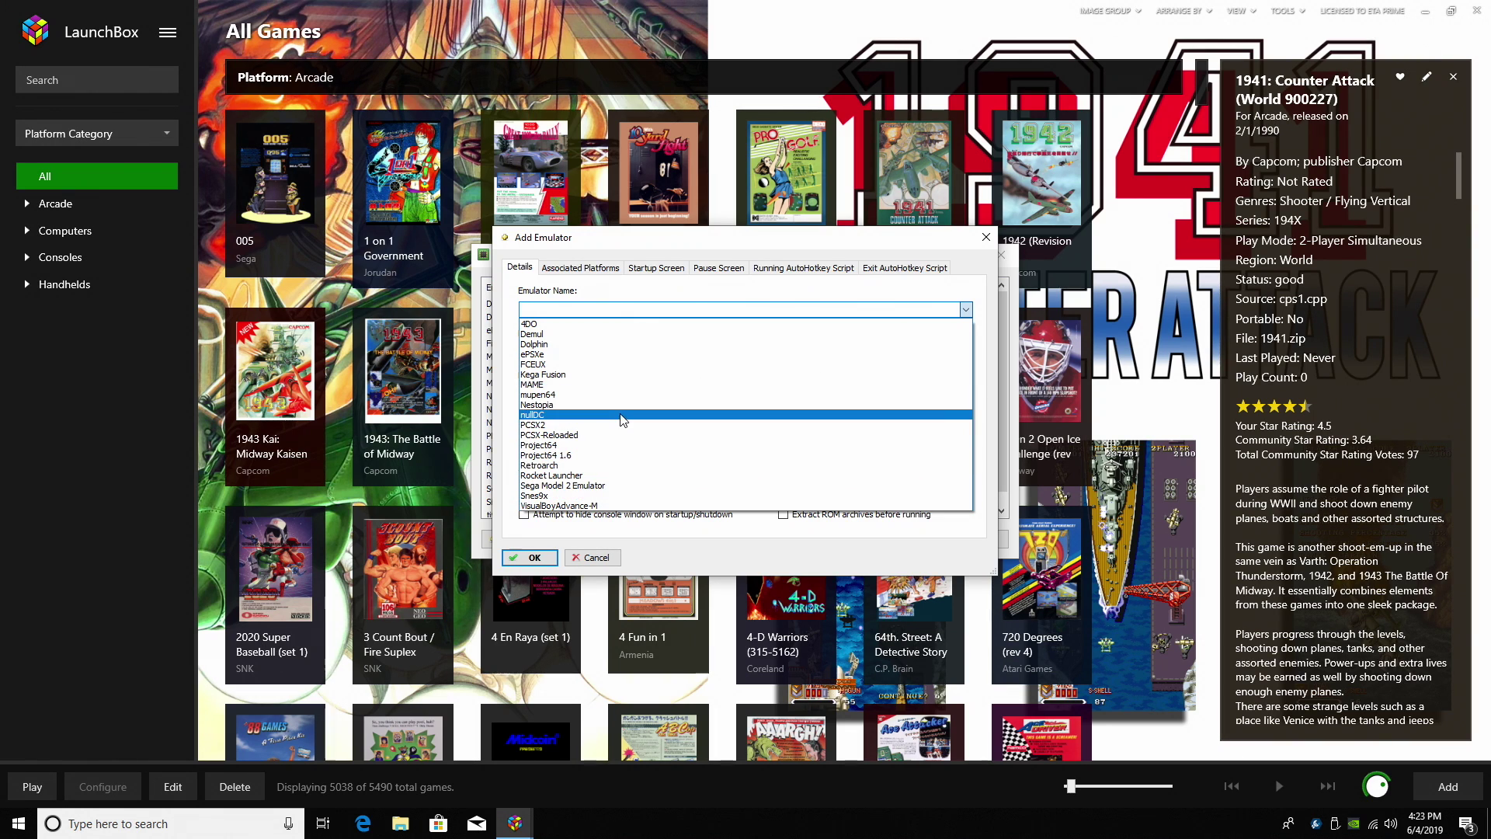
{"action": "left_click", "coordinate": [547, 344]}
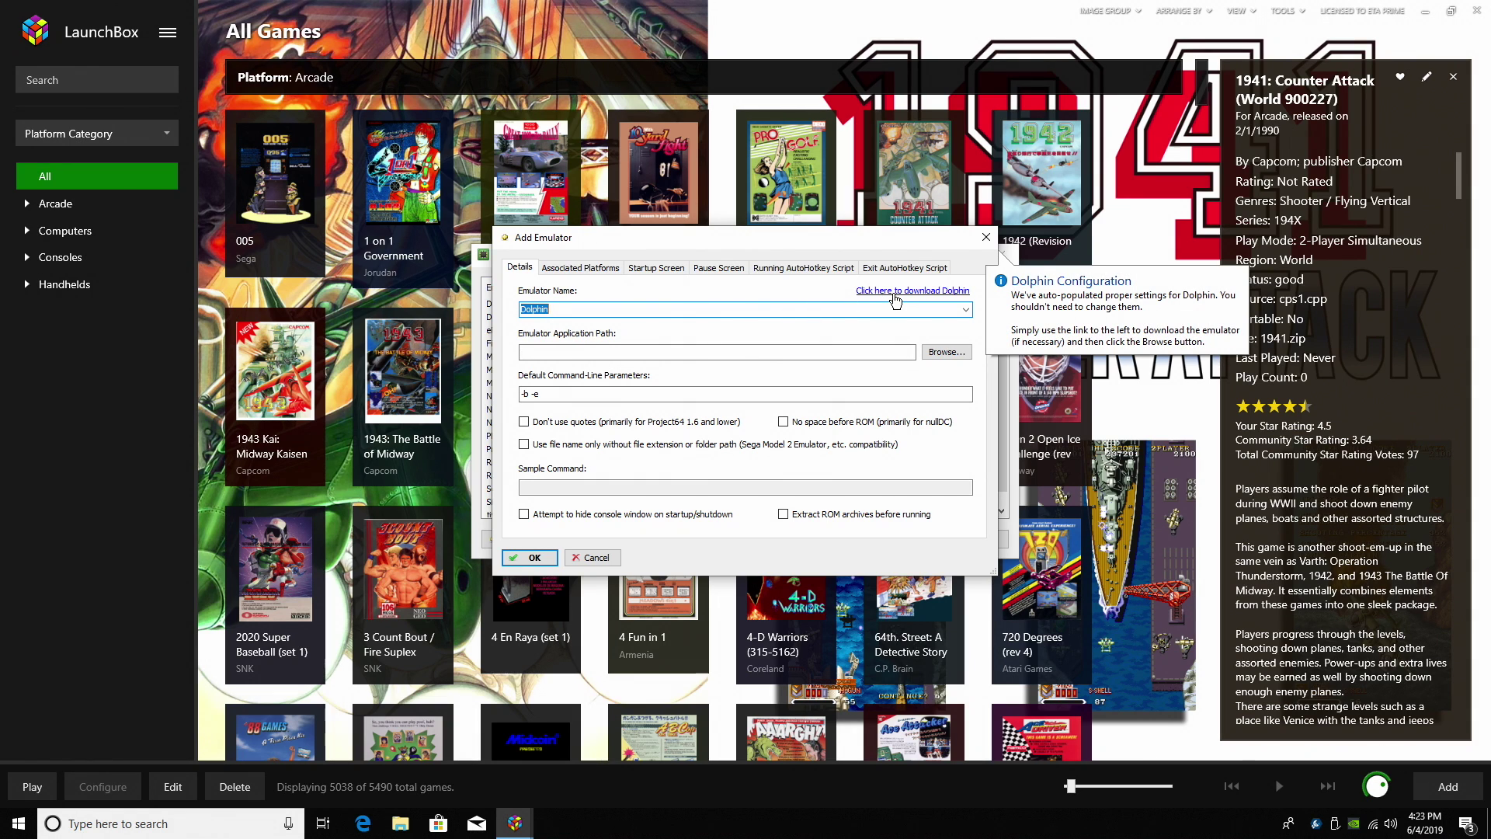
{"action": "left_click", "coordinate": [896, 291]}
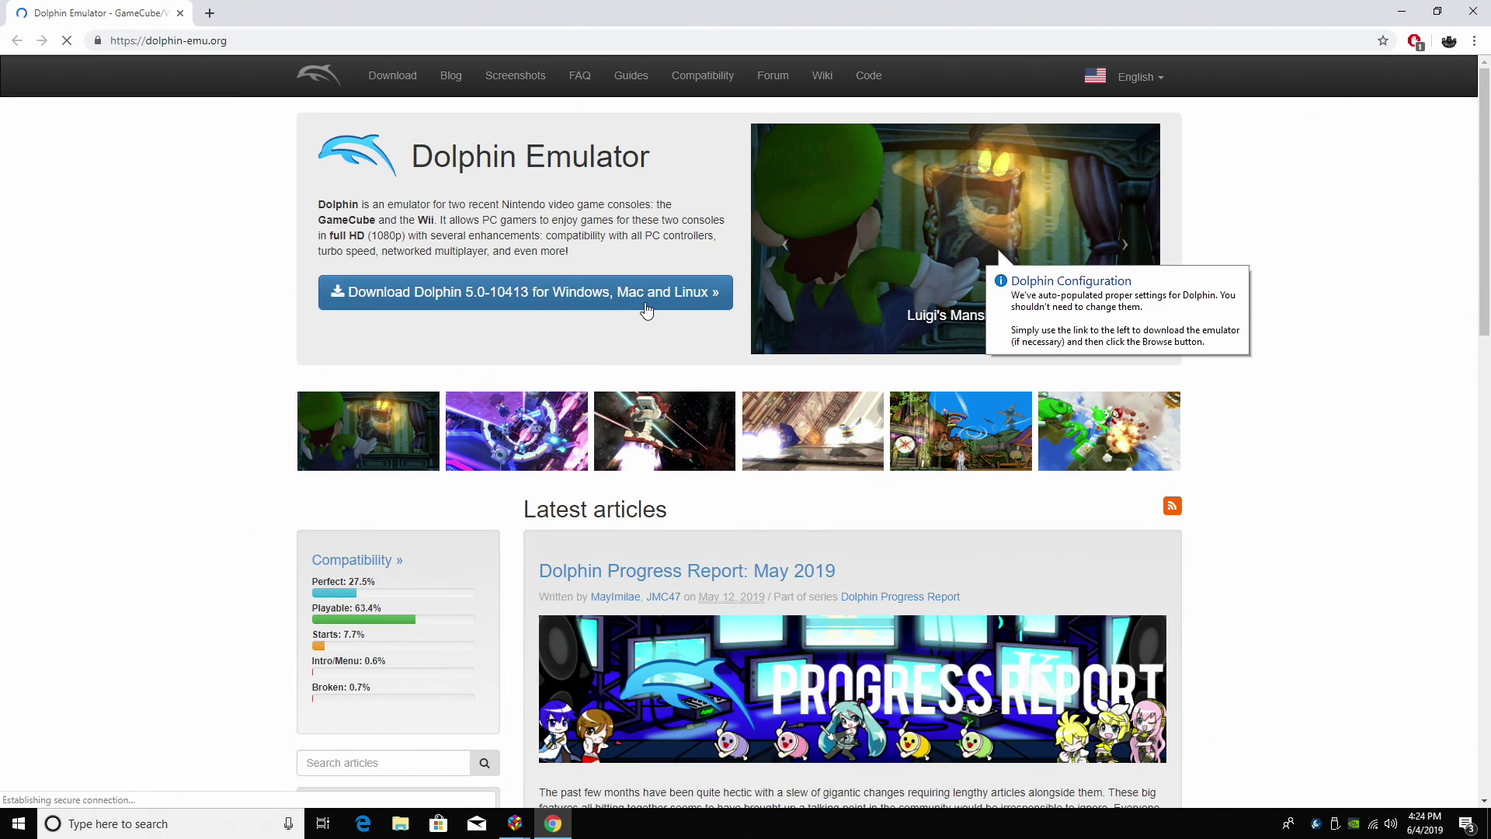
{"action": "left_click", "coordinate": [1402, 11]}
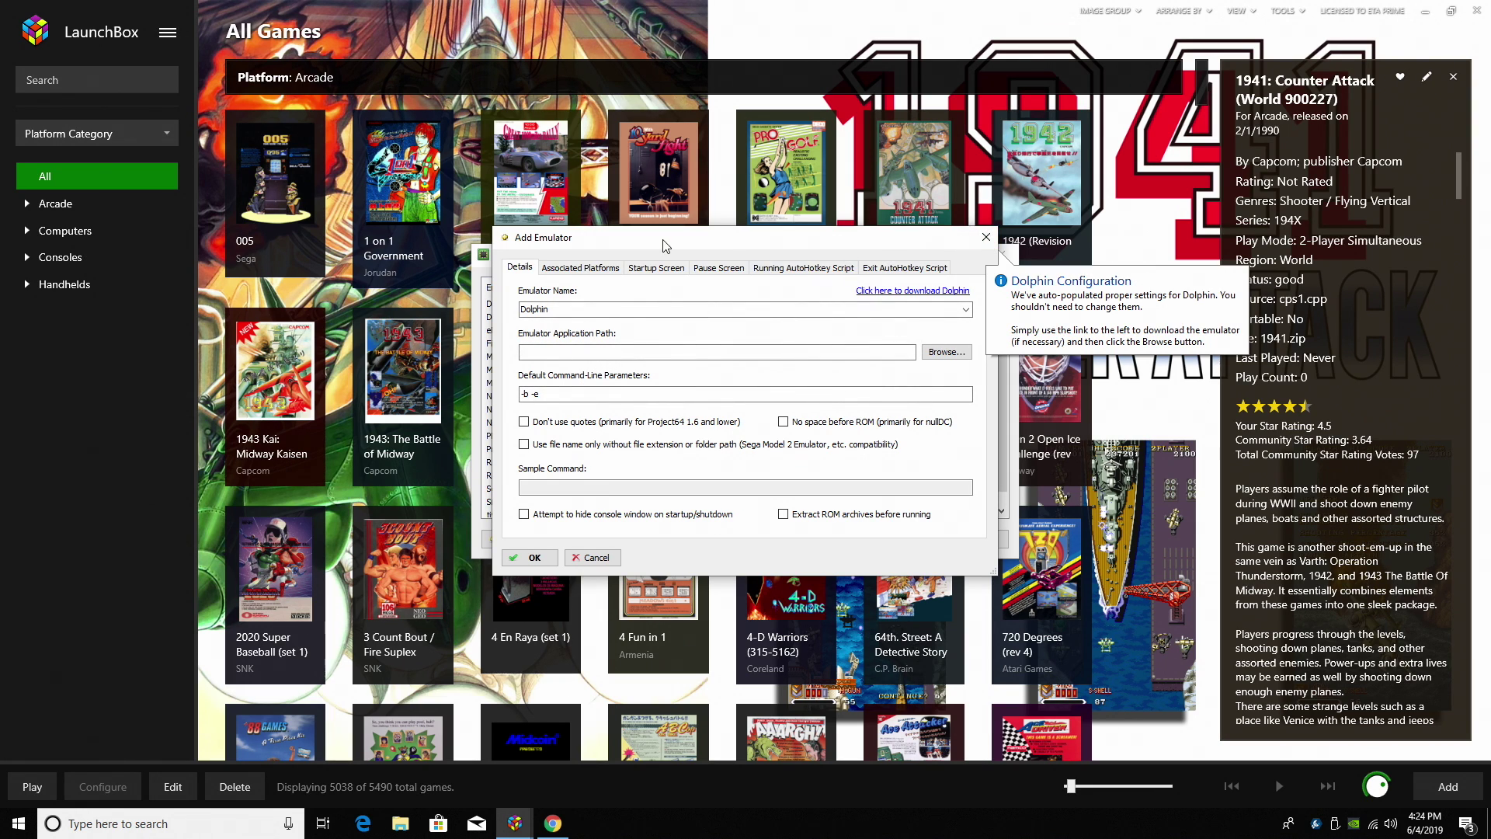
{"action": "left_click", "coordinate": [986, 237]}
Examine the existing Dolphin emulator's application path and associated platforms, and leave the emulator manager
{"action": "left_click", "coordinate": [780, 317]}
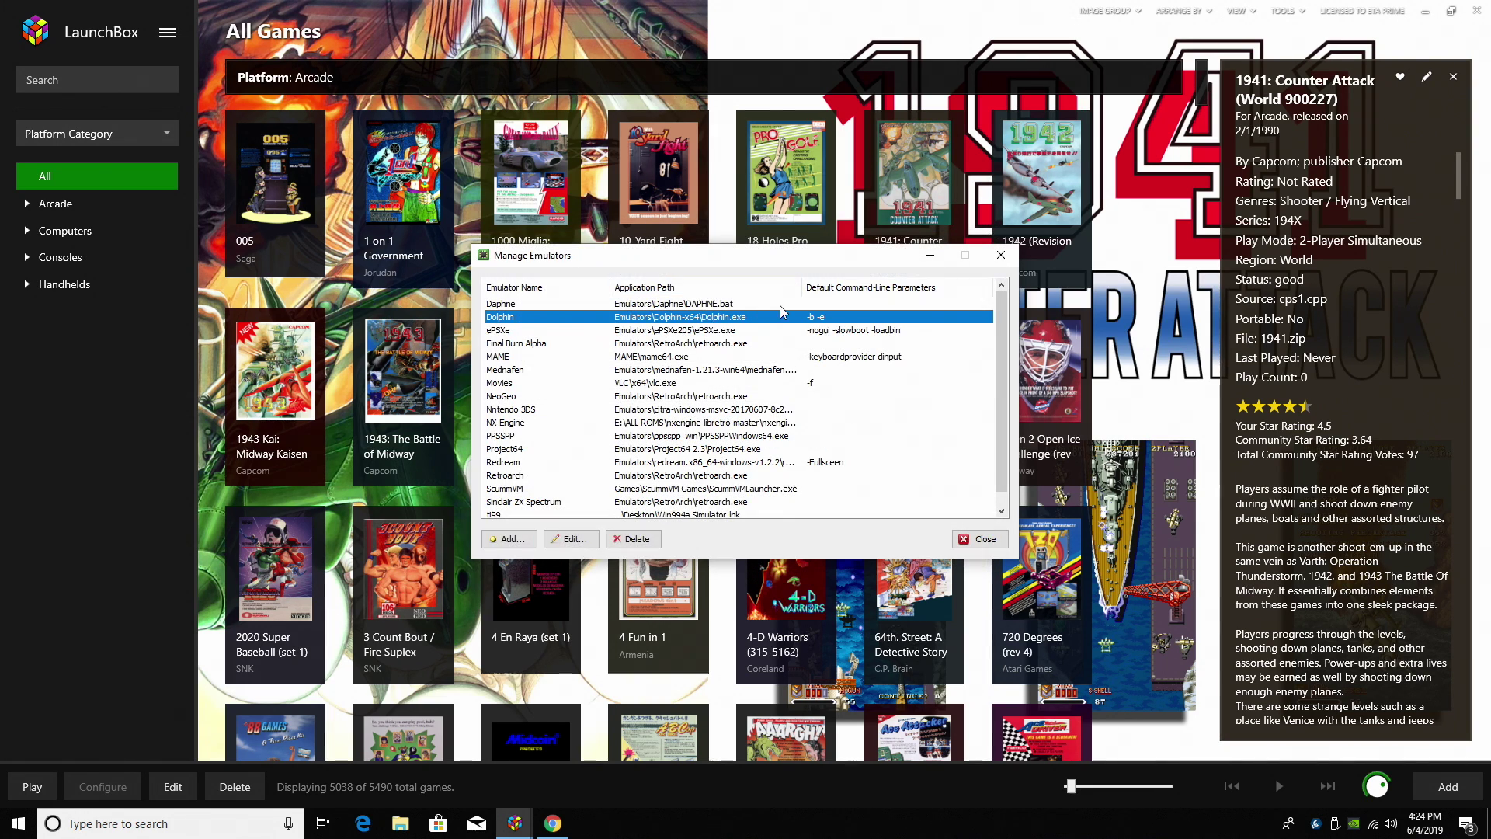
{"action": "double_click", "coordinate": [779, 319]}
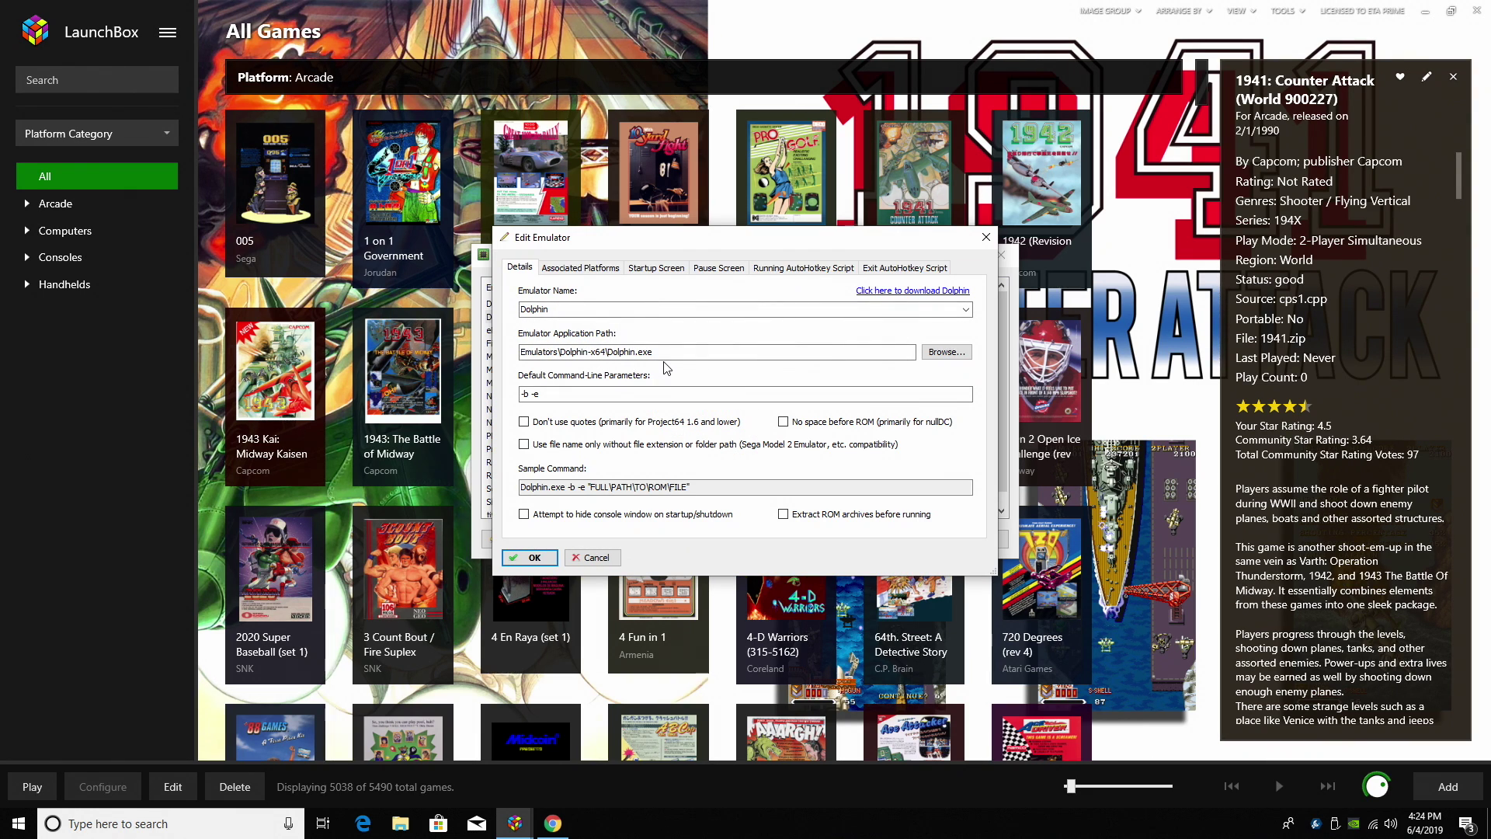
{"action": "left_click", "coordinate": [601, 270]}
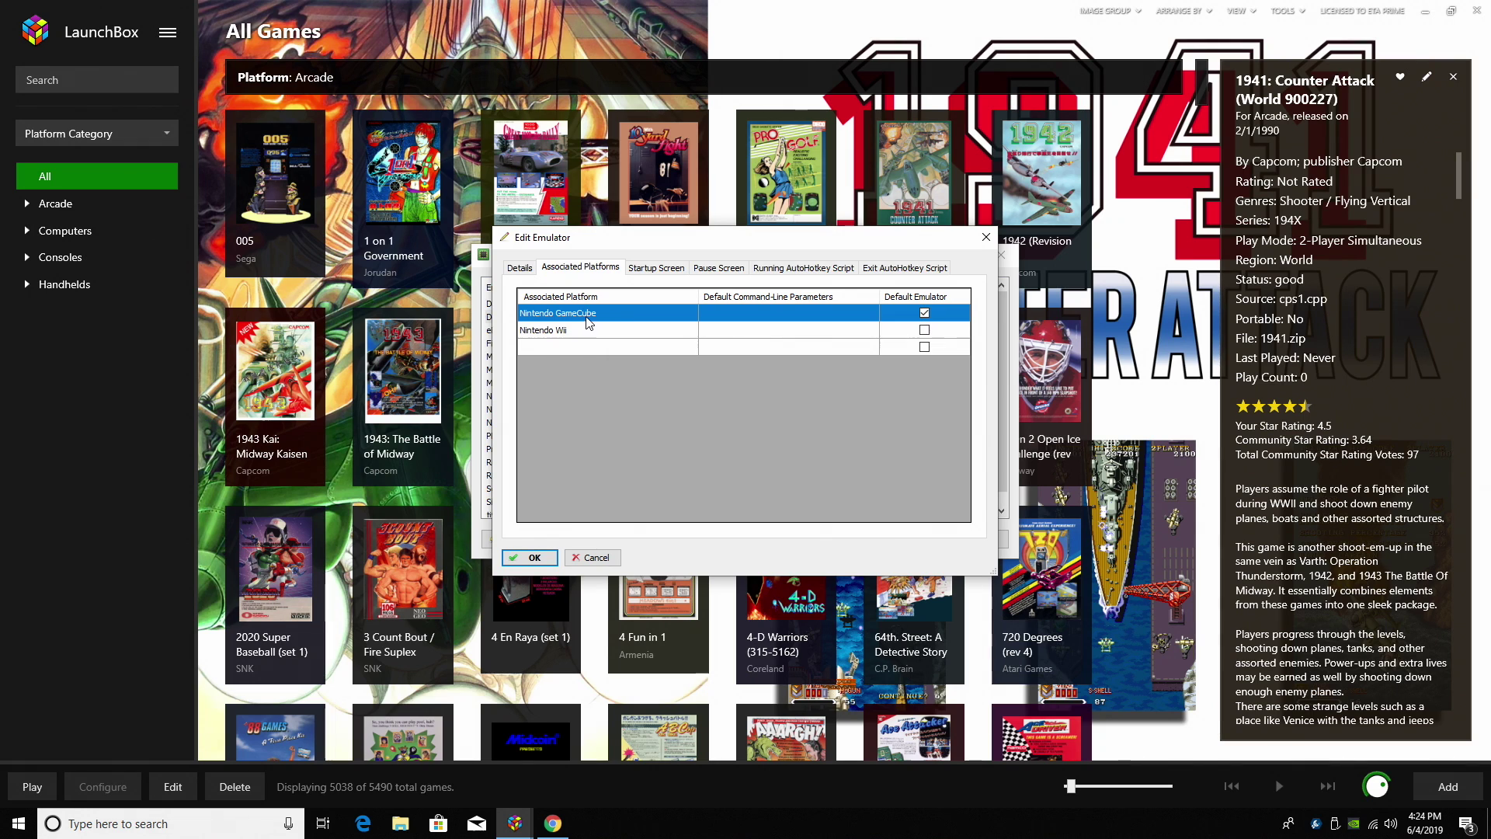
{"action": "left_click", "coordinate": [534, 557]}
{"action": "left_click", "coordinate": [980, 538]}
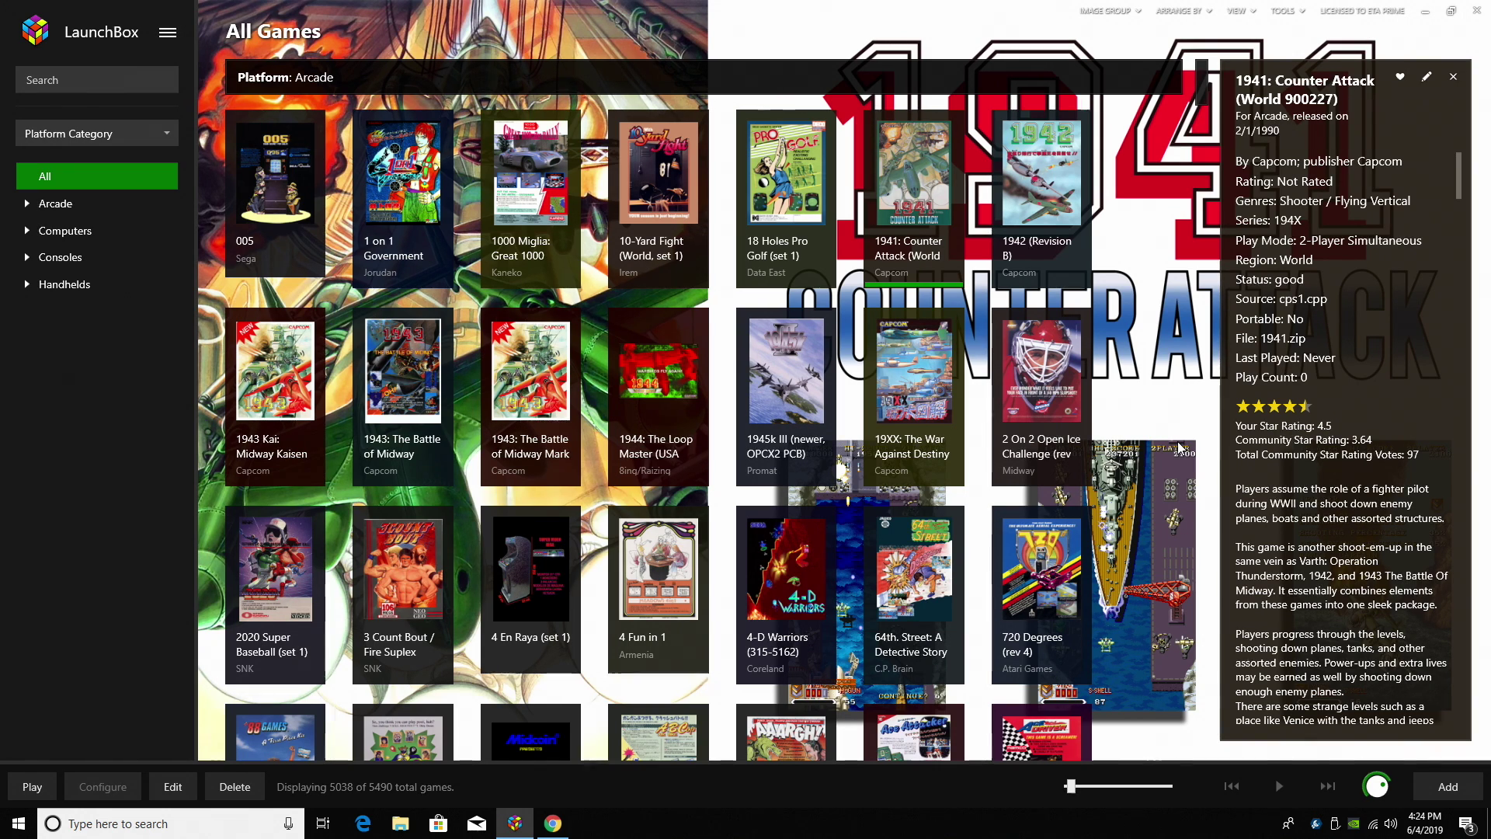
{"action": "left_click", "coordinate": [169, 35]}
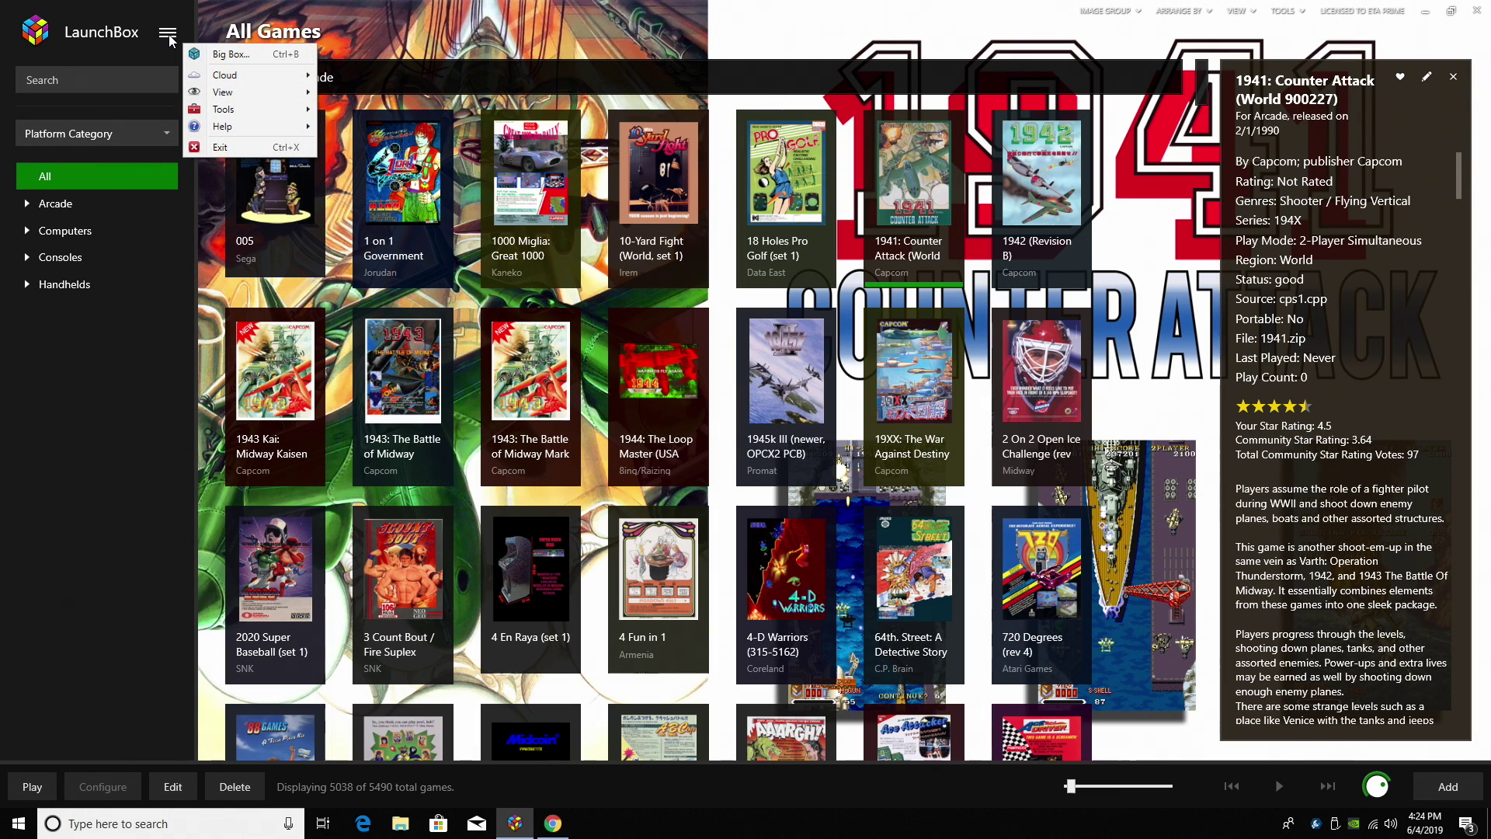
{"action": "left_click", "coordinate": [602, 12]}
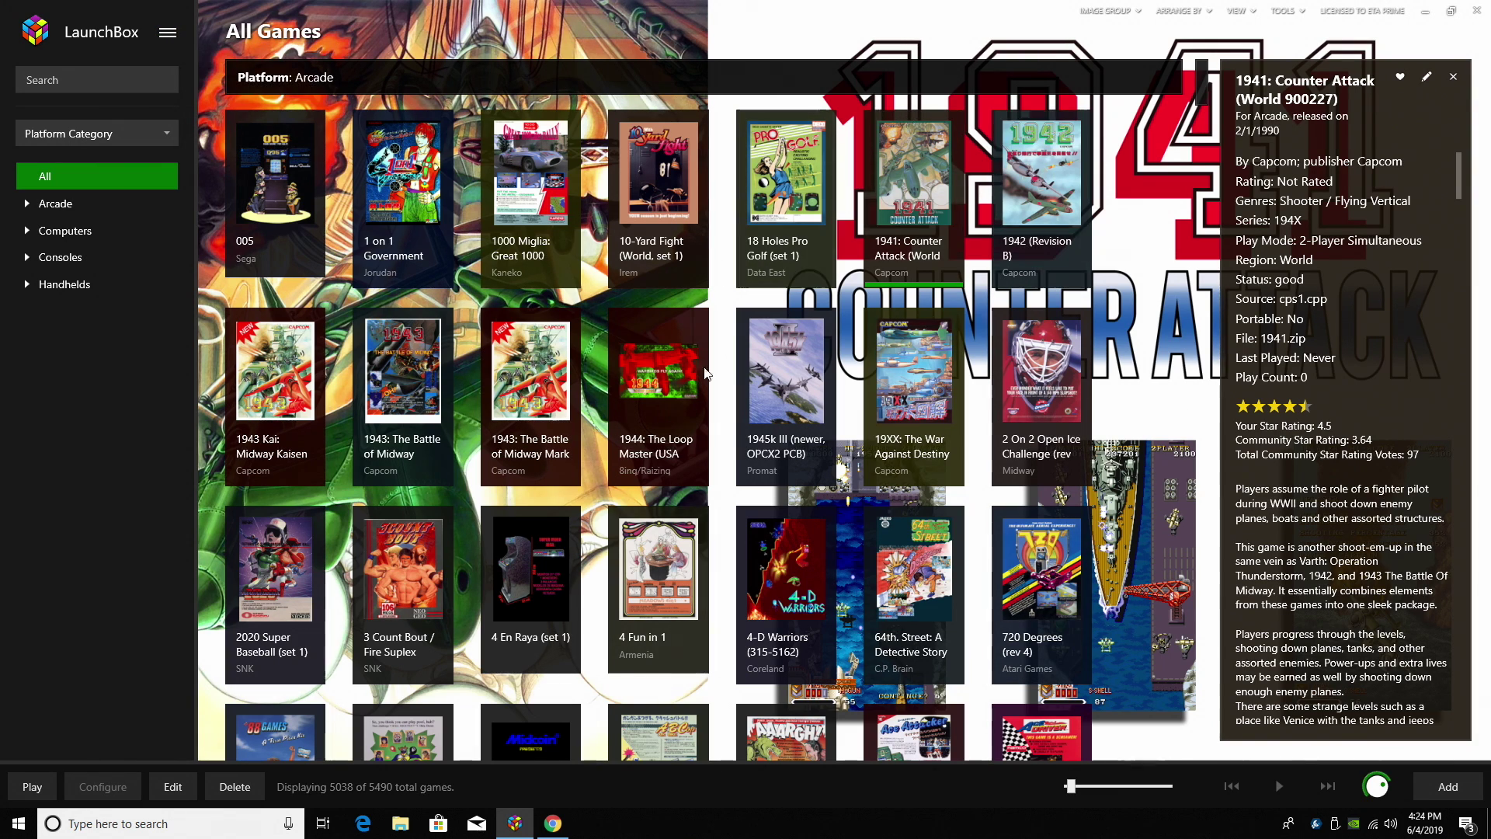
{"action": "mouse_move", "coordinate": [1076, 339]}
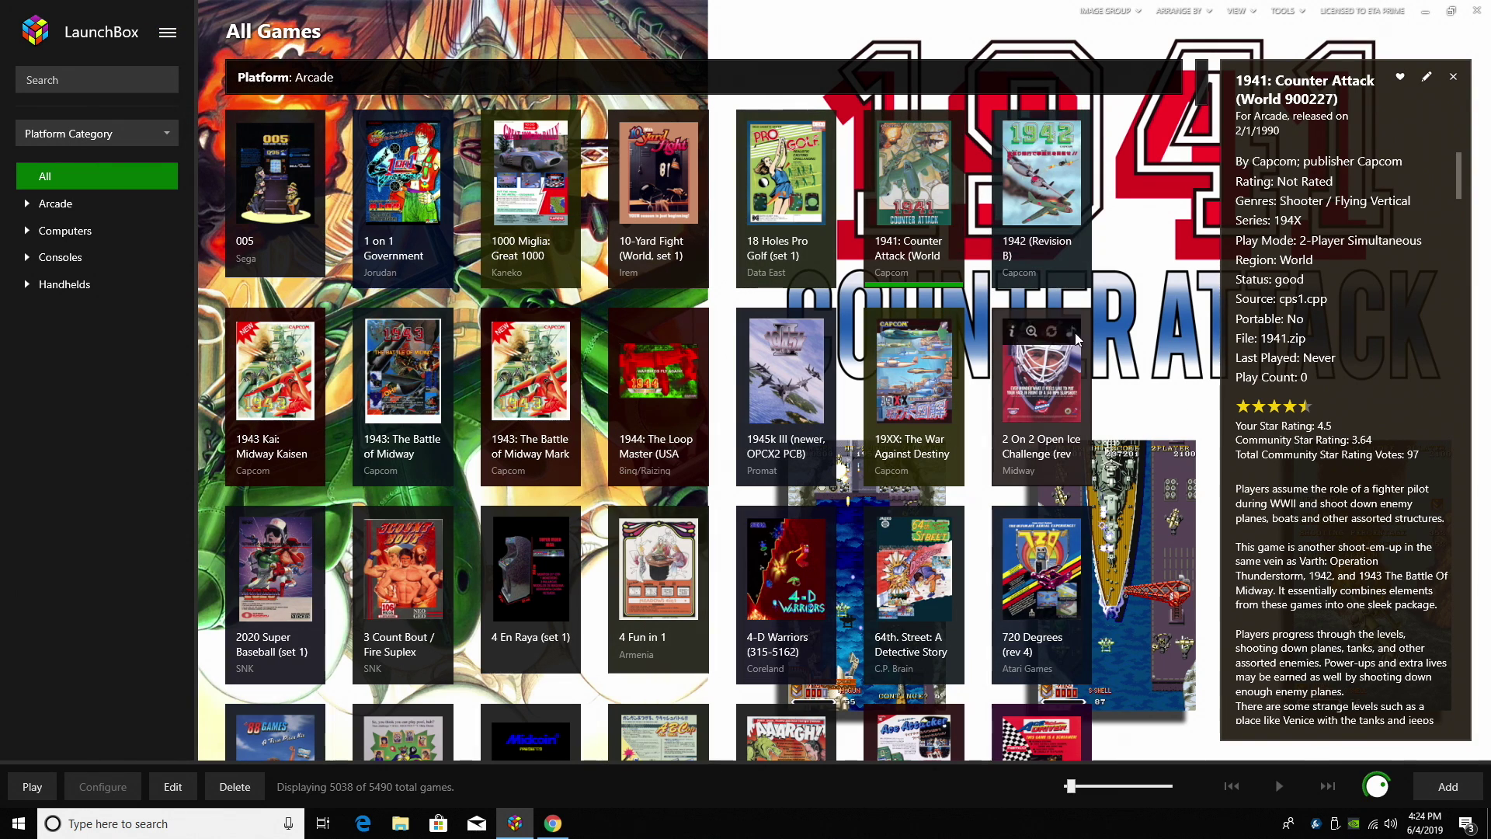
Change the visual theme to Neon Deluxe Arcade LB in the options and restart the program to apply it
{"action": "left_click", "coordinate": [159, 45]}
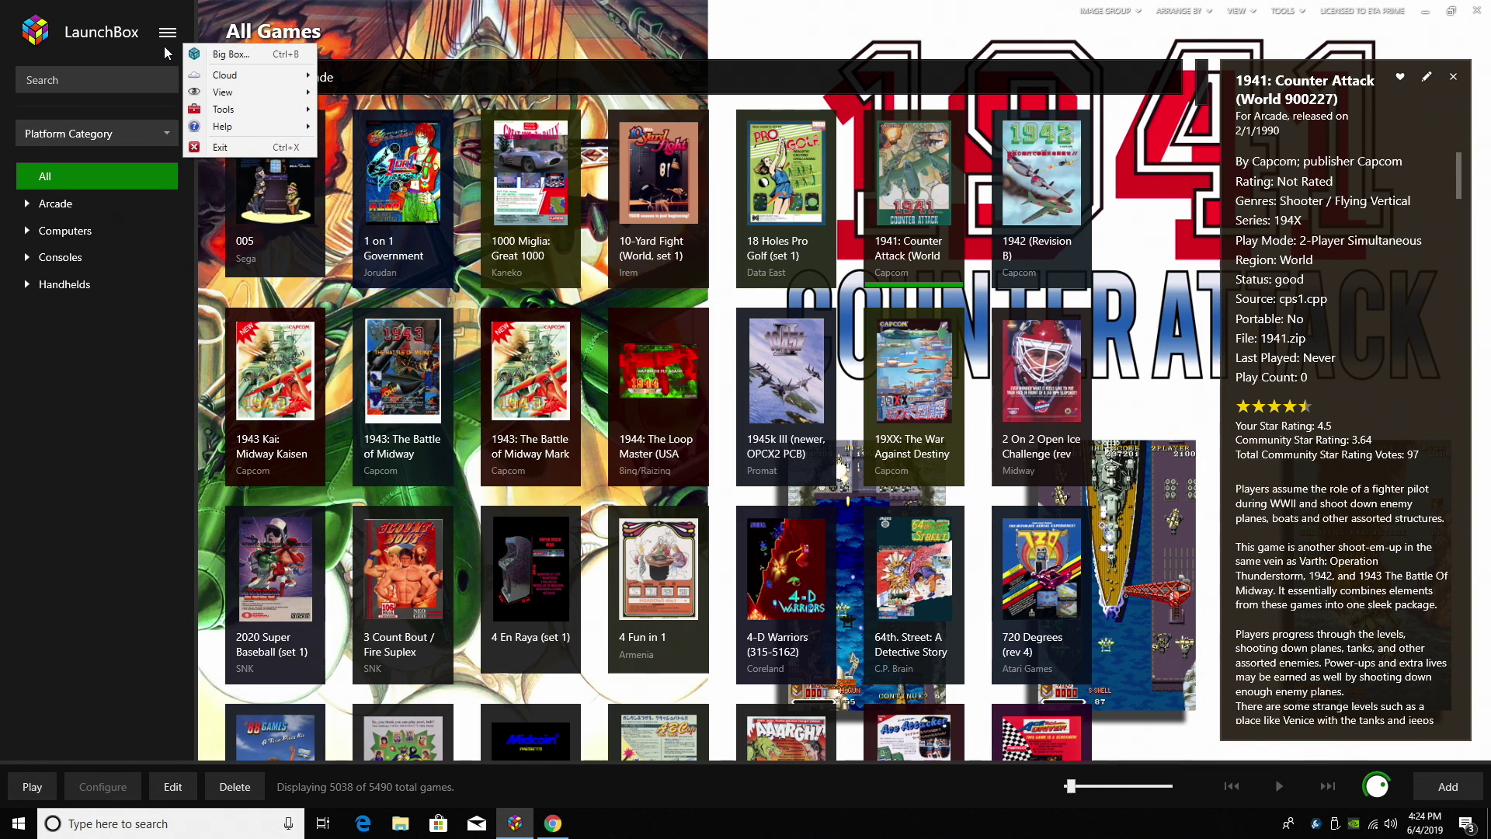
{"action": "mouse_move", "coordinate": [312, 111]}
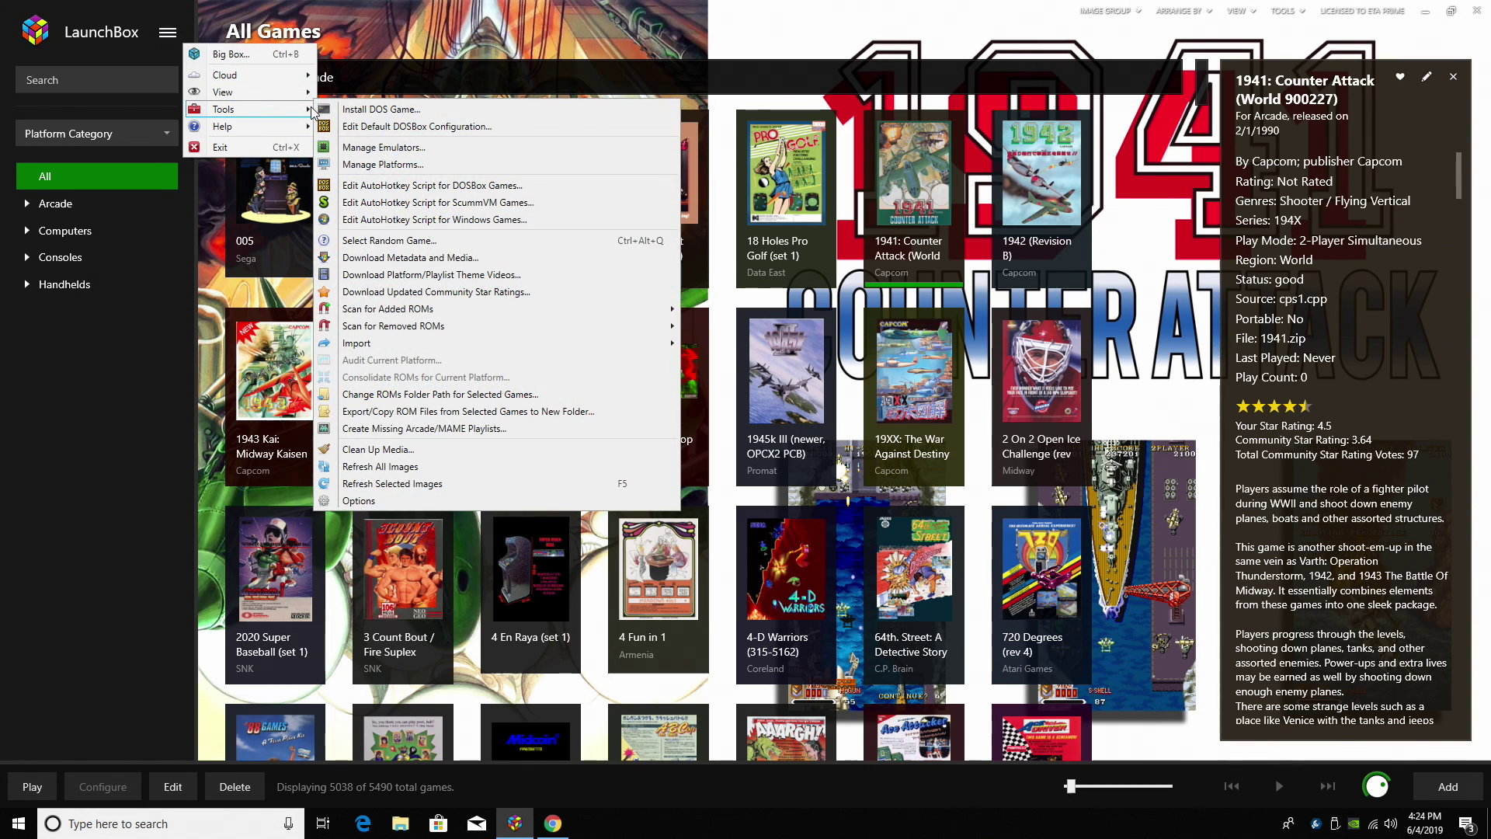
{"action": "left_click", "coordinate": [362, 501]}
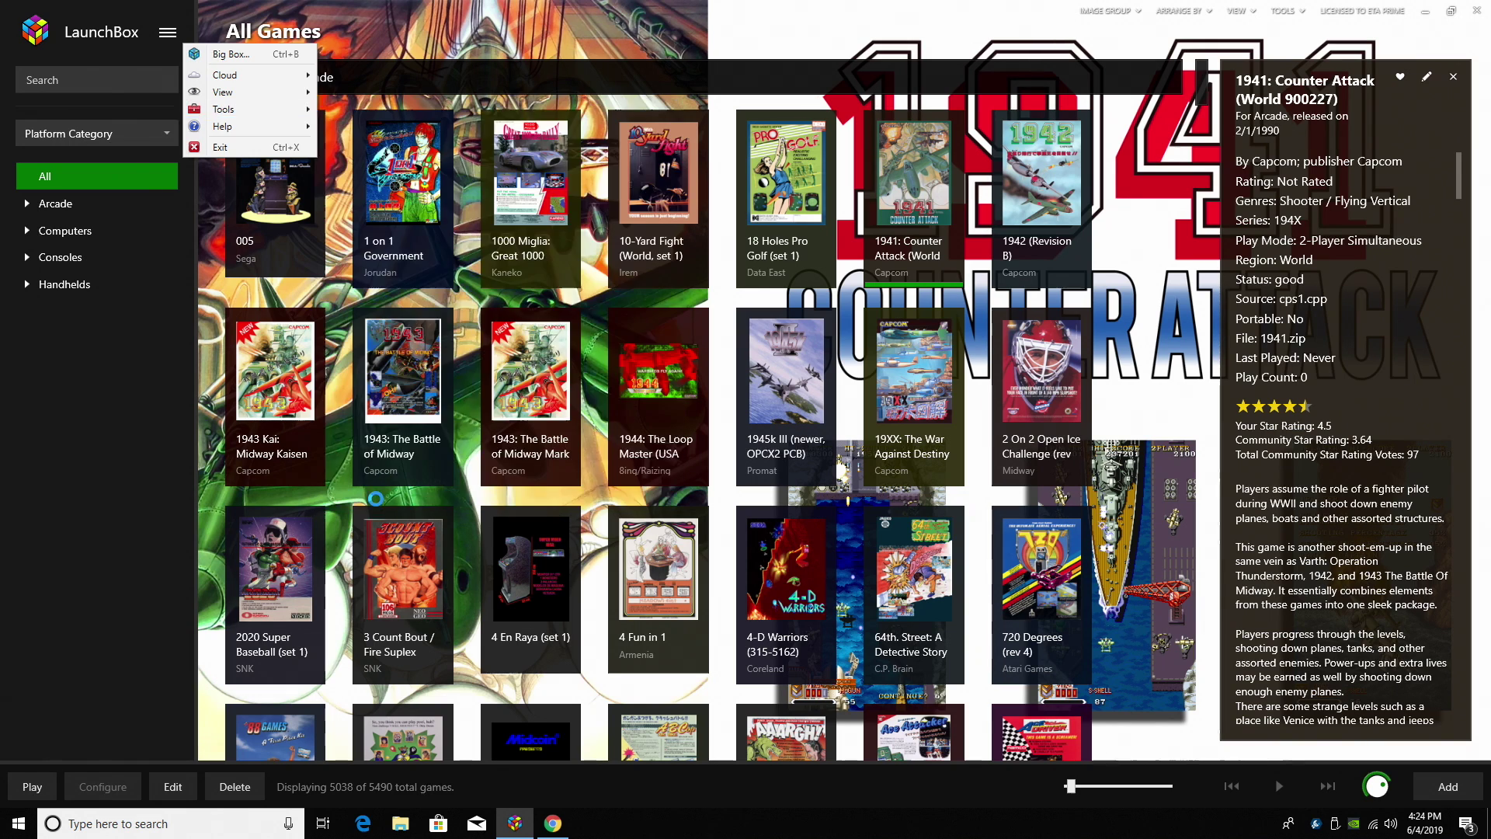
{"action": "left_click", "coordinate": [408, 250]}
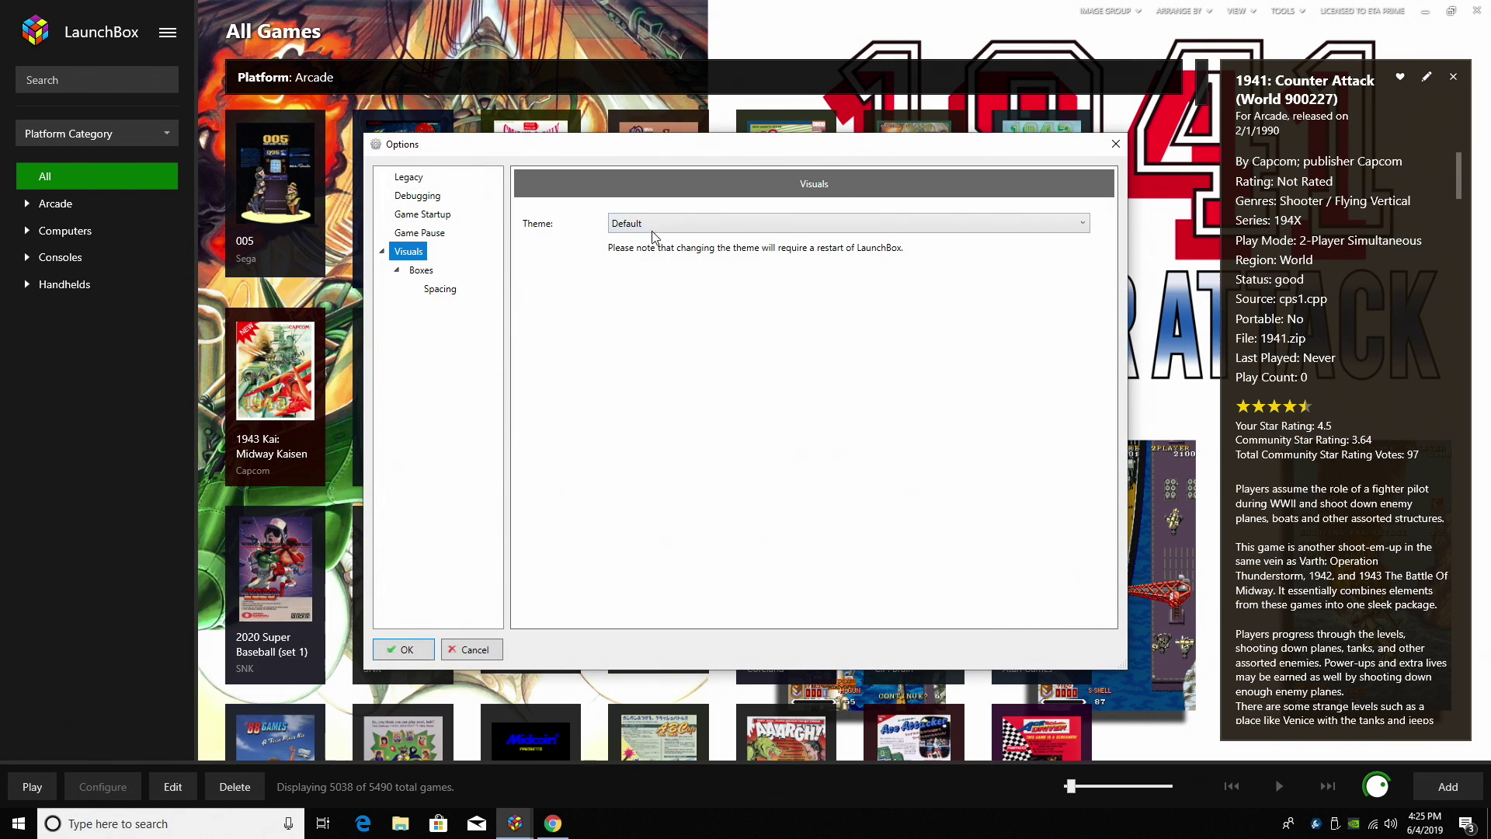
{"action": "left_click", "coordinate": [722, 224]}
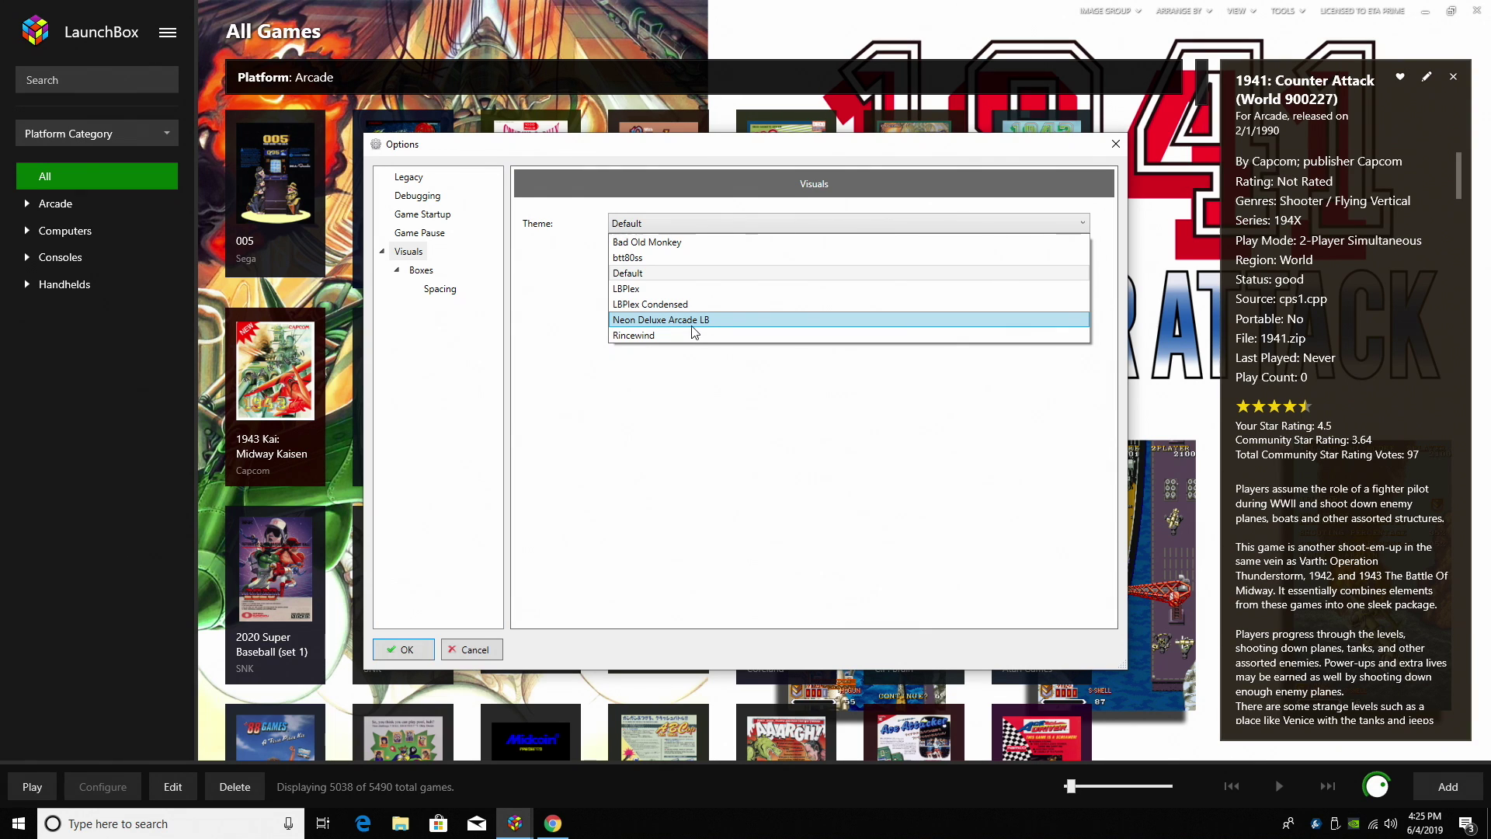
{"action": "left_click", "coordinate": [693, 323]}
{"action": "left_click", "coordinate": [408, 648]}
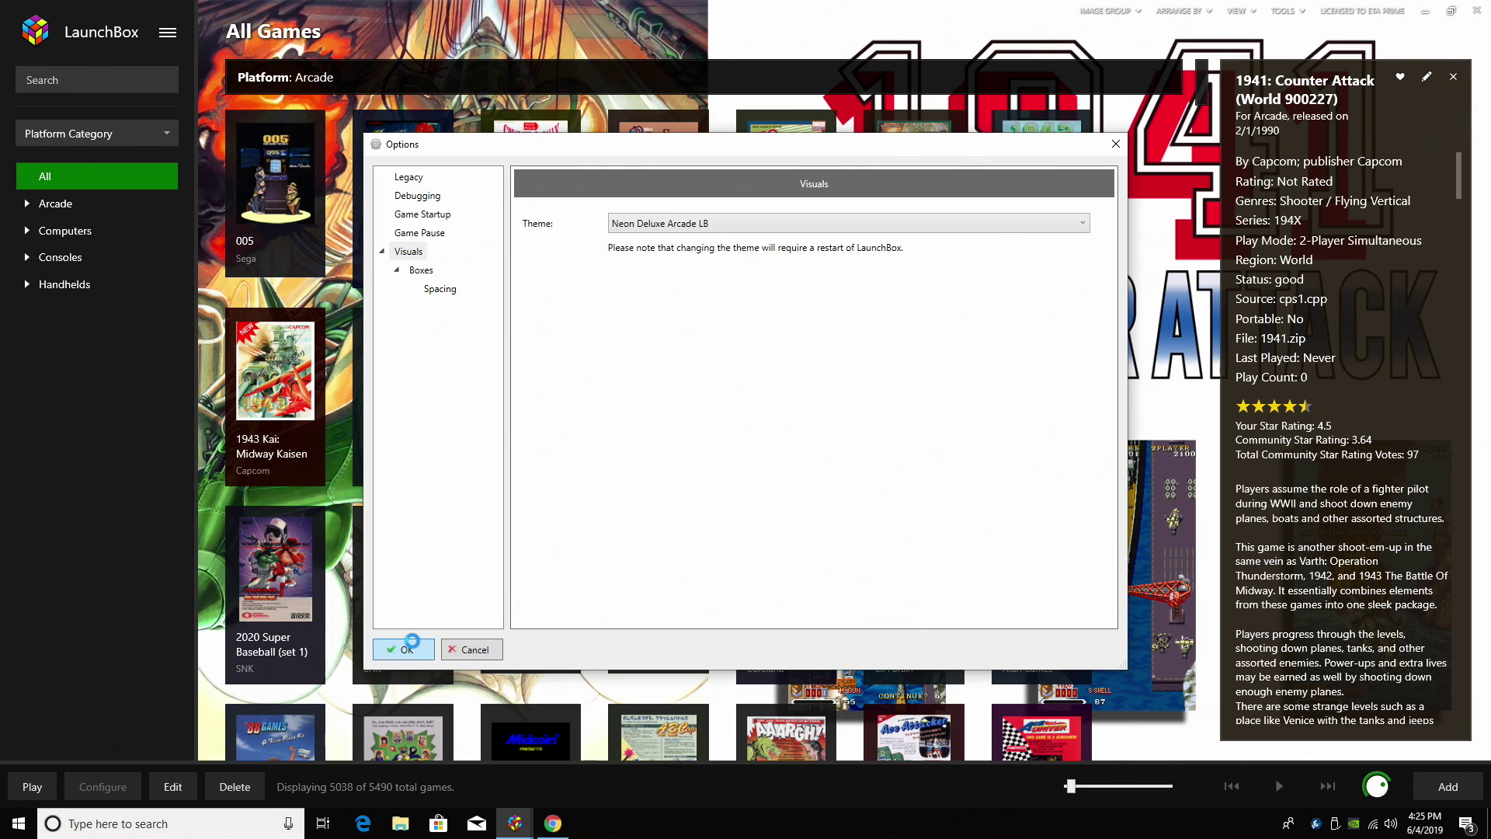
{"action": "left_click", "coordinate": [859, 442]}
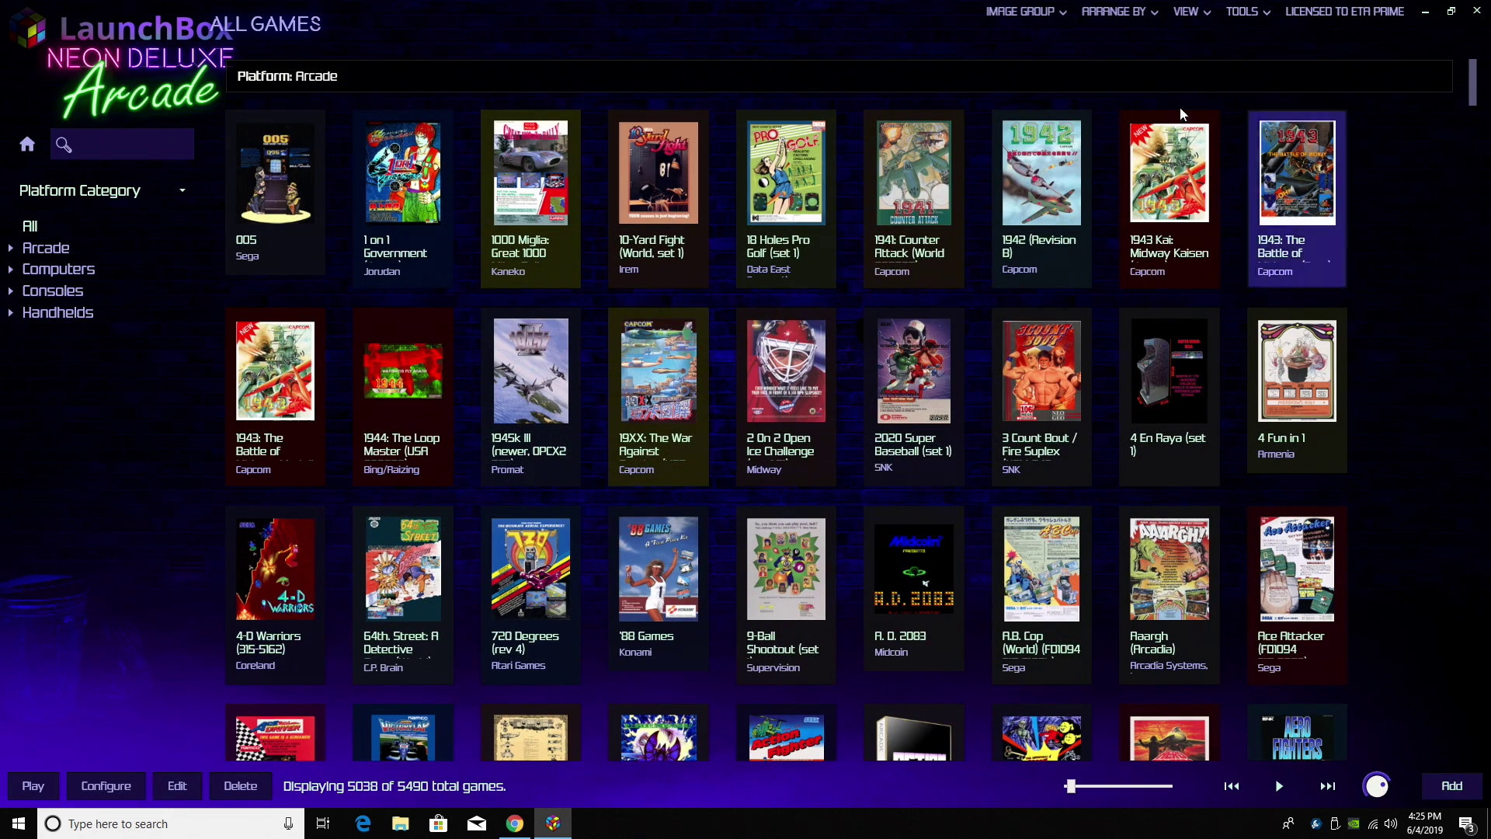
Close LaunchBox after viewing the themed library and launch BigBox from the desktop
{"action": "scroll", "coordinate": [816, 425], "scroll_direction": "down", "scroll_amount": 1}
{"action": "scroll", "coordinate": [842, 373], "scroll_direction": "up", "scroll_amount": 1}
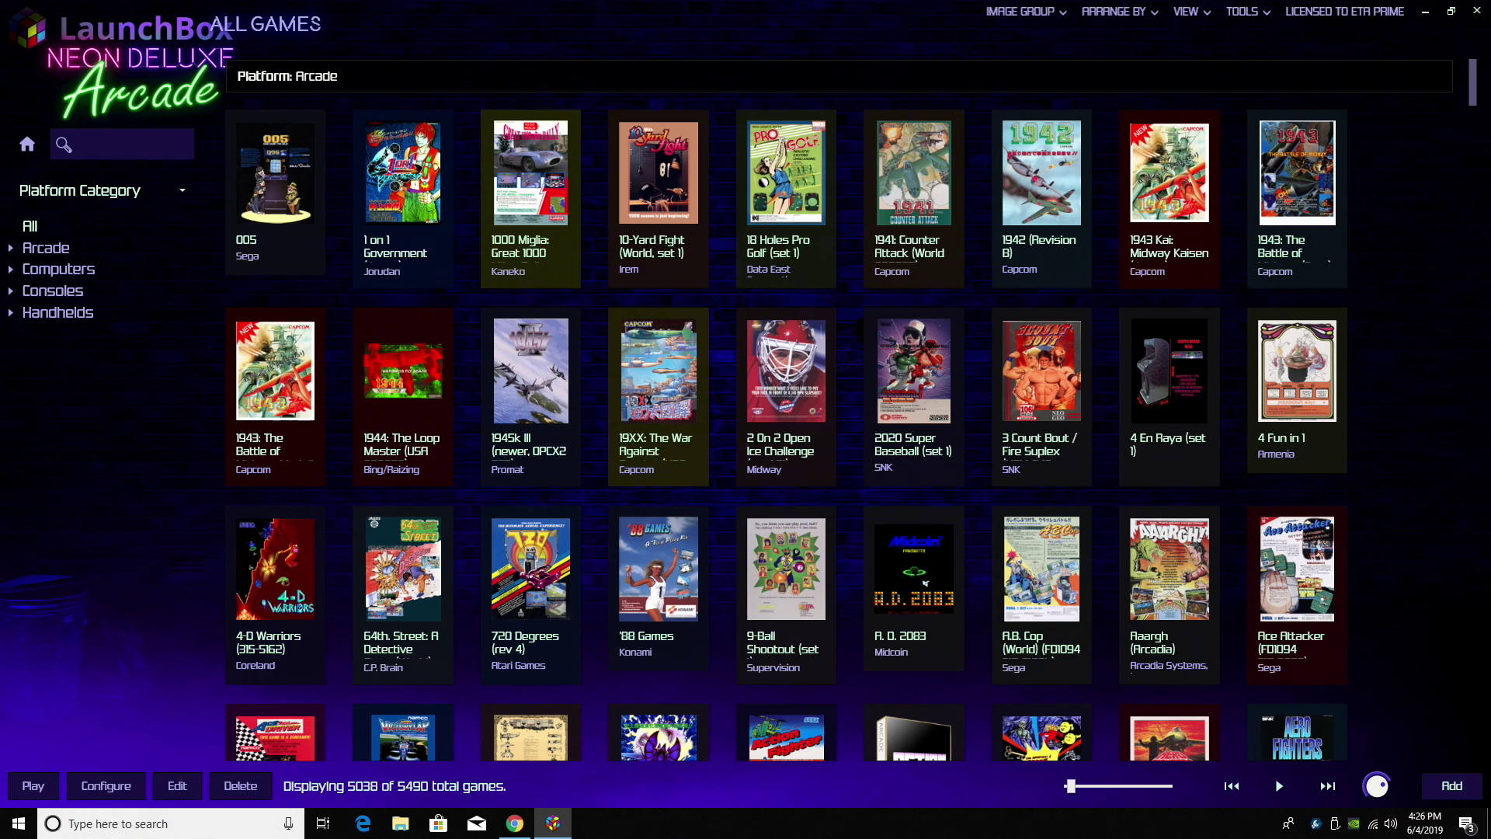
{"action": "left_click", "coordinate": [1483, 9]}
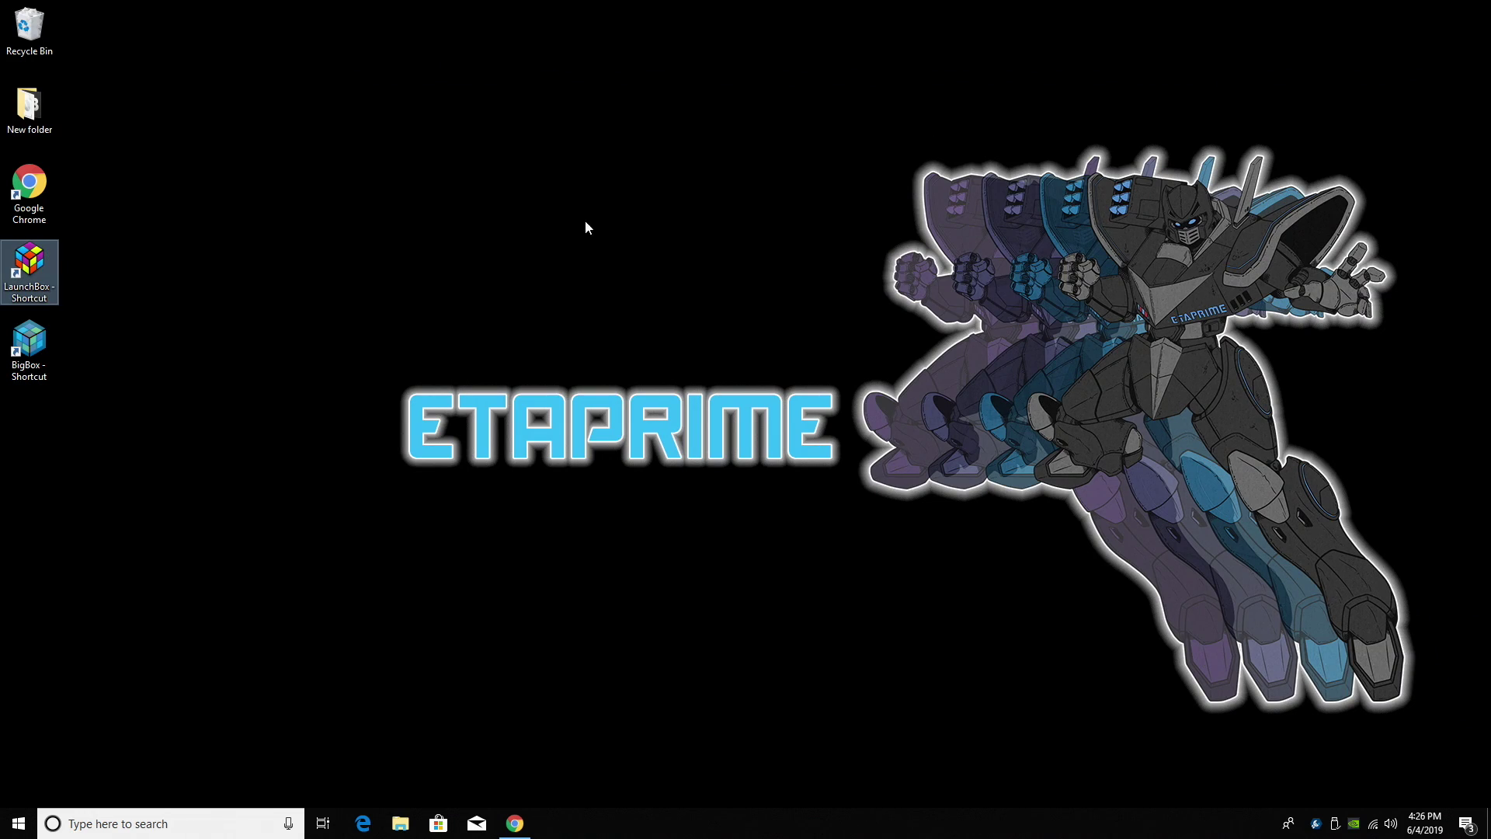
{"action": "left_click", "coordinate": [28, 381]}
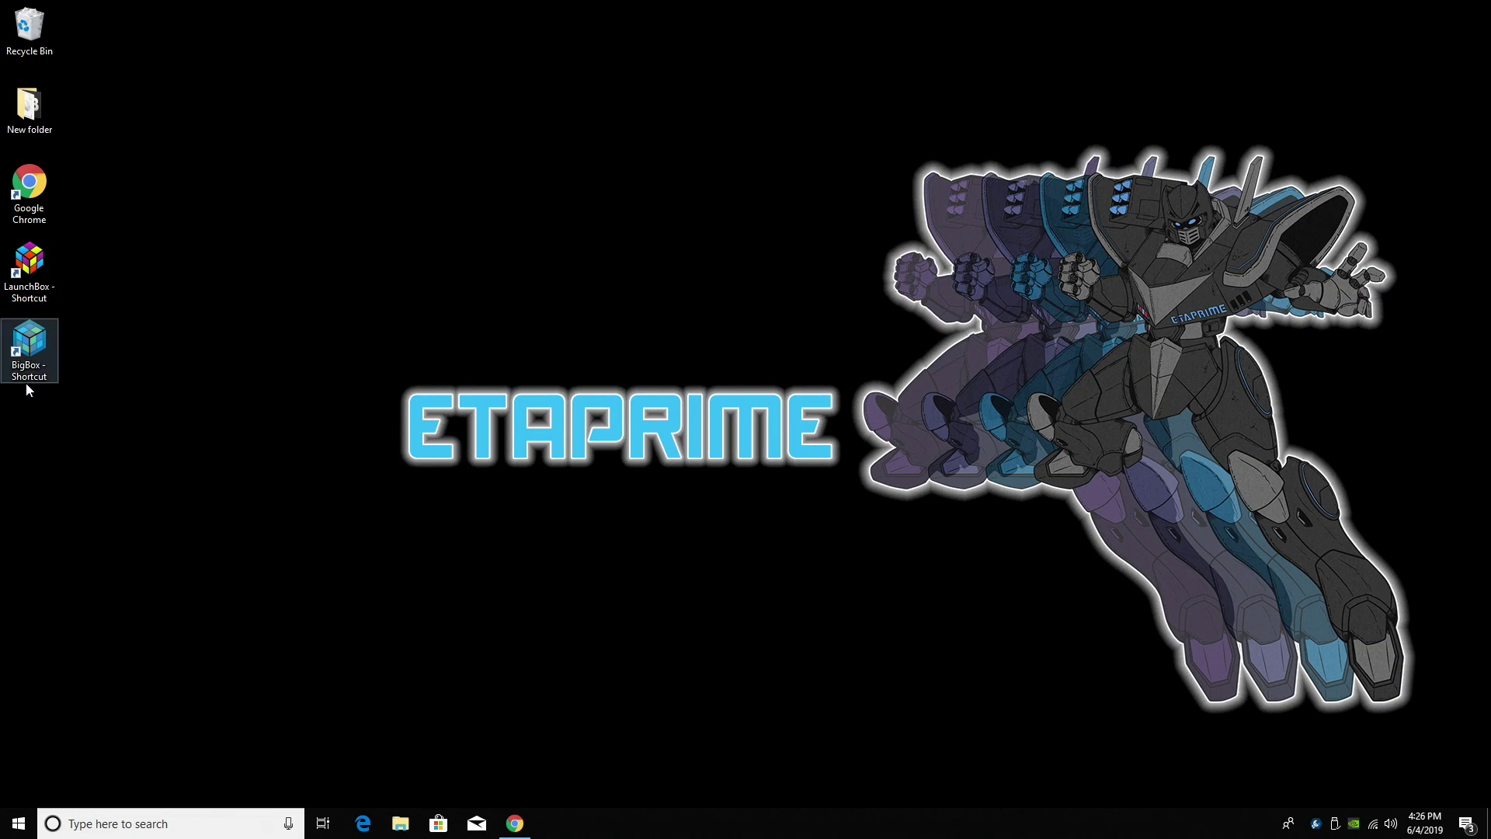
{"action": "double_click", "coordinate": [26, 379]}
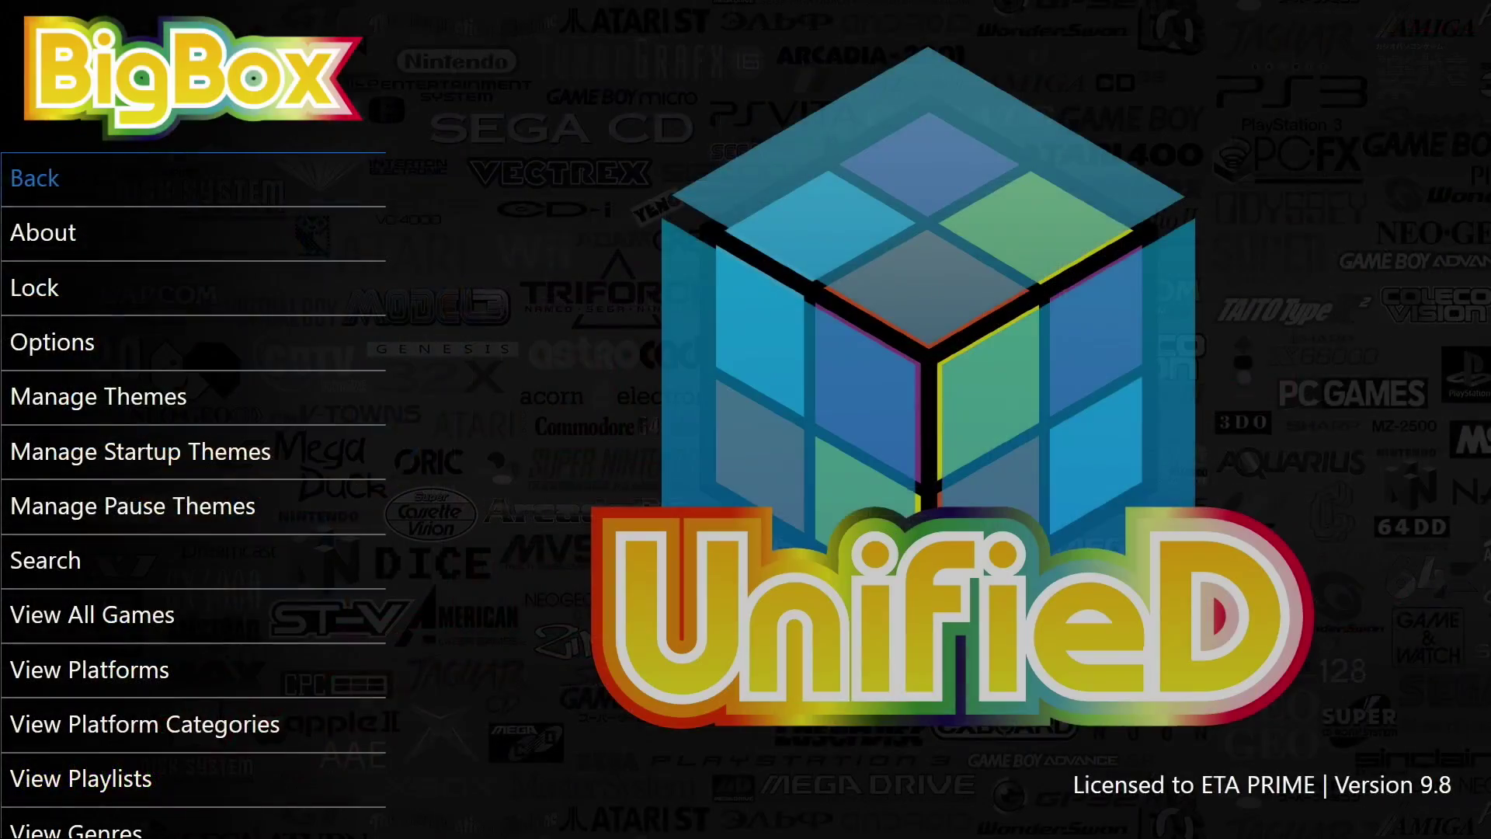
Open the theme manager and list the most popular themes available for download
{"action": "key", "text": "Down"}
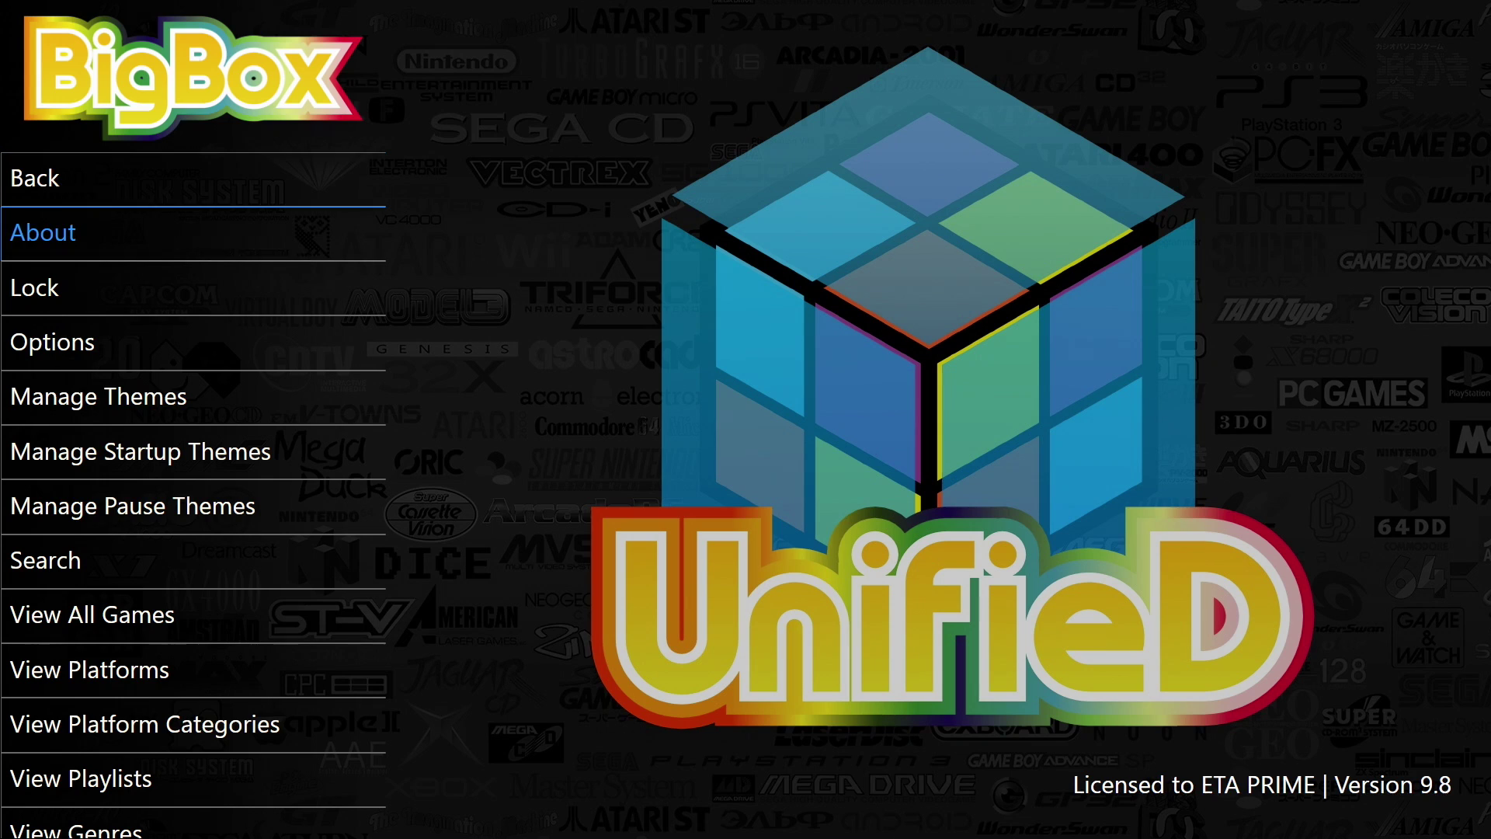
{"action": "key", "text": "Down"}
{"action": "key", "text": "Down"}
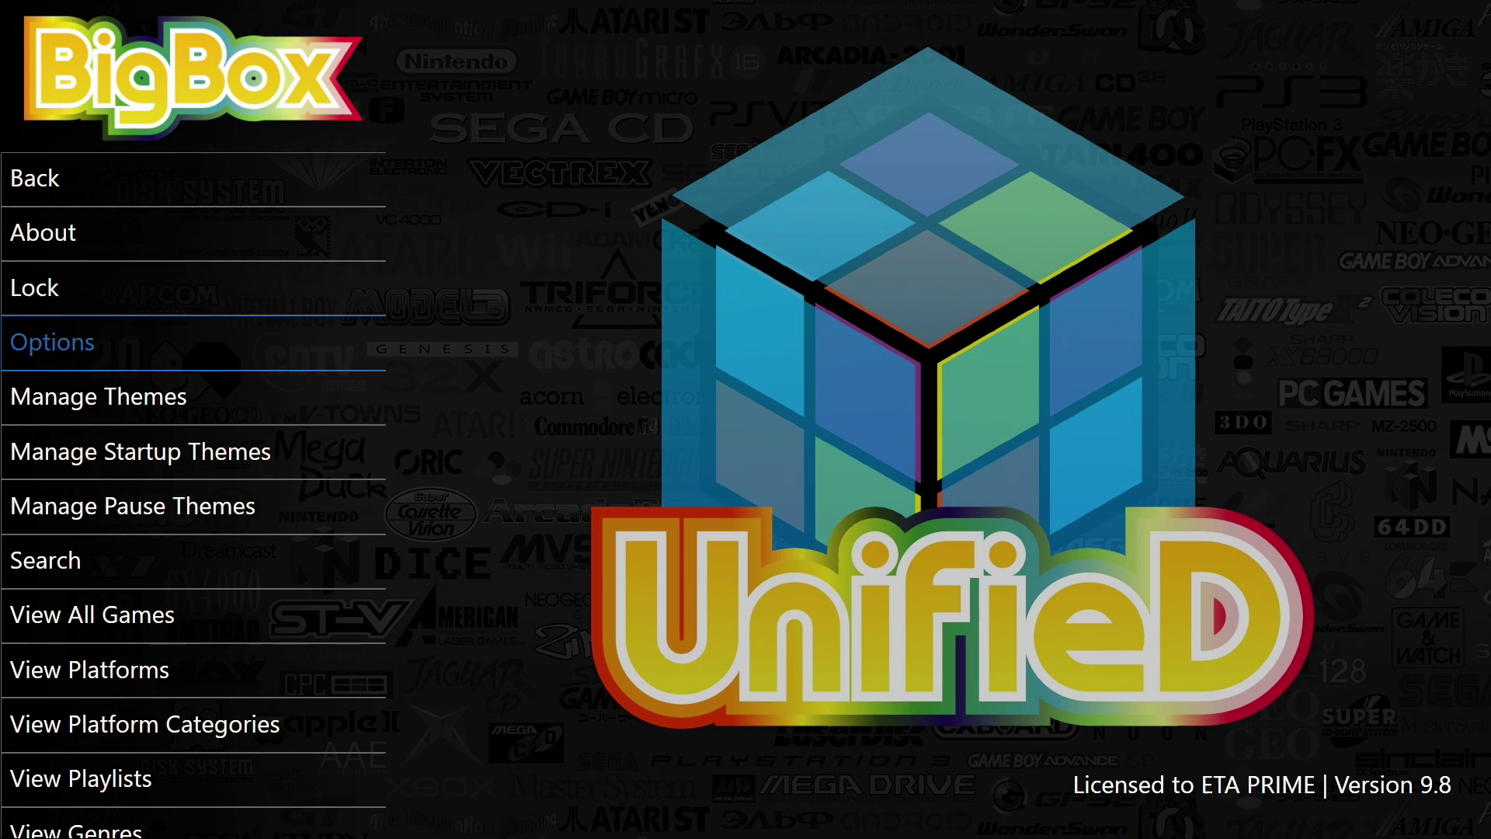
{"action": "key", "text": "Down"}
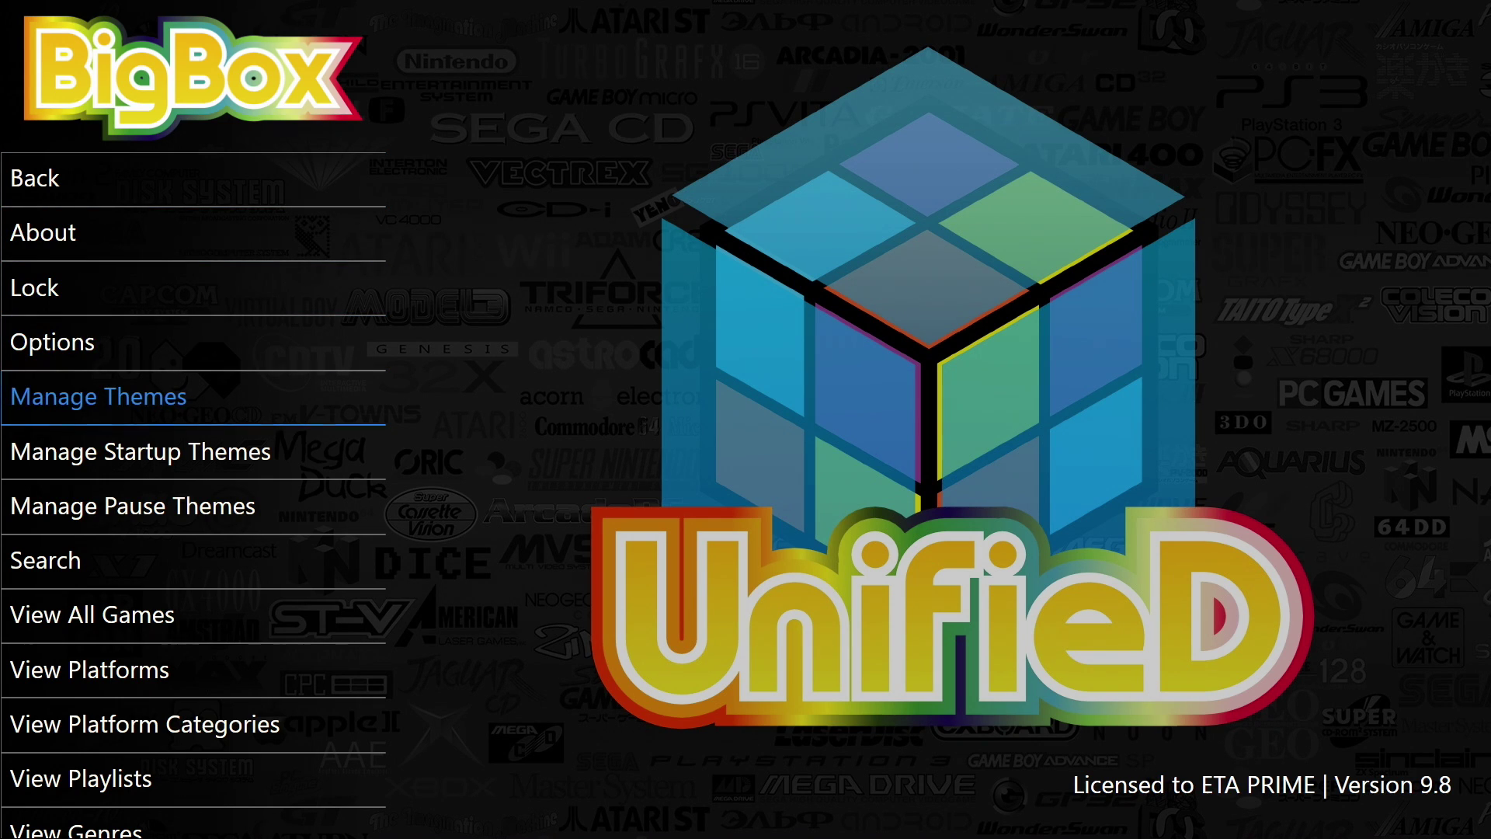
{"action": "key", "text": "Return"}
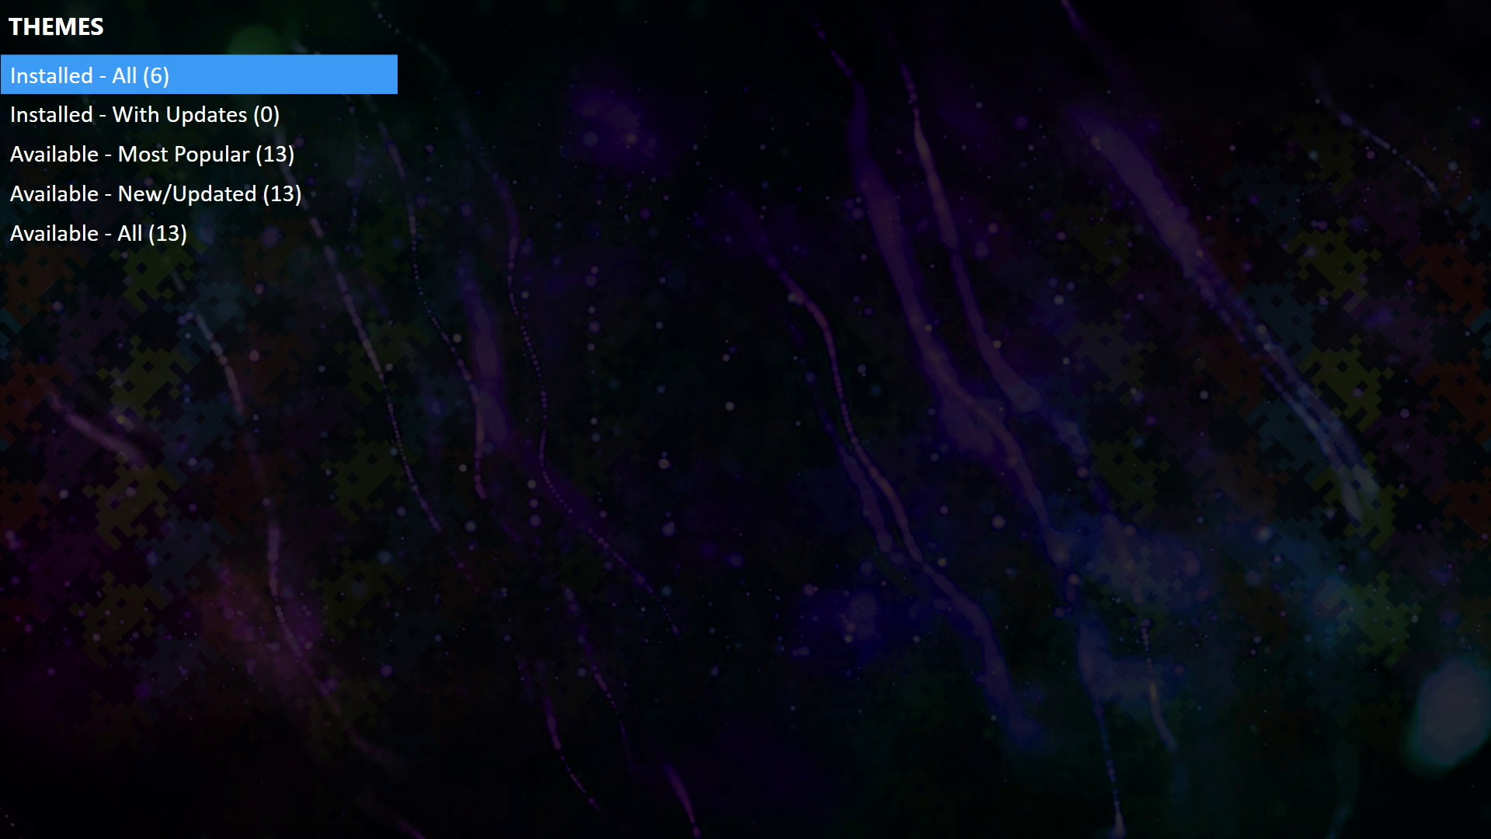
{"action": "key", "text": "Down"}
{"action": "key", "text": "Down"}
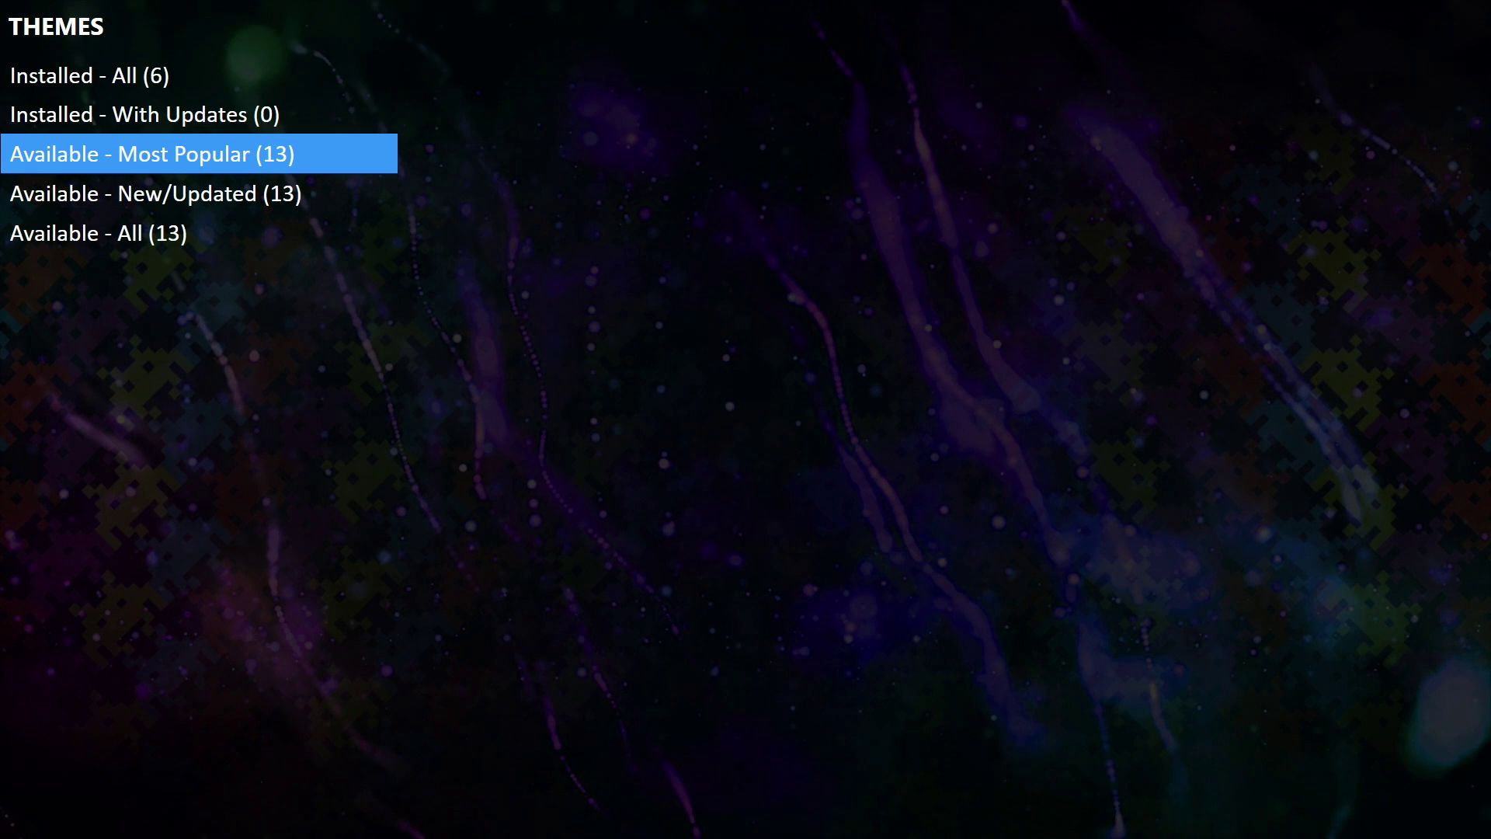
{"action": "key", "text": "Return"}
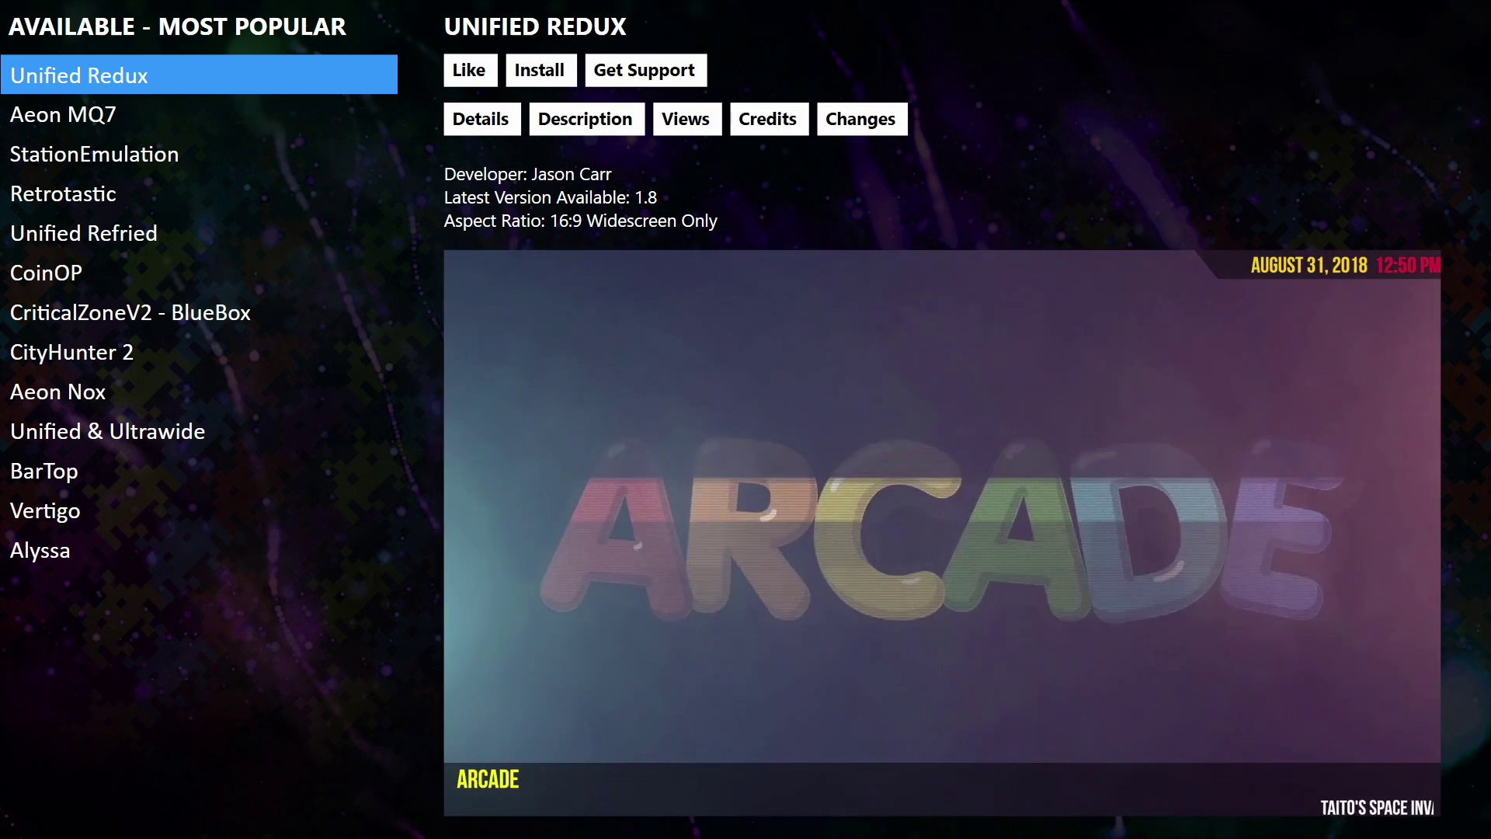
Install the Aeon Nox theme from the most popular available themes
{"action": "key", "text": "Down"}
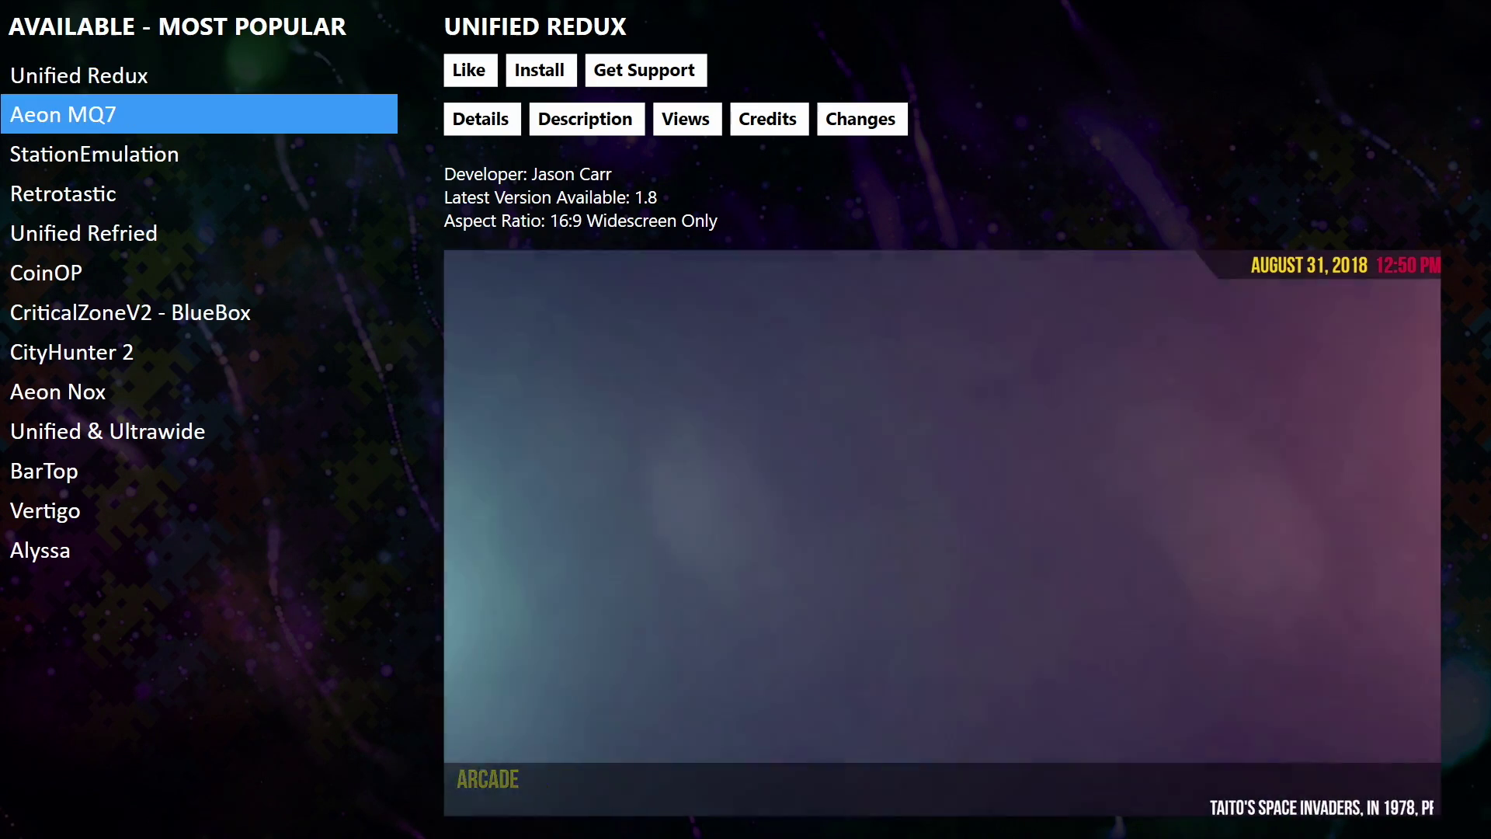
{"action": "key", "text": "Down"}
{"action": "key", "text": "Down"}
{"action": "key", "text": "Down"}
{"action": "key", "text": "Down"}
{"action": "key", "text": "Down"}
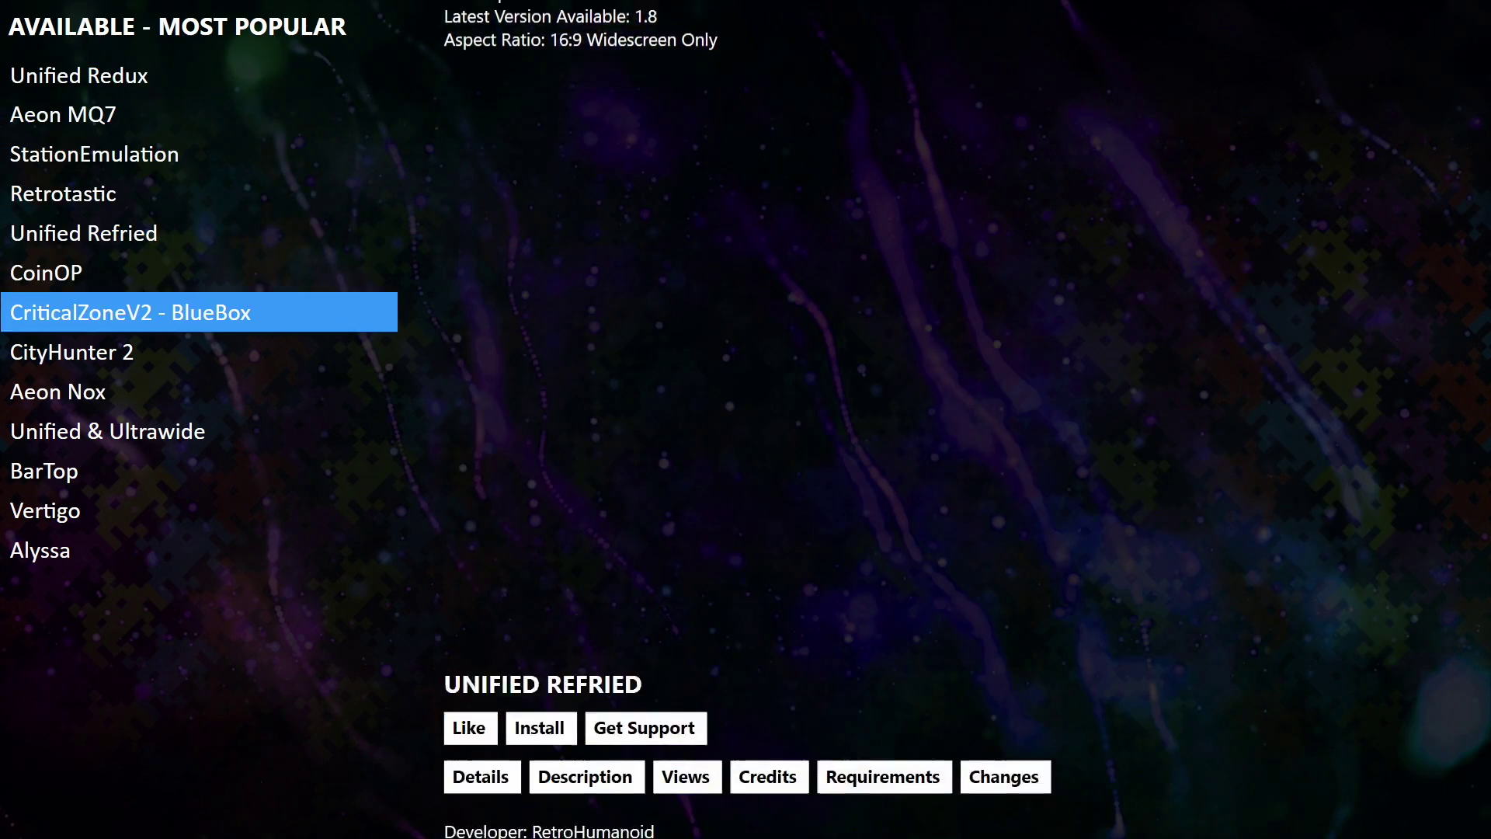
{"action": "key", "text": "Down"}
{"action": "key", "text": "Down"}
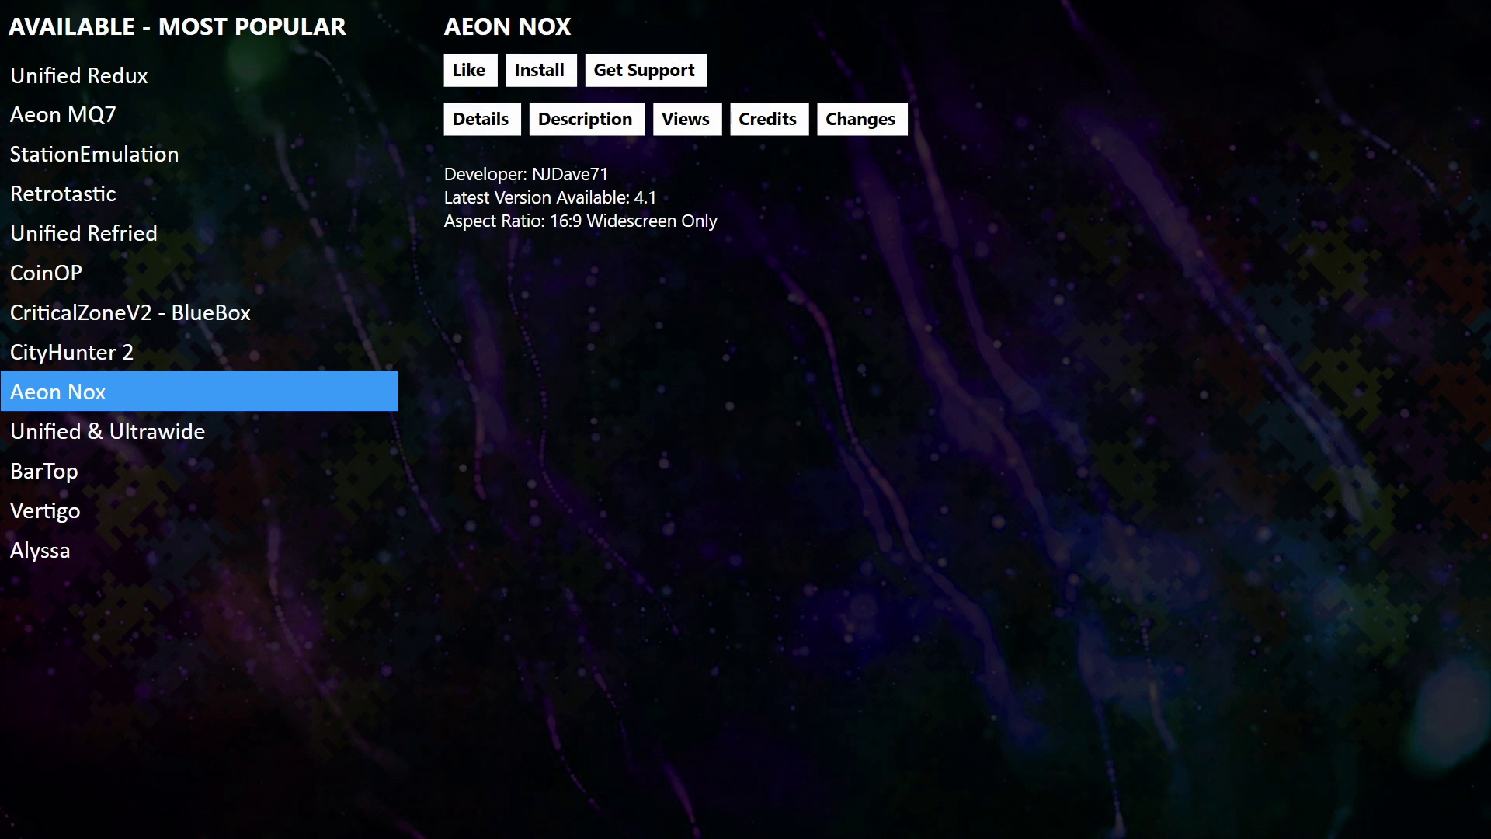
{"action": "left_click", "coordinate": [468, 70]}
{"action": "left_click", "coordinate": [542, 70]}
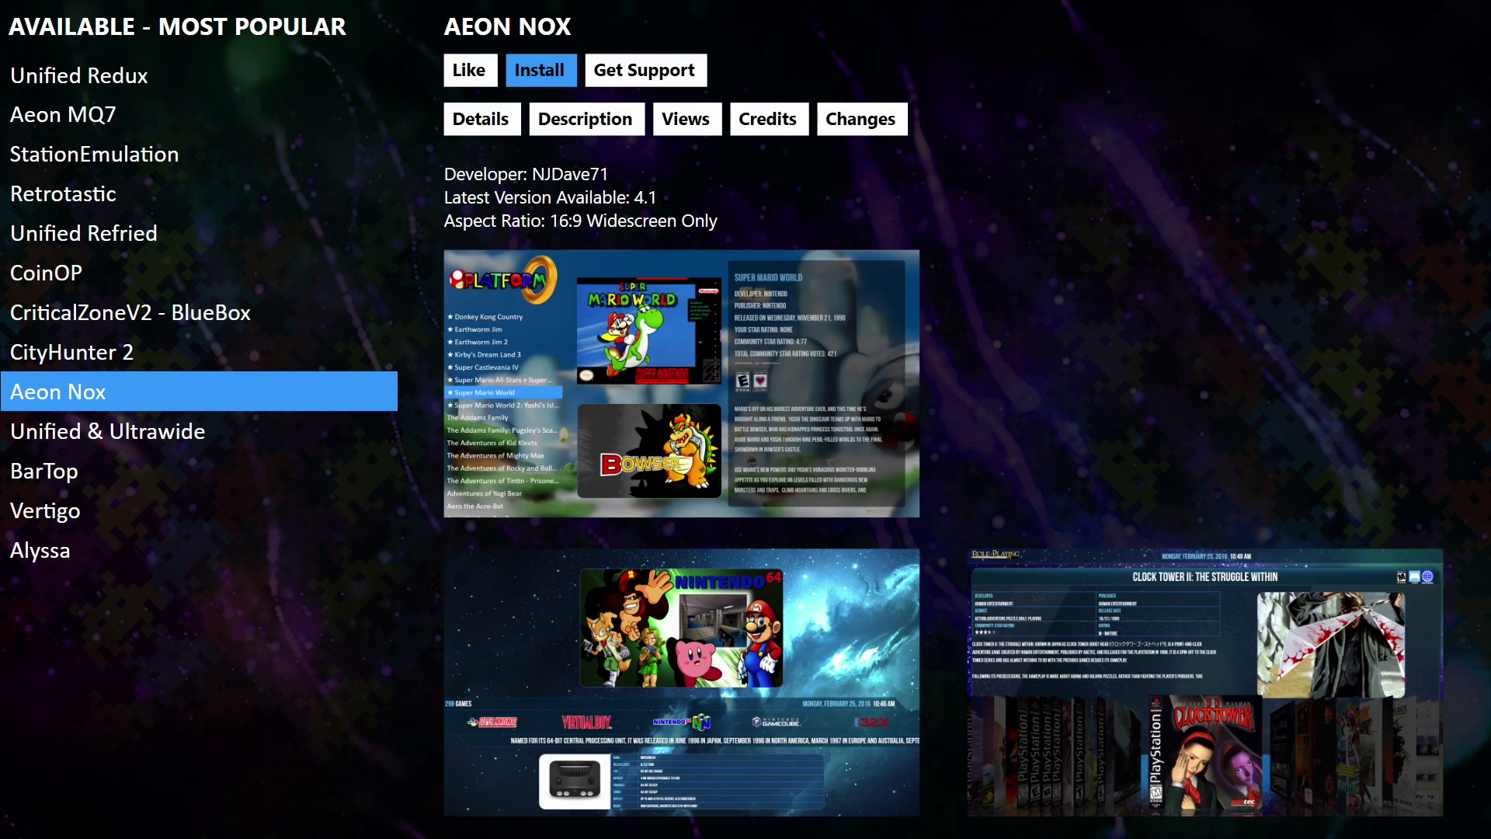
{"action": "key", "text": "Return"}
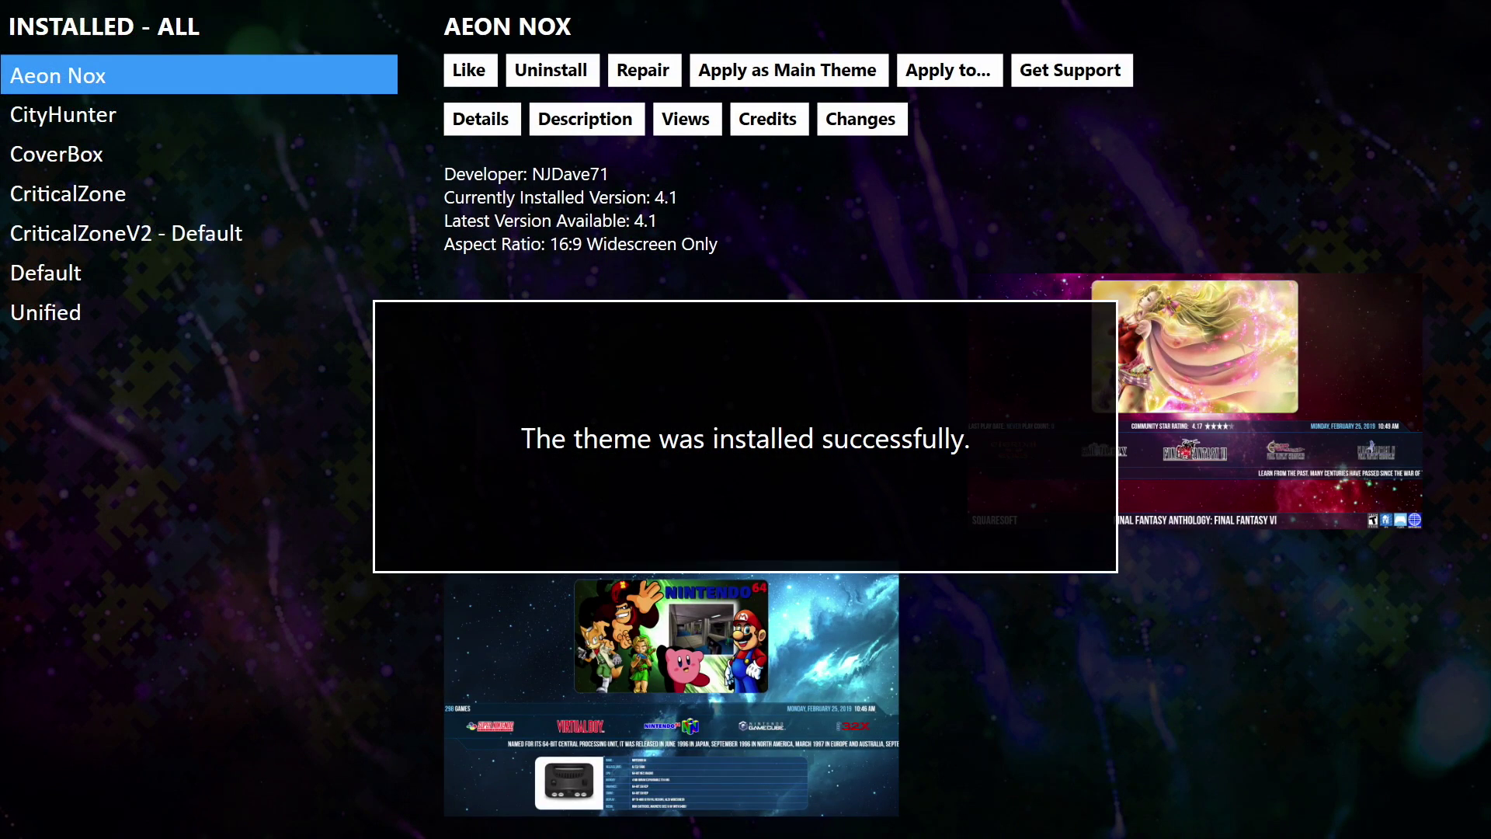
{"action": "key", "text": "Return"}
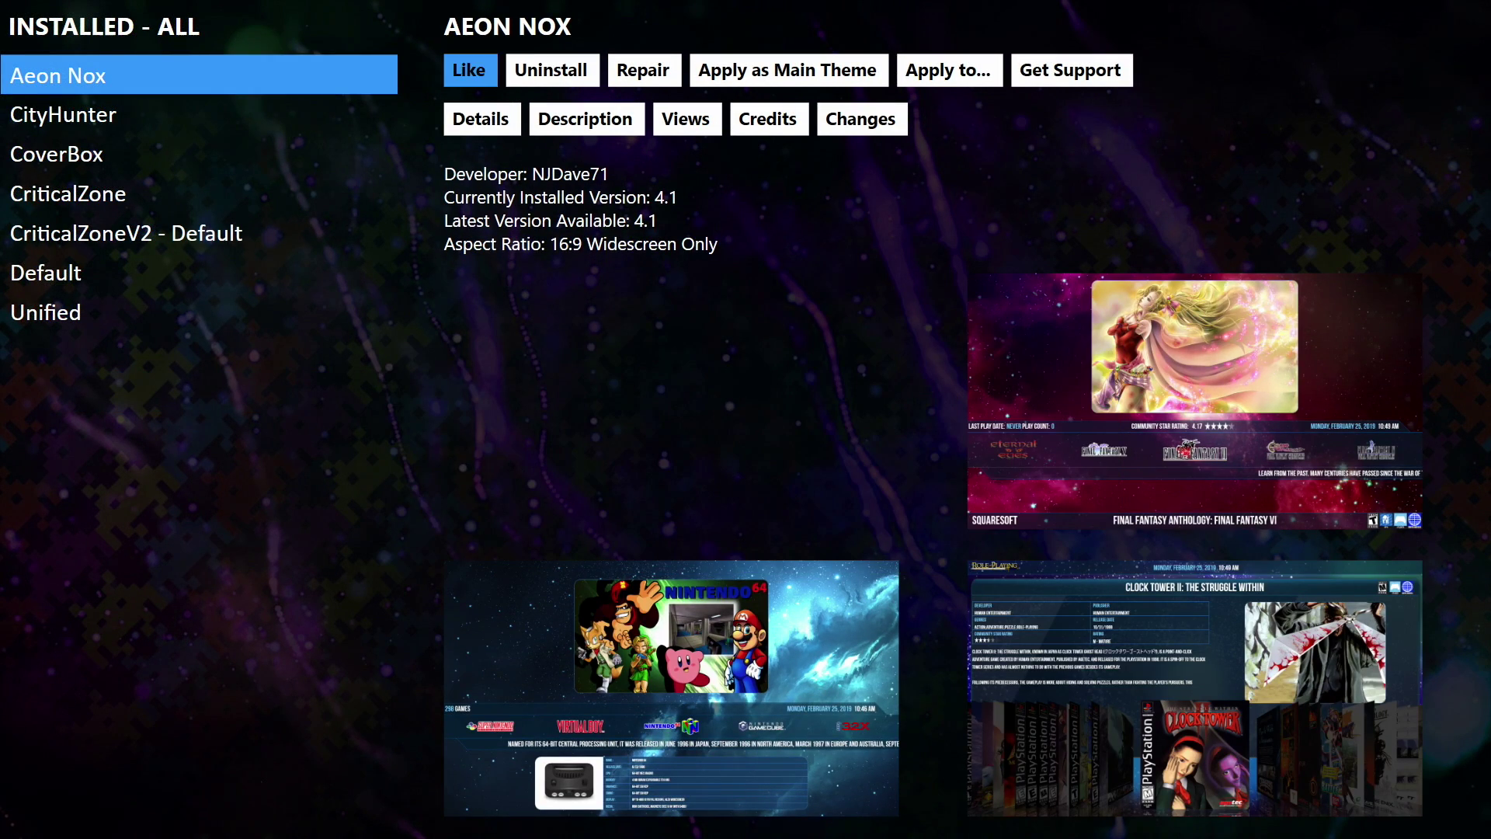
Apply Aeon Nox as the main theme for all platforms and playlists and return to the platform view
{"action": "key", "text": "Right"}
{"action": "key", "text": "Right"}
{"action": "key", "text": "Right"}
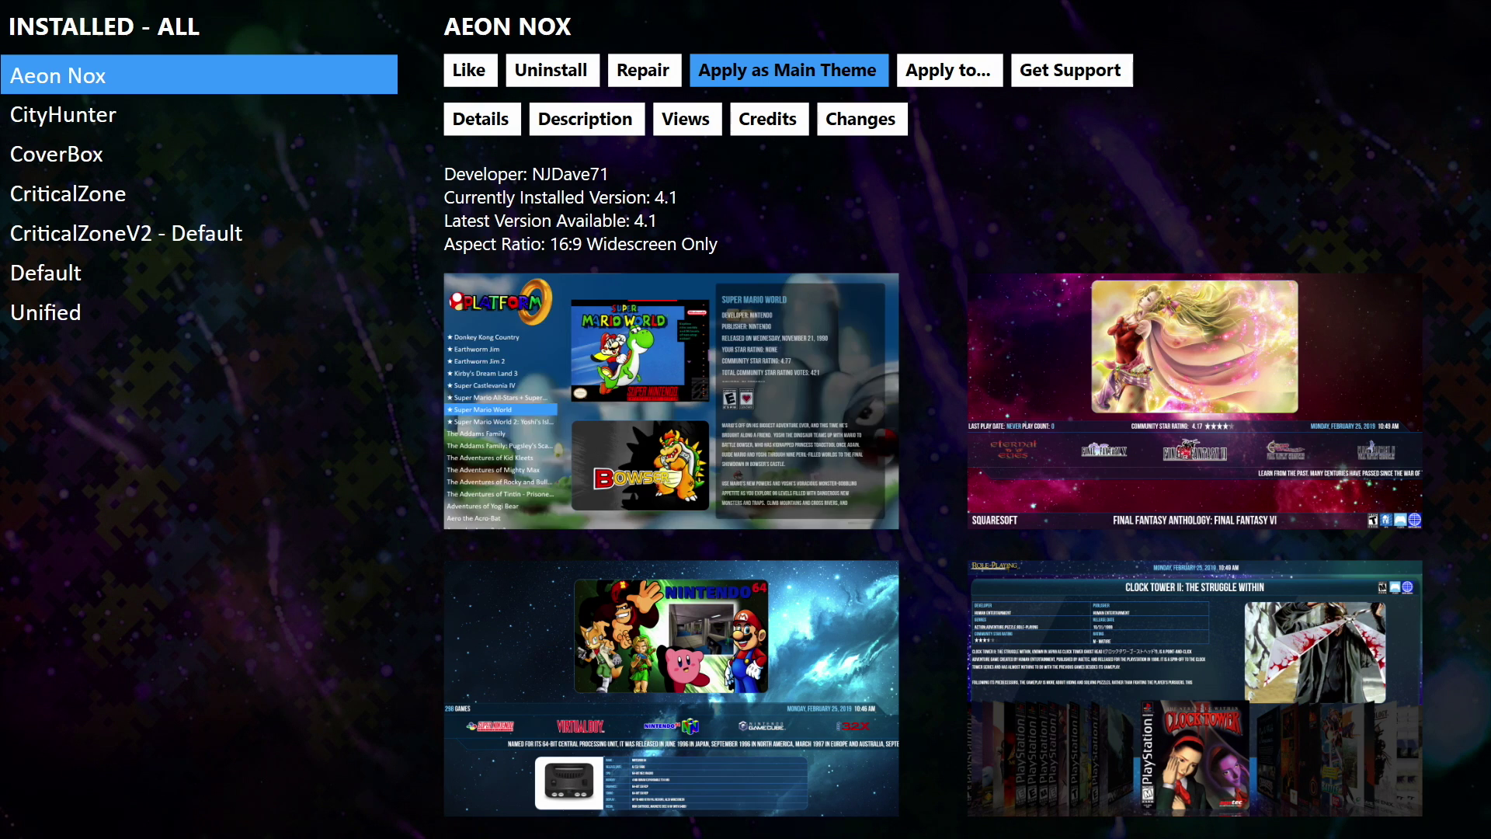
{"action": "key", "text": "Return"}
{"action": "key", "text": "Left"}
{"action": "key", "text": "Return"}
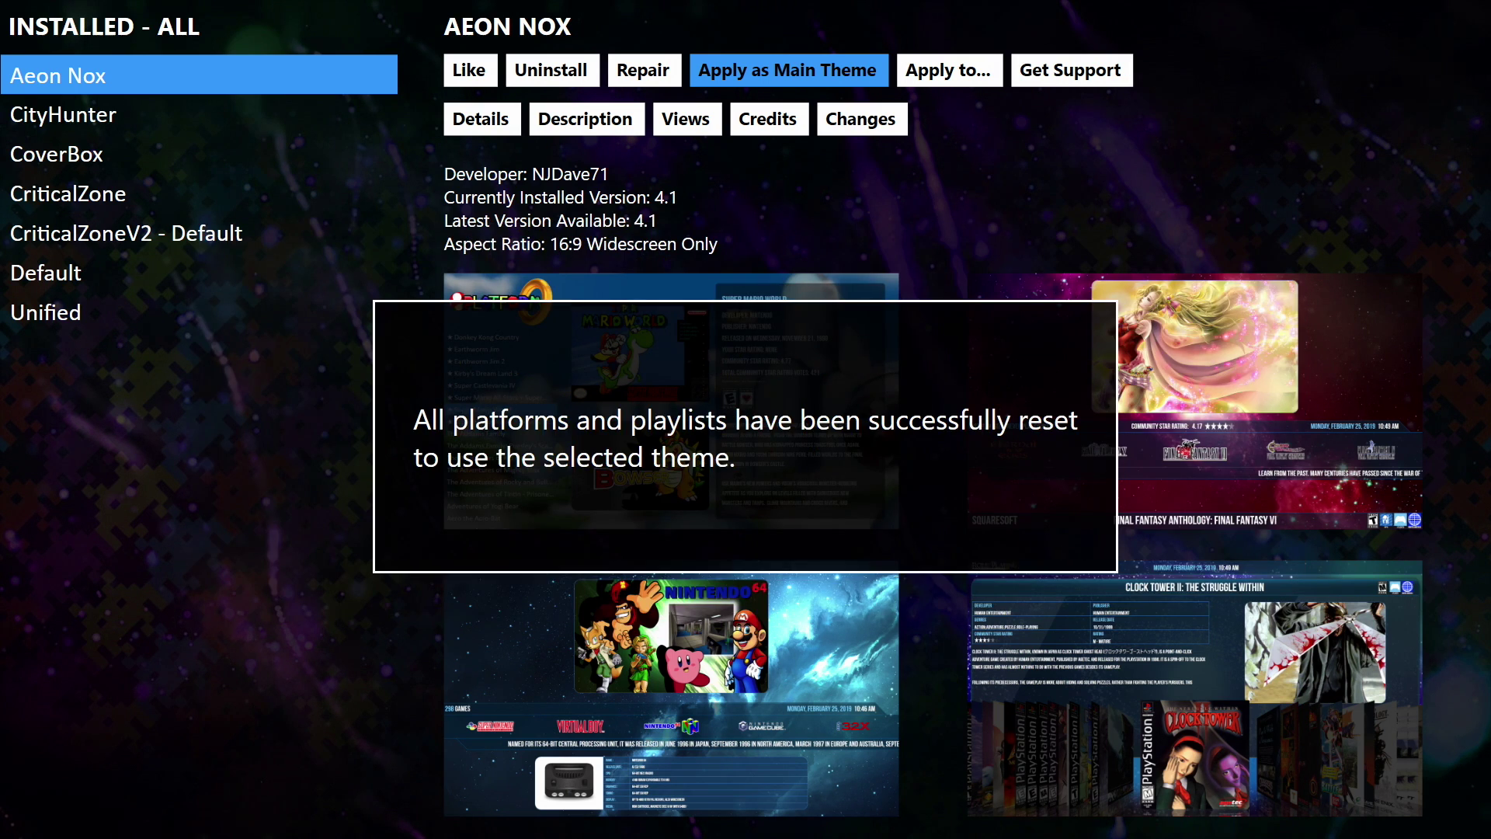
{"action": "key", "text": "Escape"}
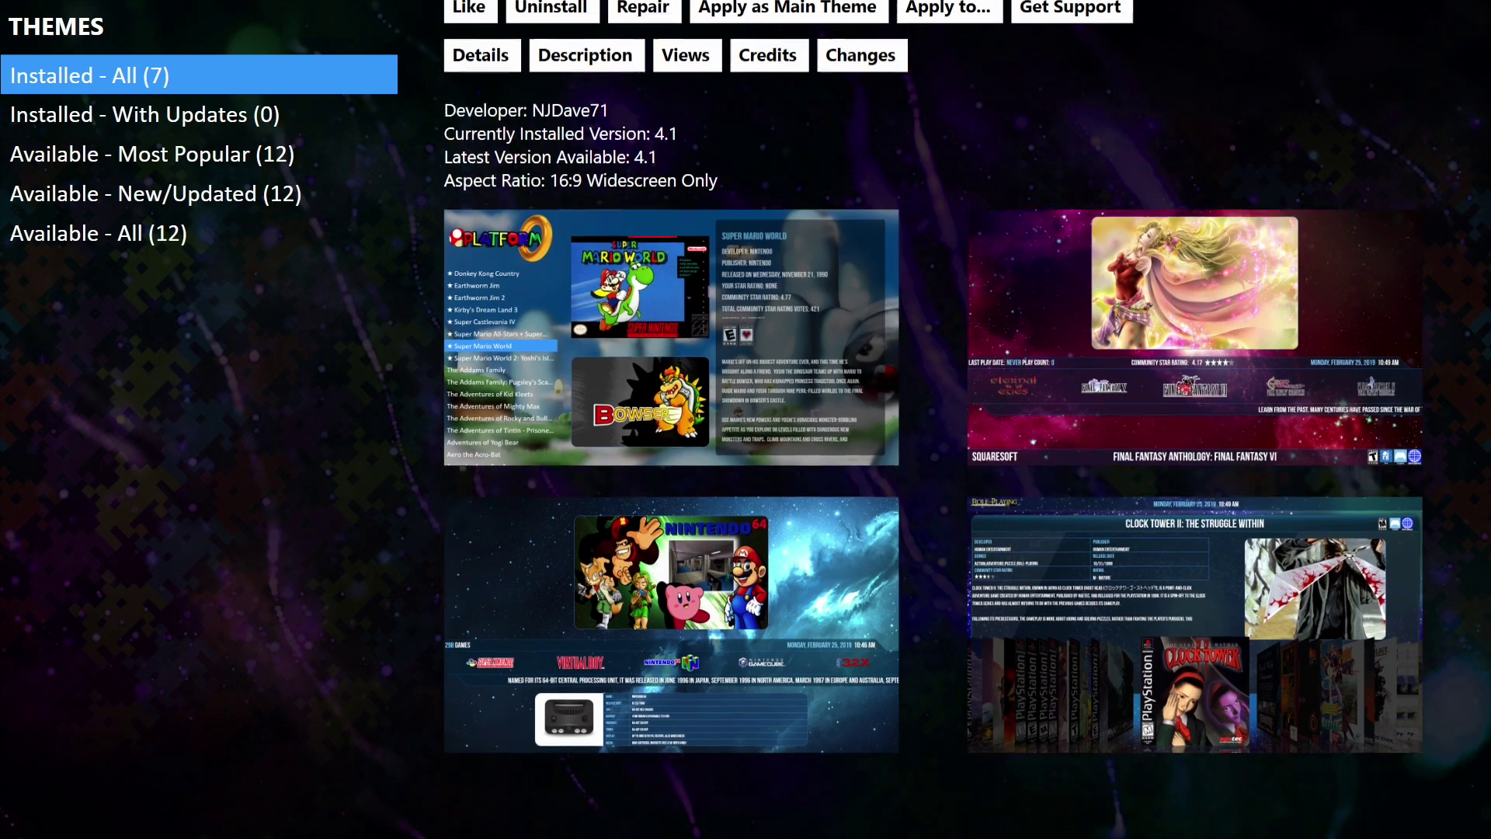
{"action": "key", "text": "Escape"}
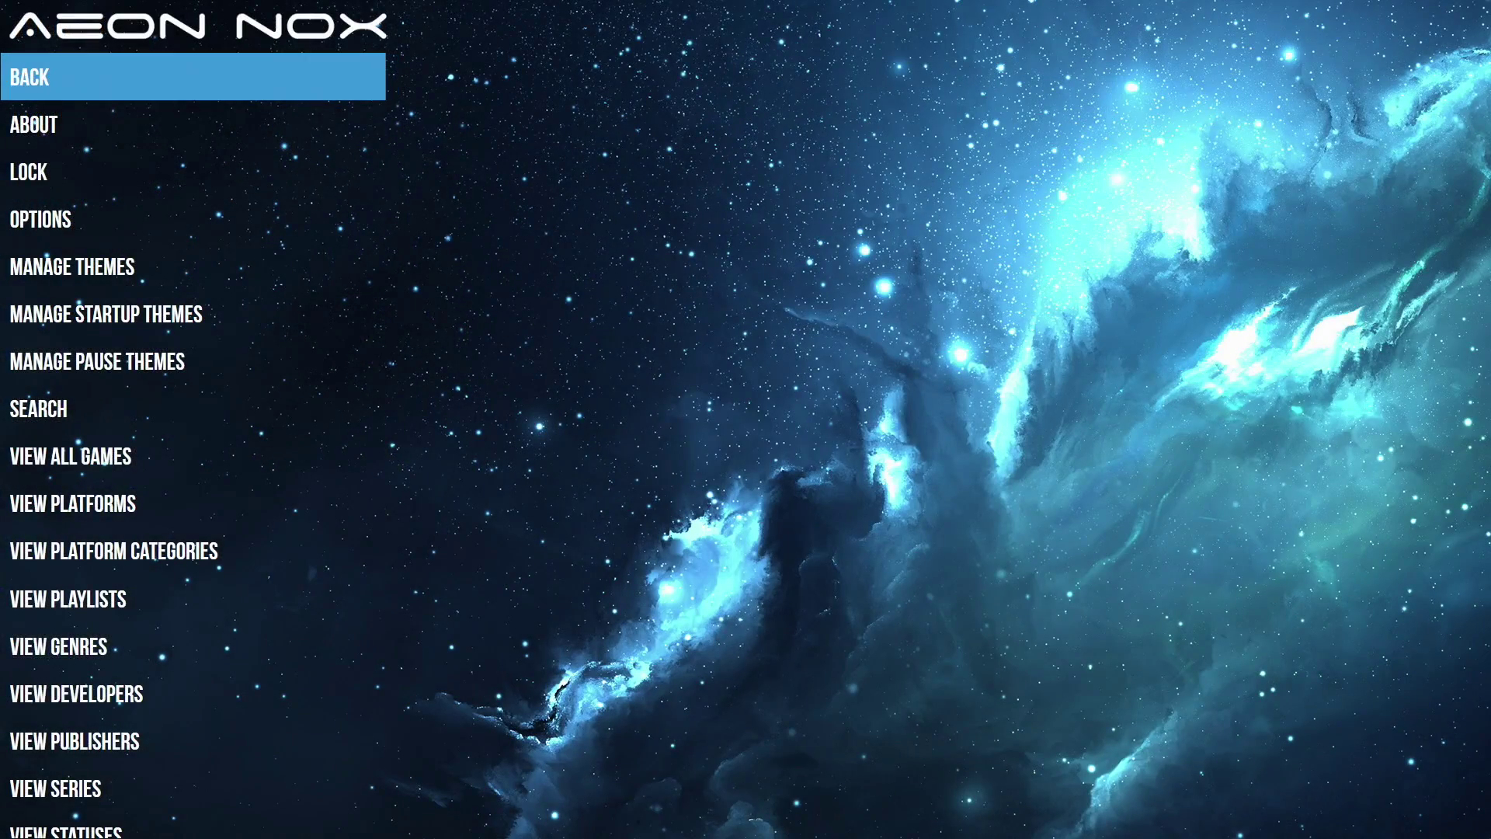
{"action": "key", "text": "Escape"}
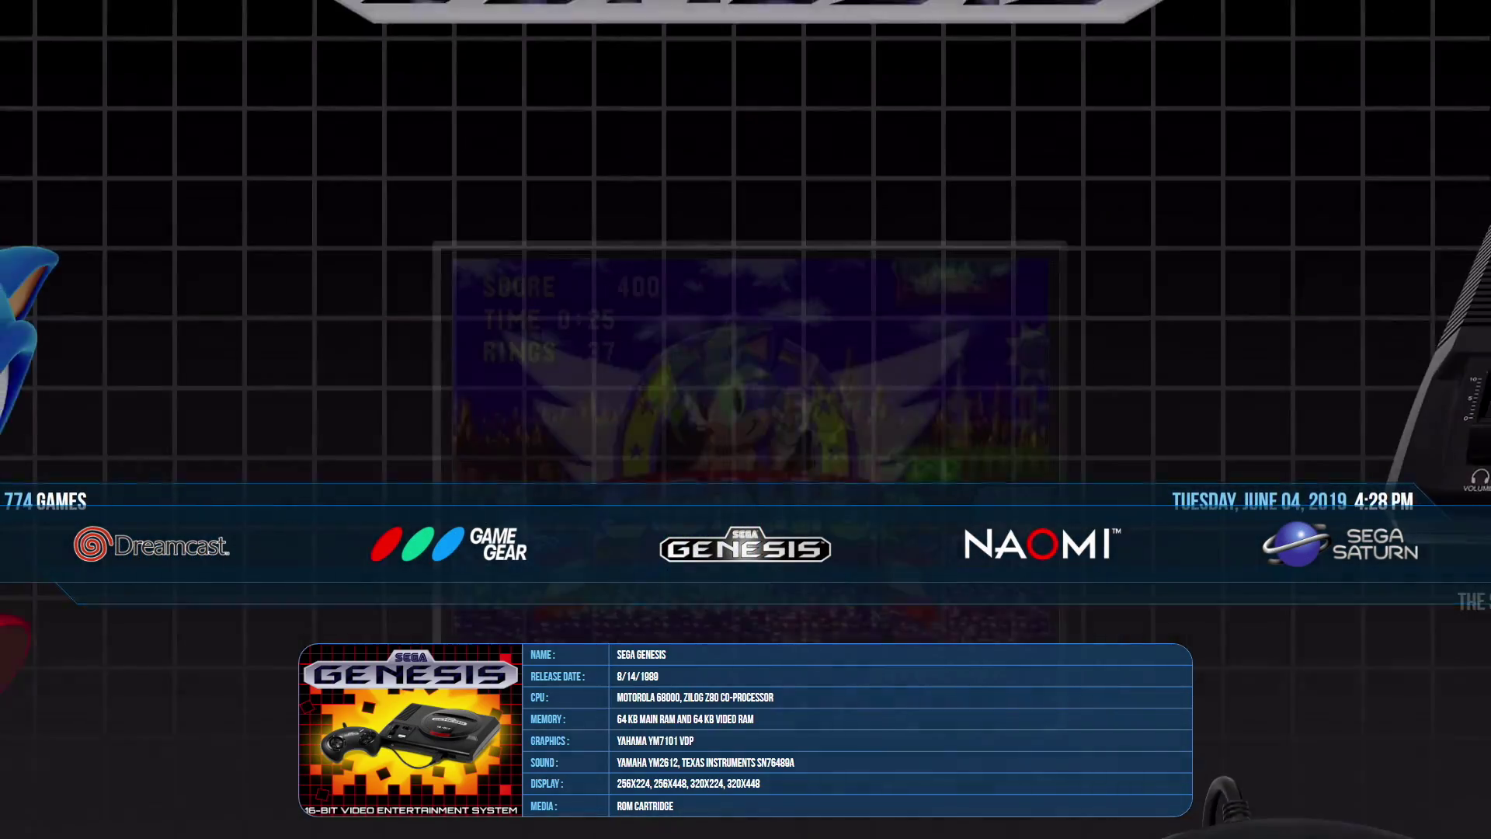
Browse the Sega Saturn games in the Aeon Nox theme and return to the main menu
{"action": "key", "text": "Right"}
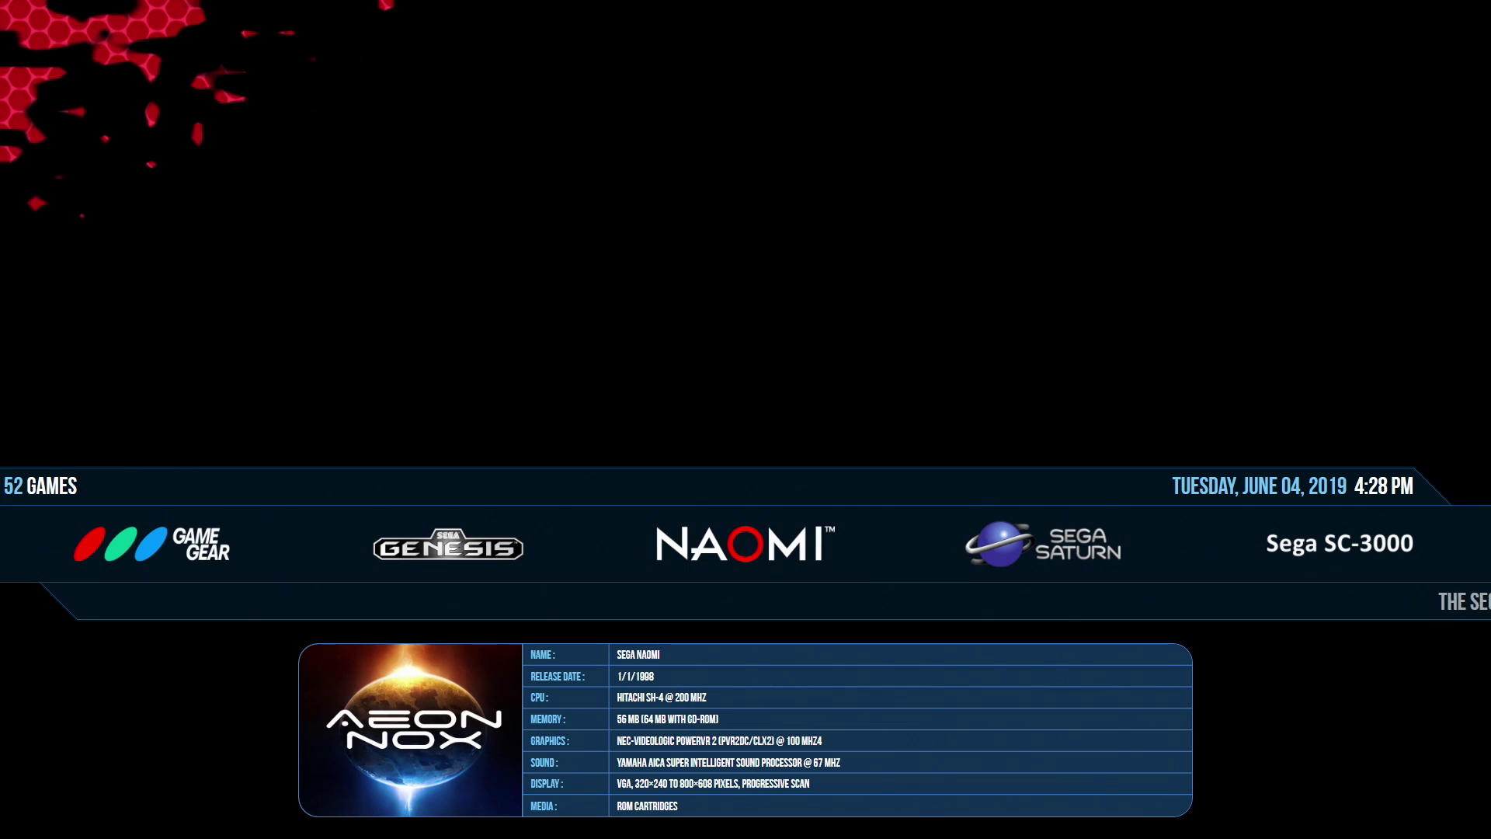
{"action": "key", "text": "Right"}
{"action": "key", "text": "Return"}
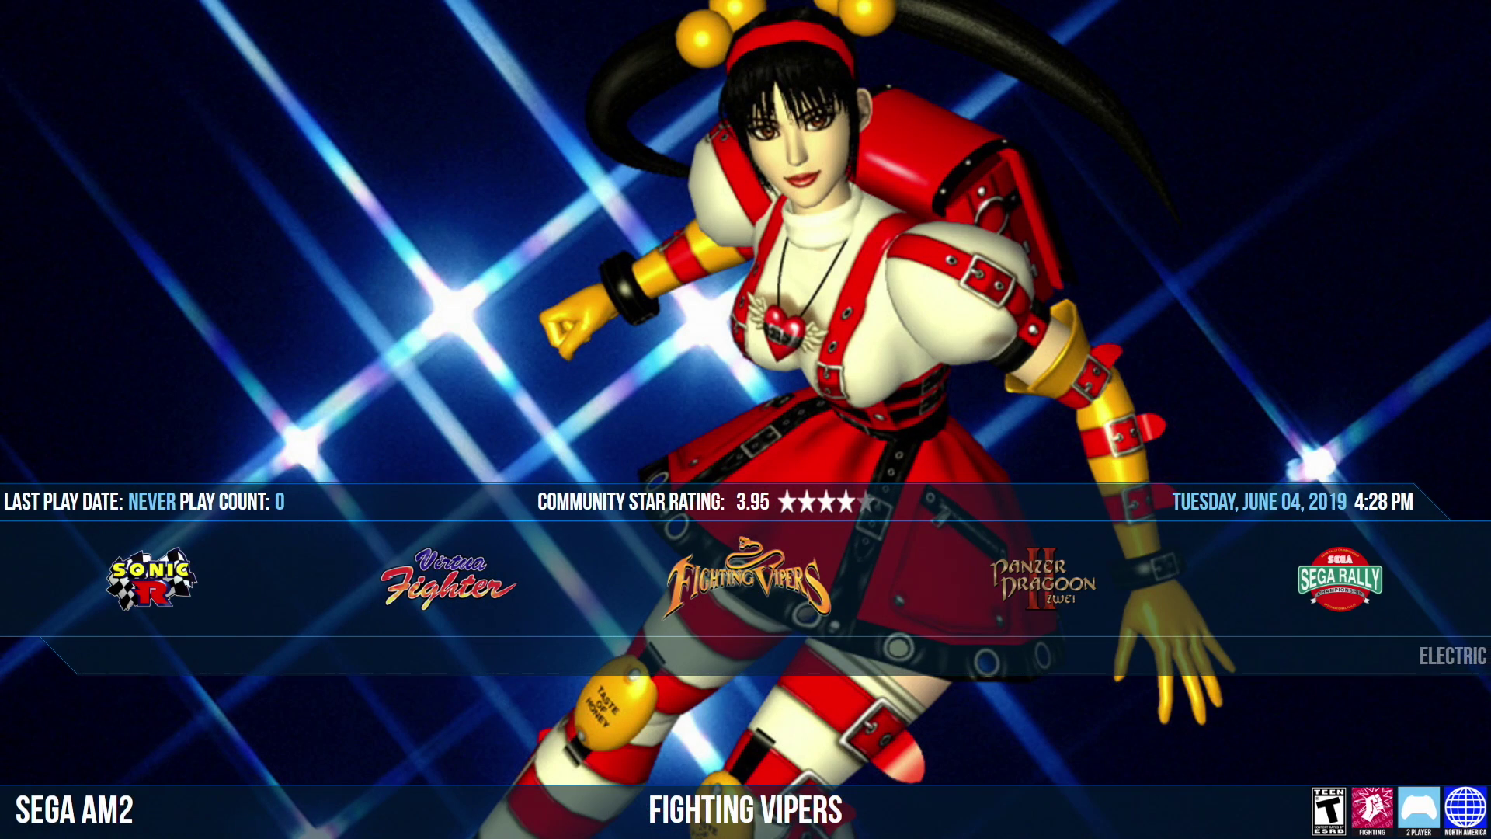
{"action": "key", "text": "Right"}
{"action": "key", "text": "Right"}
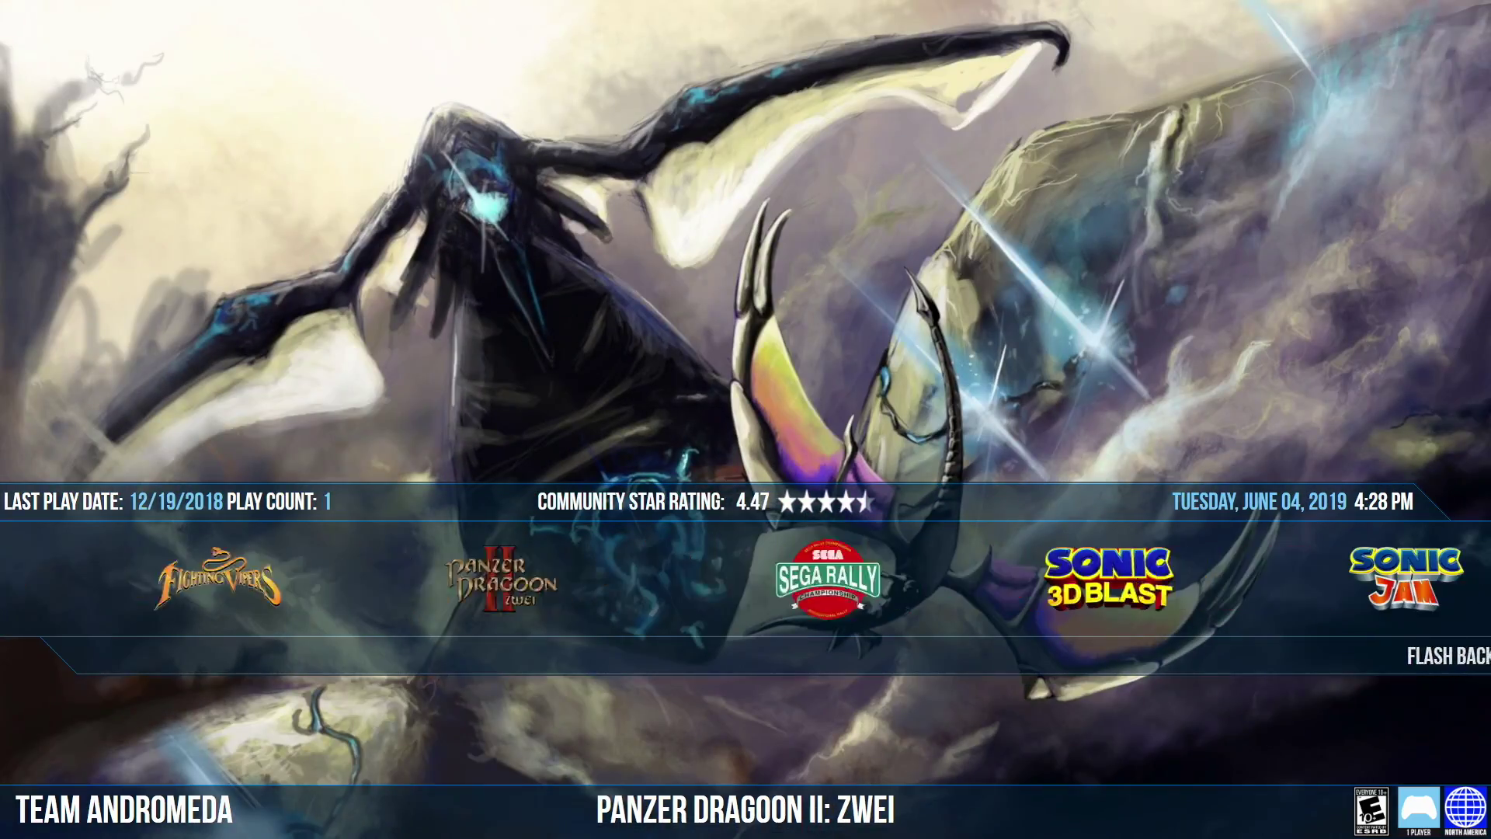
{"action": "key", "text": "Right"}
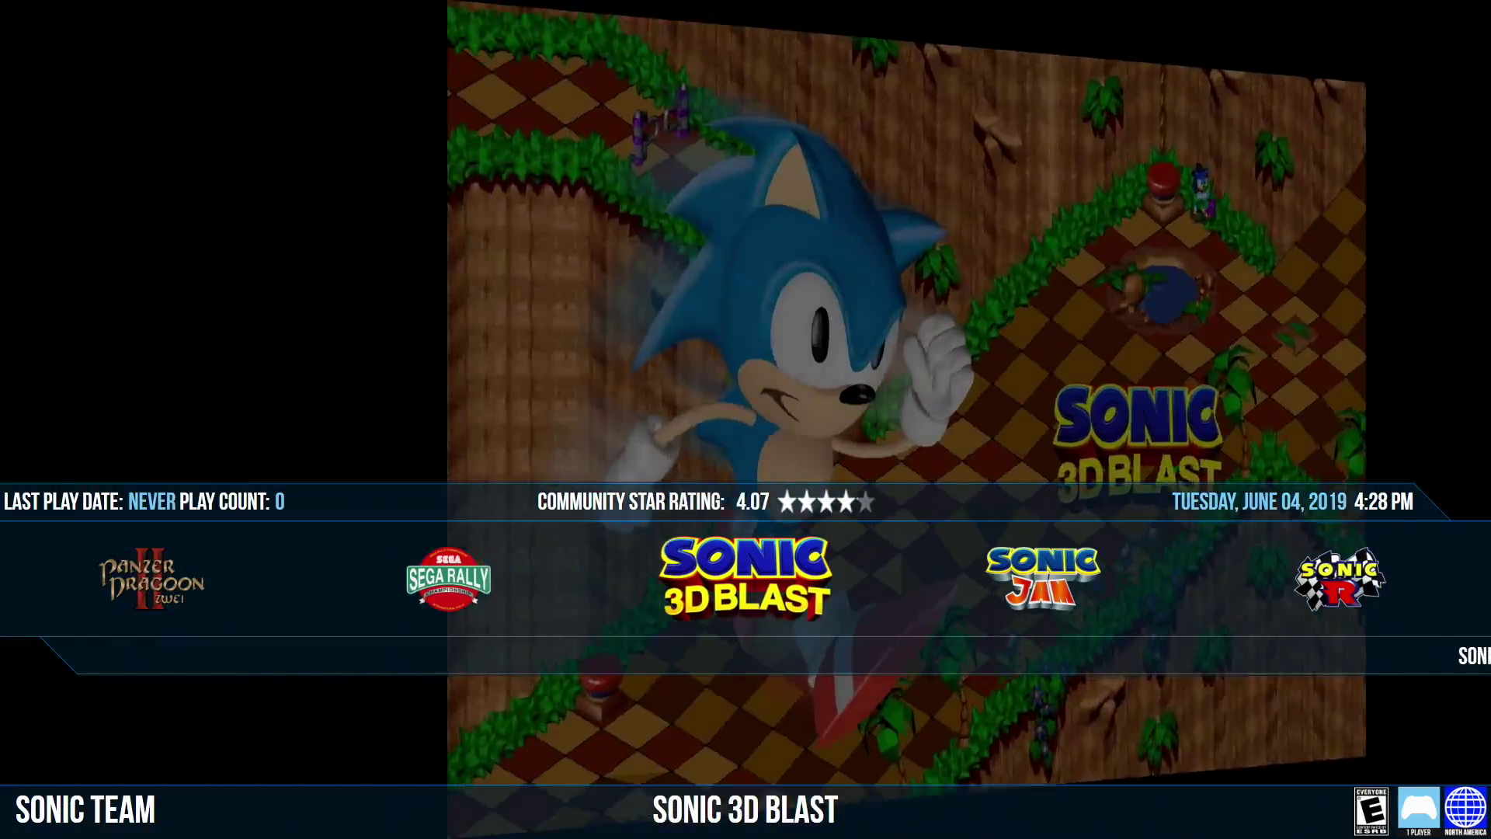
{"action": "key", "text": "Escape"}
{"action": "key", "text": "Escape"}
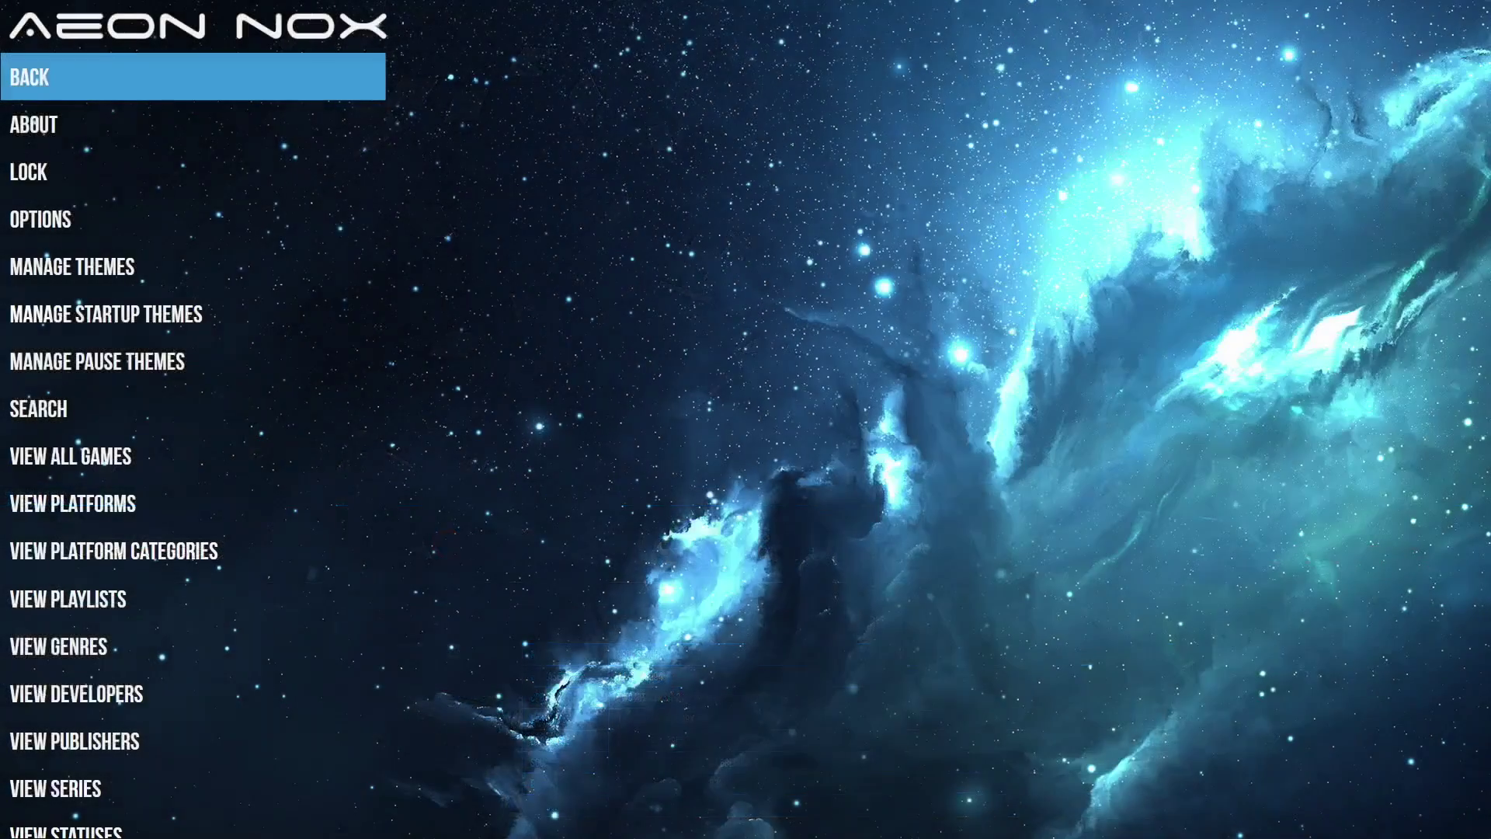
Open the theme manager again and list all installed themes
{"action": "key", "text": "Down"}
{"action": "key", "text": "Down"}
{"action": "key", "text": "Down"}
{"action": "key", "text": "Down"}
{"action": "key", "text": "Return"}
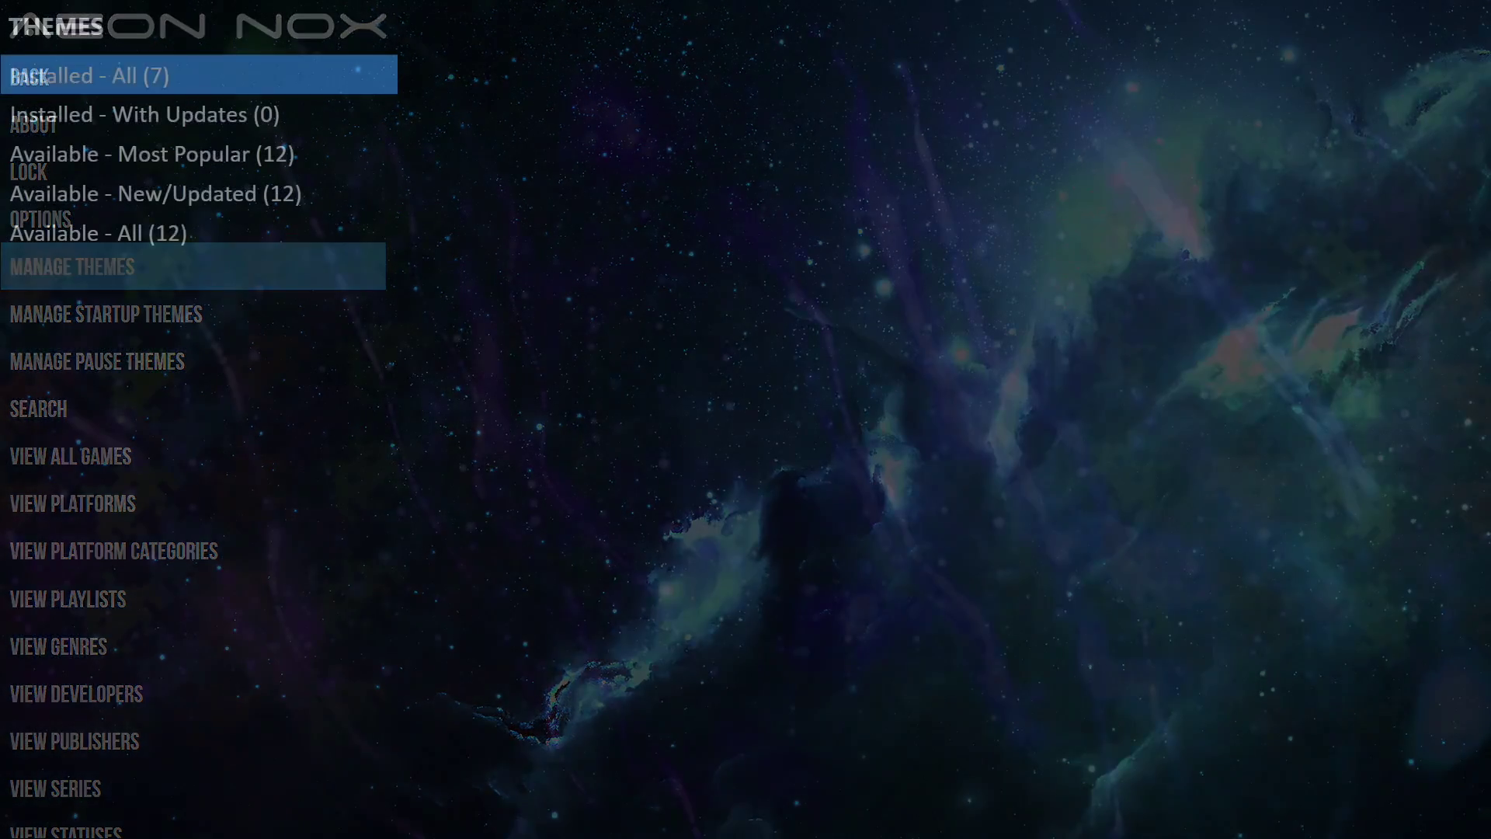
{"action": "key", "text": "Down"}
{"action": "key", "text": "Down"}
{"action": "key", "text": "Up"}
{"action": "key", "text": "Up"}
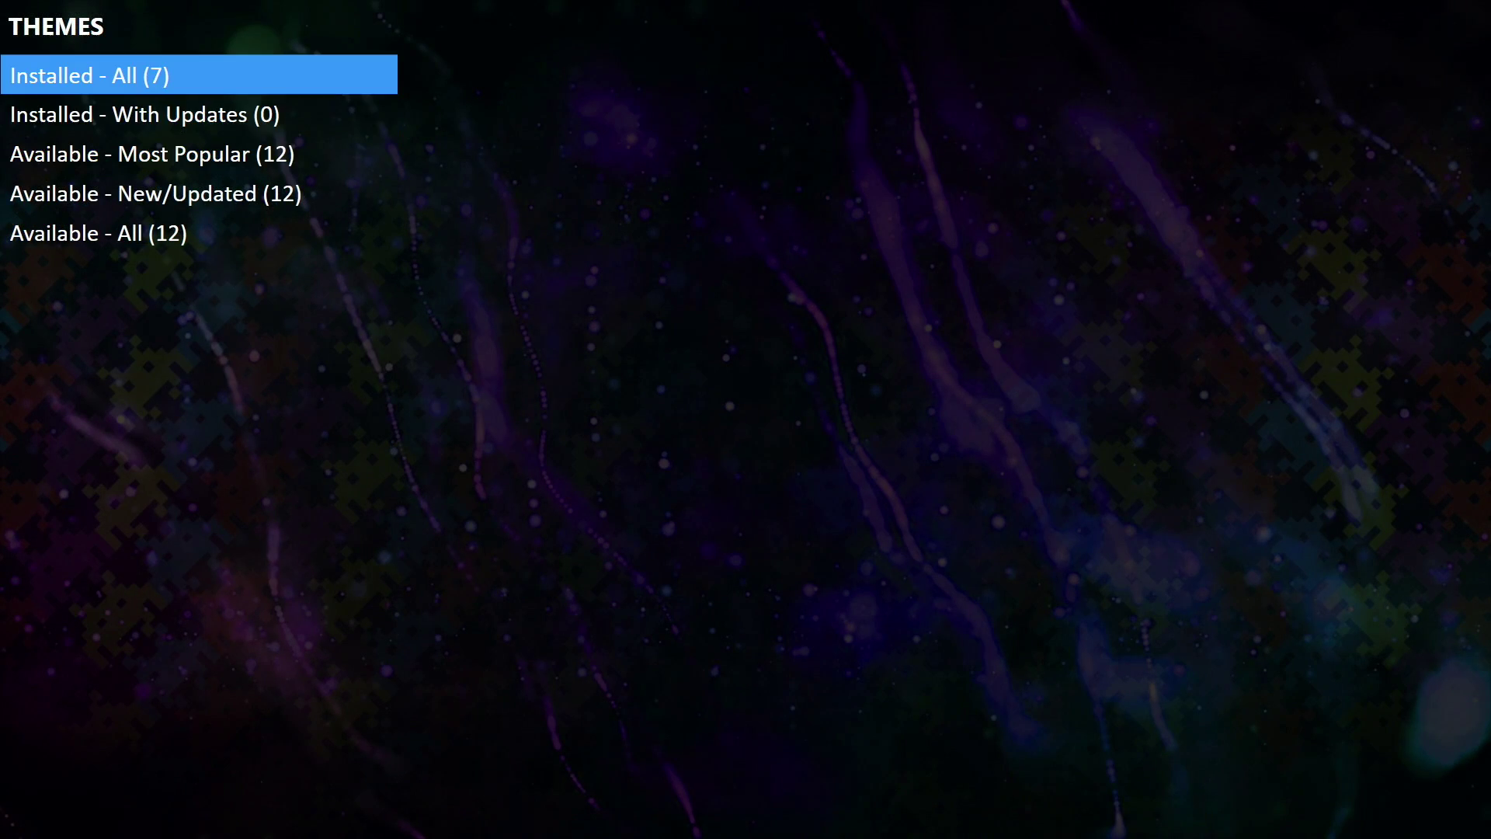
{"action": "key", "text": "Return"}
Apply CriticalZoneV2 - Default as the main theme, reset all platforms and playlists to it, and return to the platform view
{"action": "key", "text": "Down"}
{"action": "key", "text": "Down"}
{"action": "key", "text": "Down"}
{"action": "key", "text": "Down"}
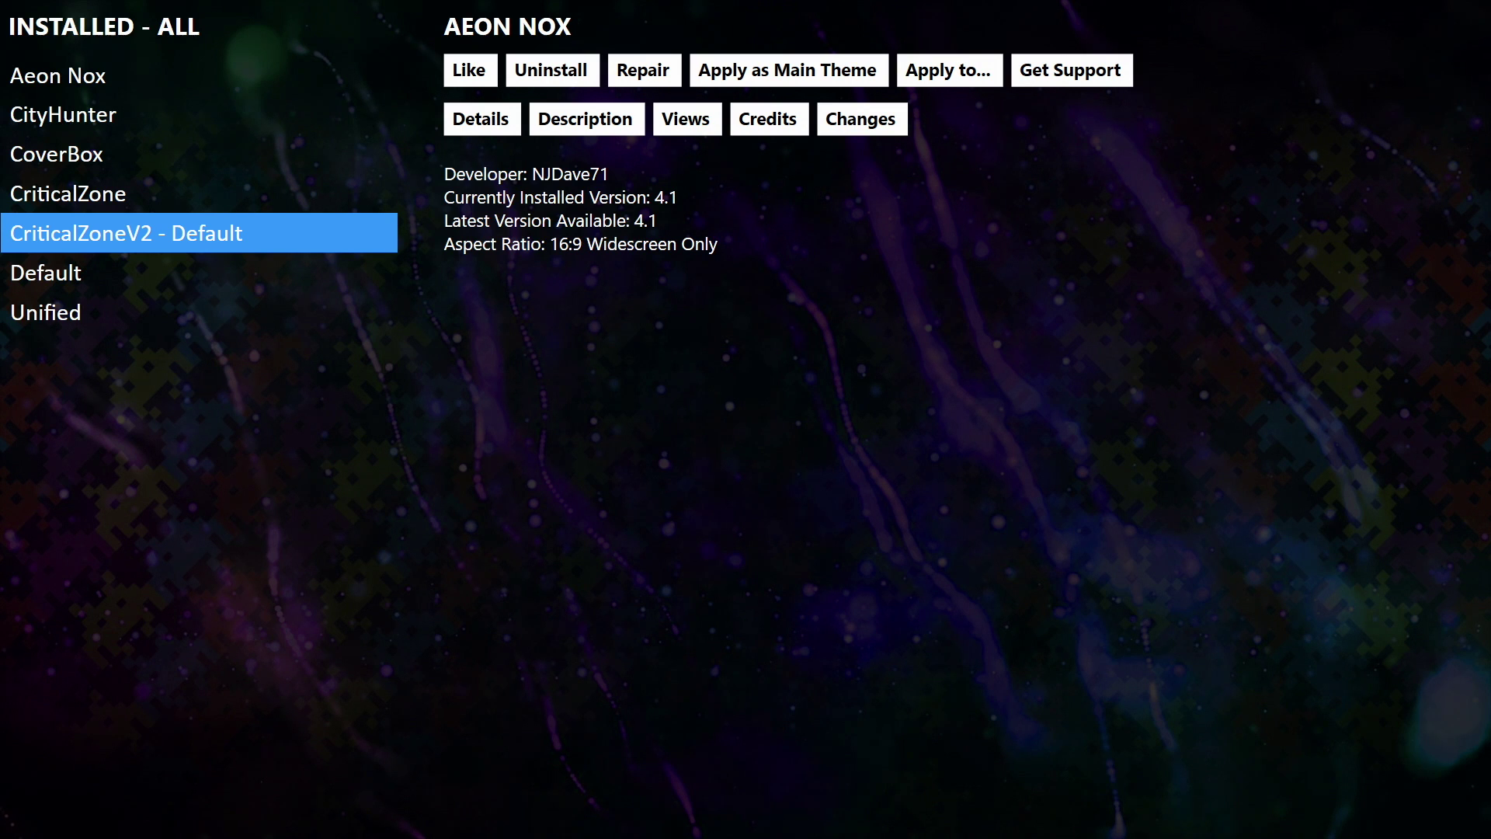
{"action": "key", "text": "Right"}
{"action": "key", "text": "Right"}
{"action": "key", "text": "Return"}
{"action": "key", "text": "Left"}
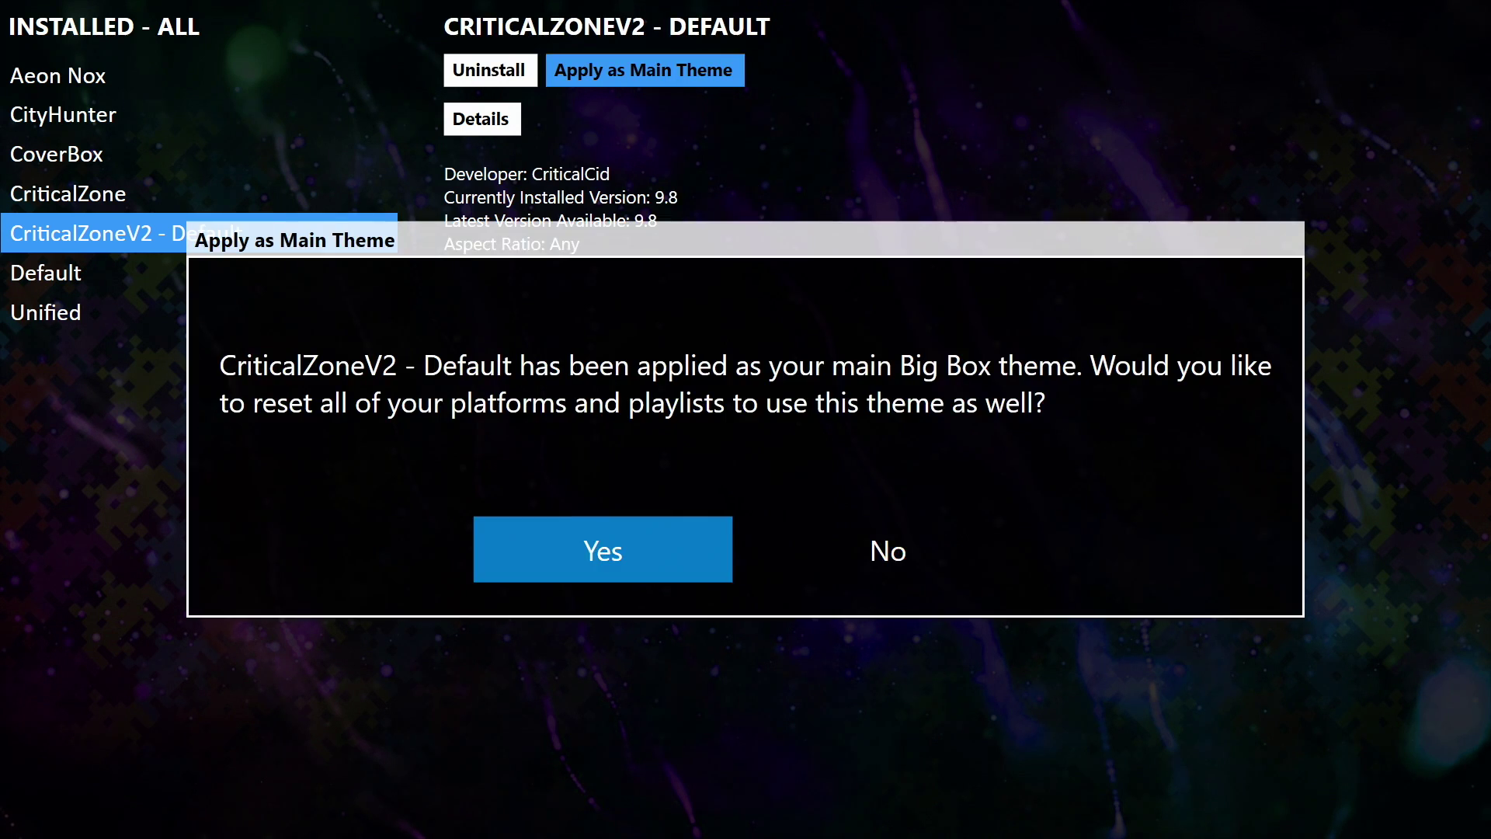
{"action": "key", "text": "Return"}
{"action": "key", "text": "Return"}
{"action": "key", "text": "Escape"}
{"action": "key", "text": "Escape"}
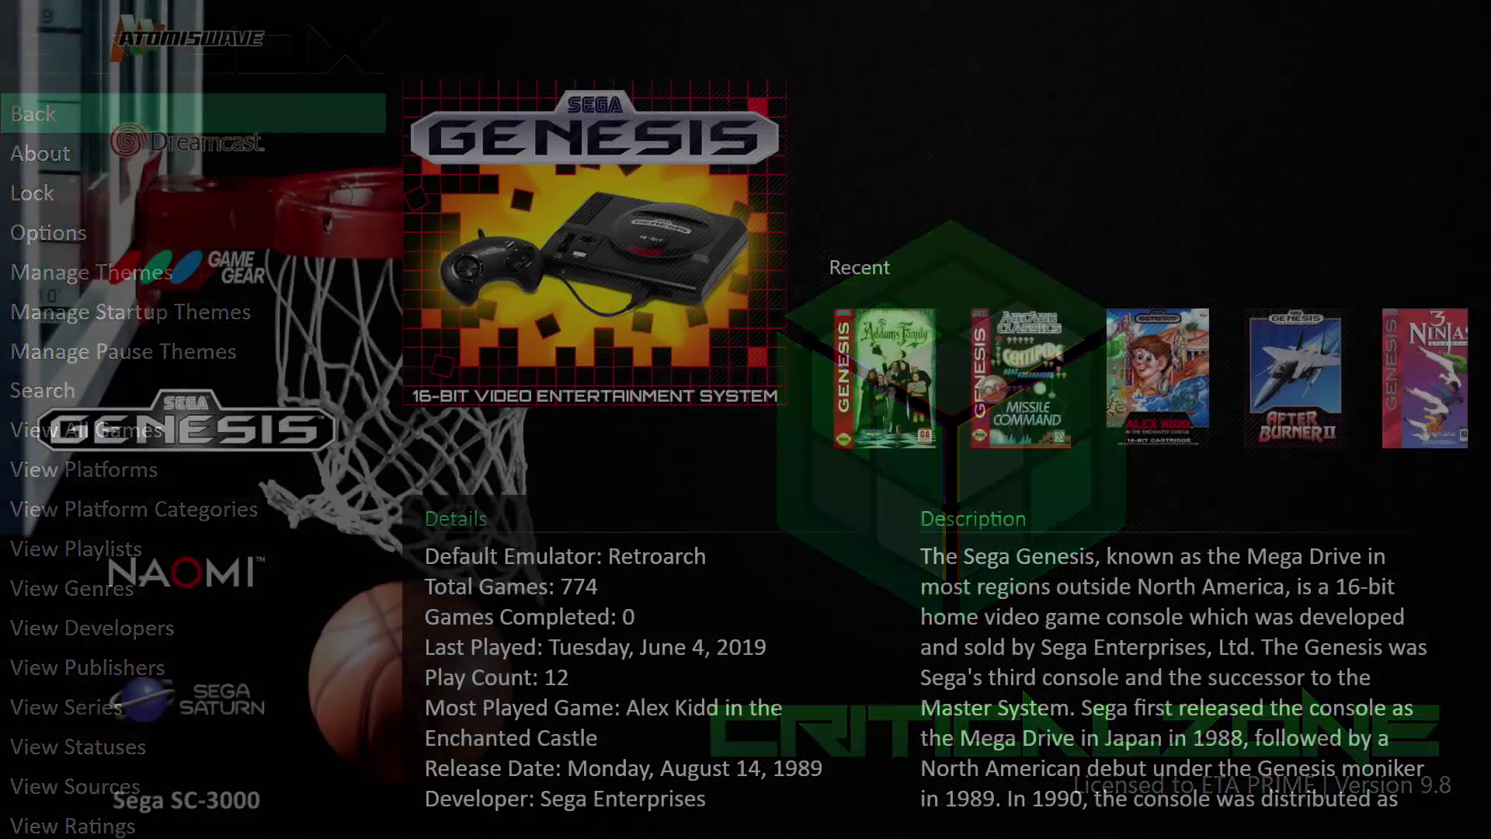
Browse the platforms in the CriticalZoneV2 theme from Sega Genesis back to MS-DOS
{"action": "key", "text": "Up"}
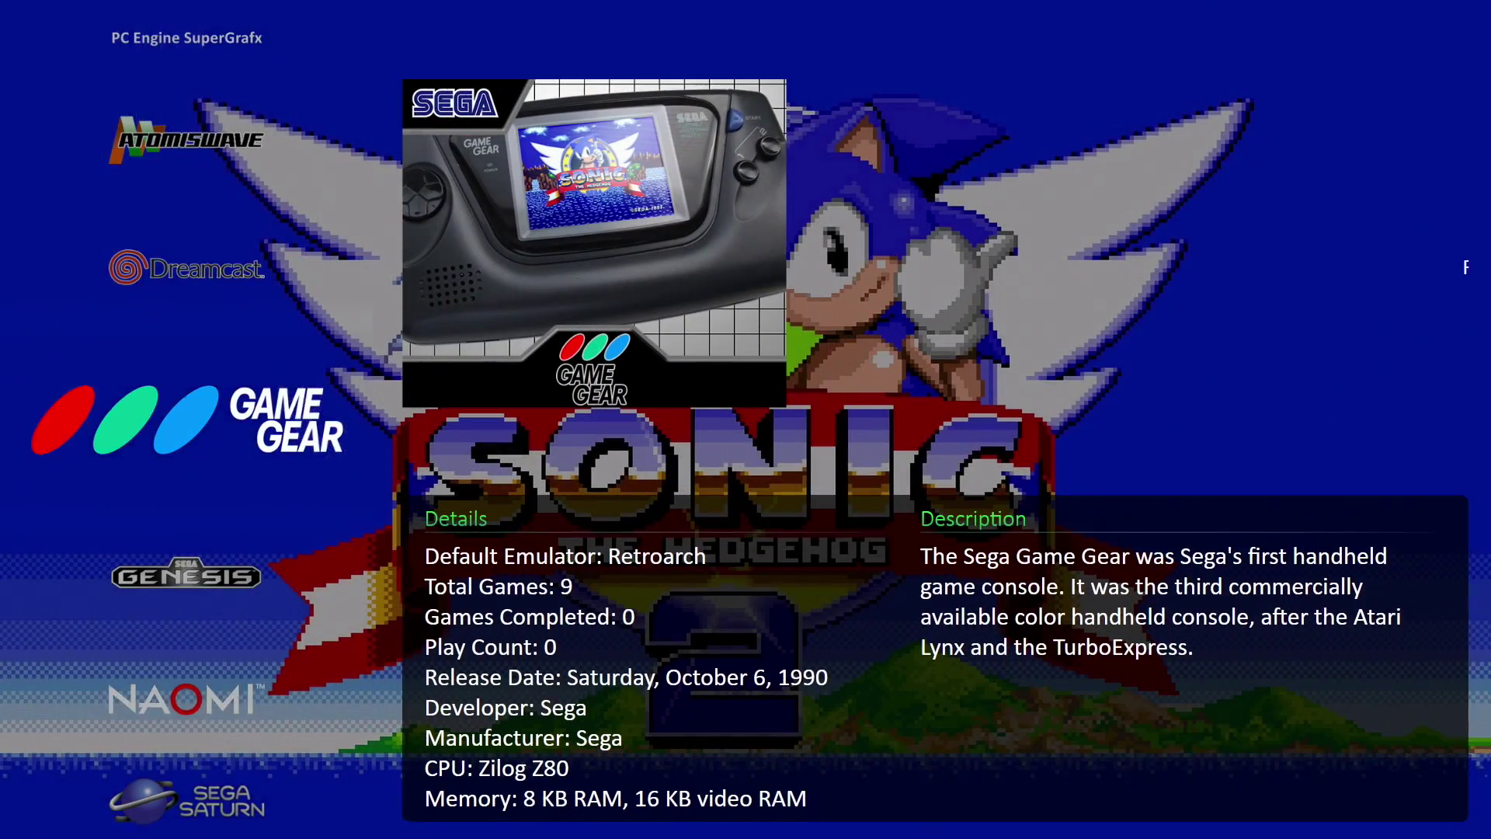
{"action": "key", "text": "Up"}
{"action": "key", "text": "Up"}
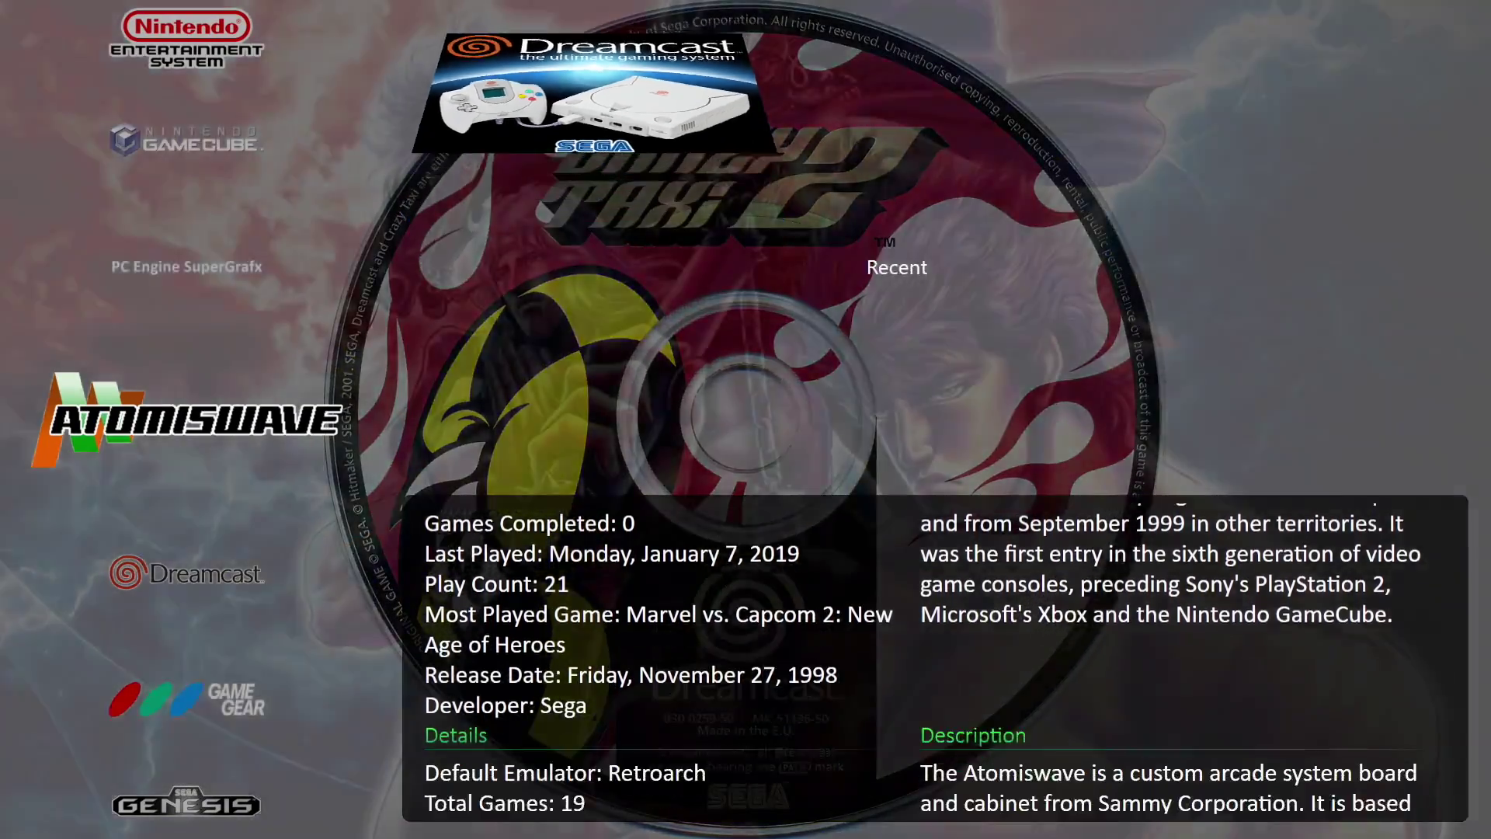
{"action": "key", "text": "Up"}
{"action": "key", "text": "Up"}
{"action": "key", "text": "Up"}
{"action": "key", "text": "Up"}
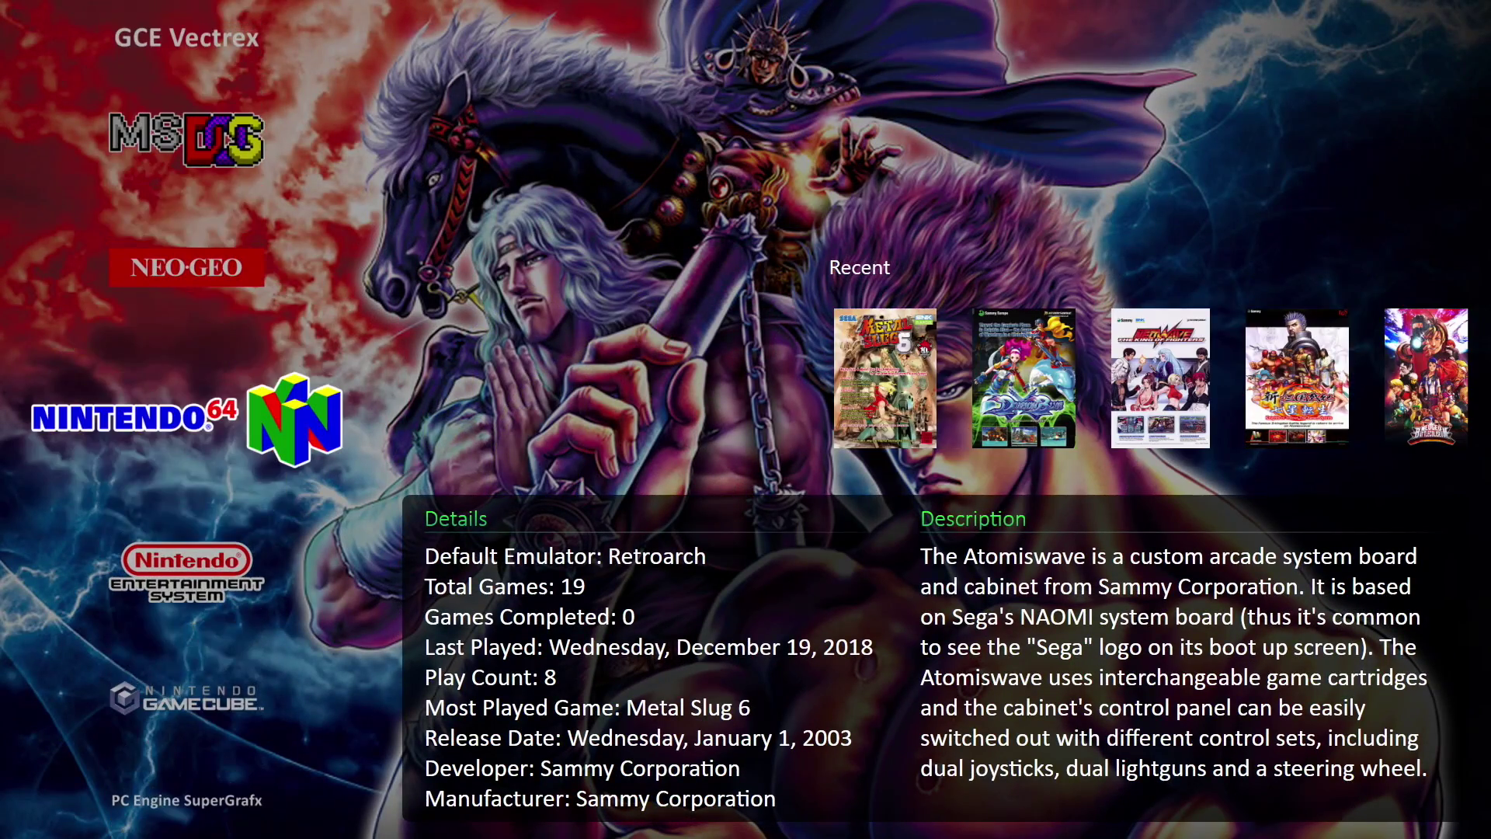
{"action": "key", "text": "Up"}
{"action": "key", "text": "Up"}
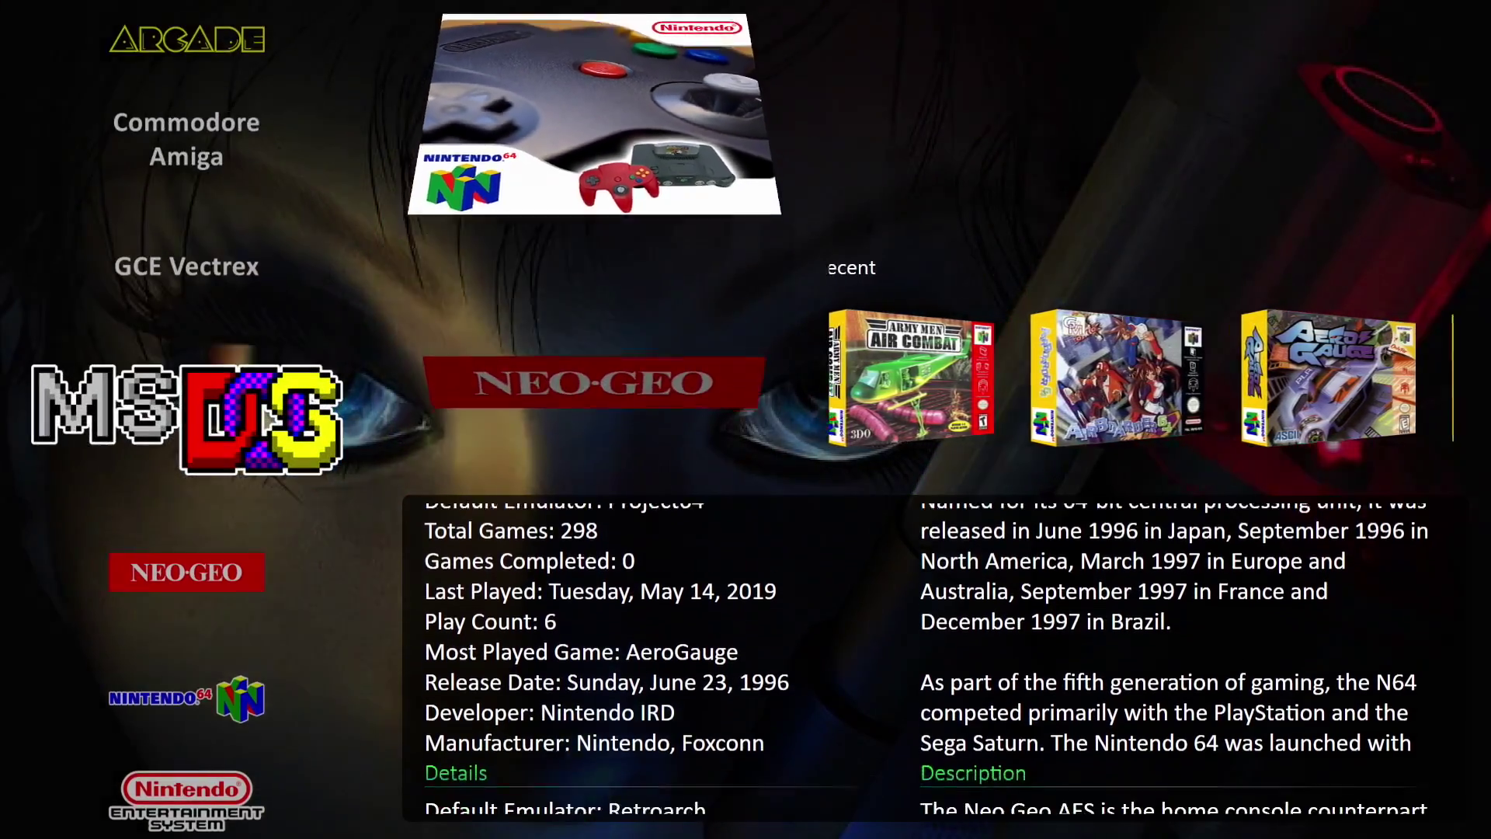
Launch Batman Returns from the Sega Genesis platform and bring up the in-game pause screen
{"action": "key", "text": "Down"}
{"action": "key", "text": "Down"}
{"action": "key", "text": "Down"}
{"action": "key", "text": "Down"}
{"action": "key", "text": "Down"}
{"action": "key", "text": "Down"}
{"action": "key", "text": "Down"}
{"action": "key", "text": "Down"}
{"action": "key", "text": "Down"}
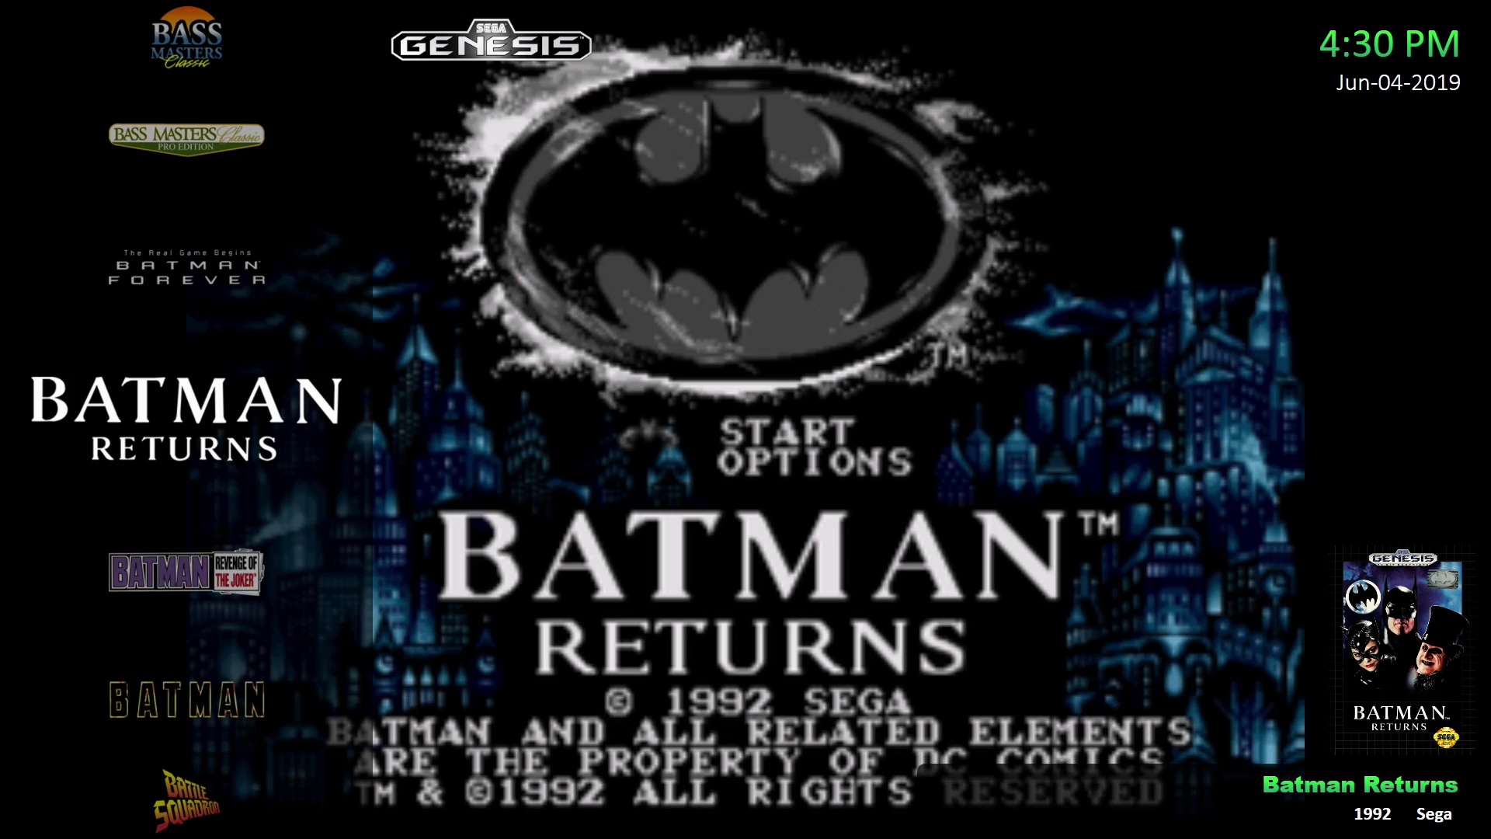
{"action": "key", "text": "Return"}
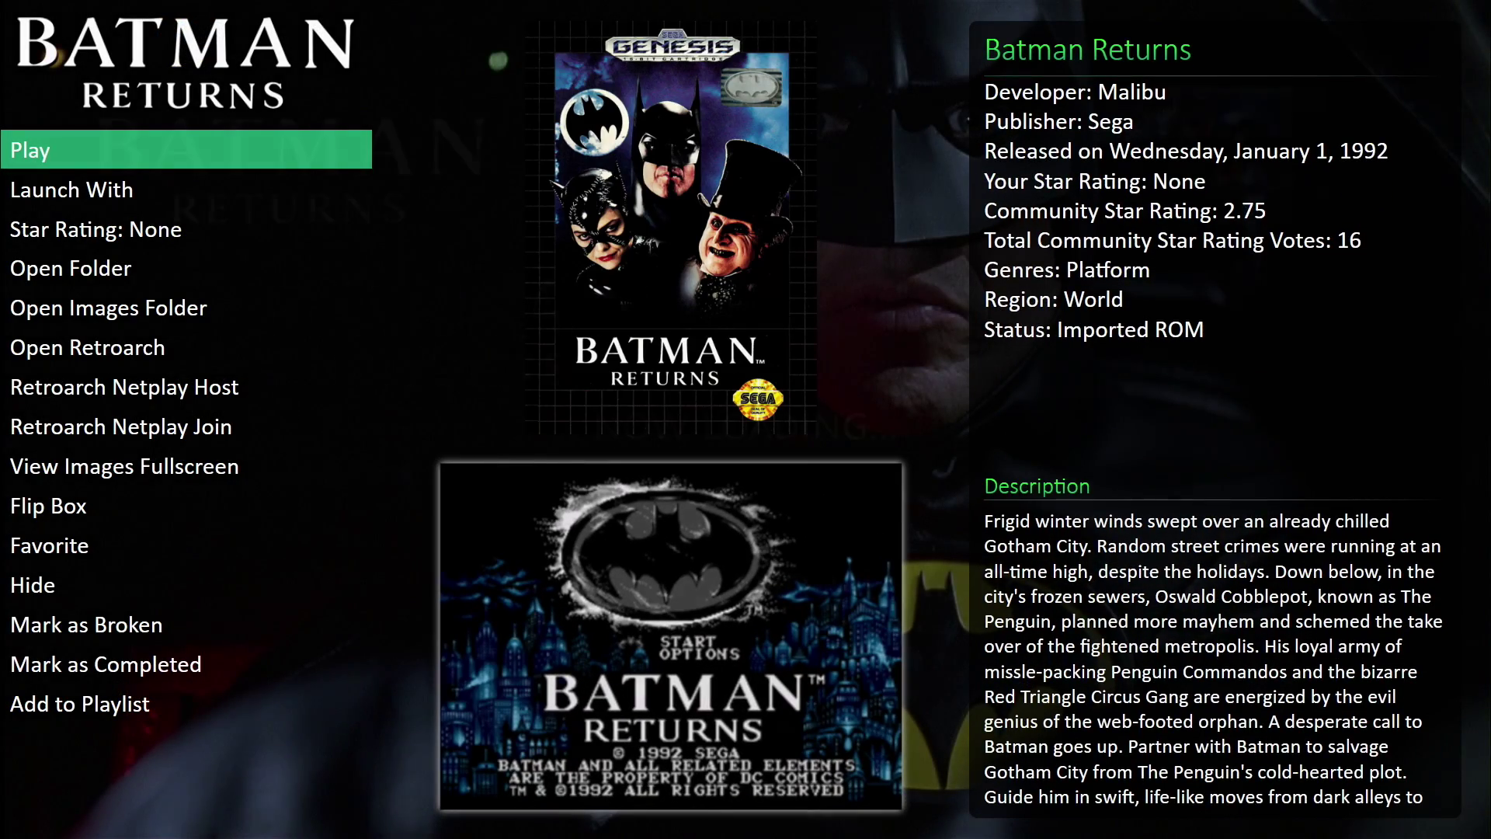
{"action": "key", "text": "Return"}
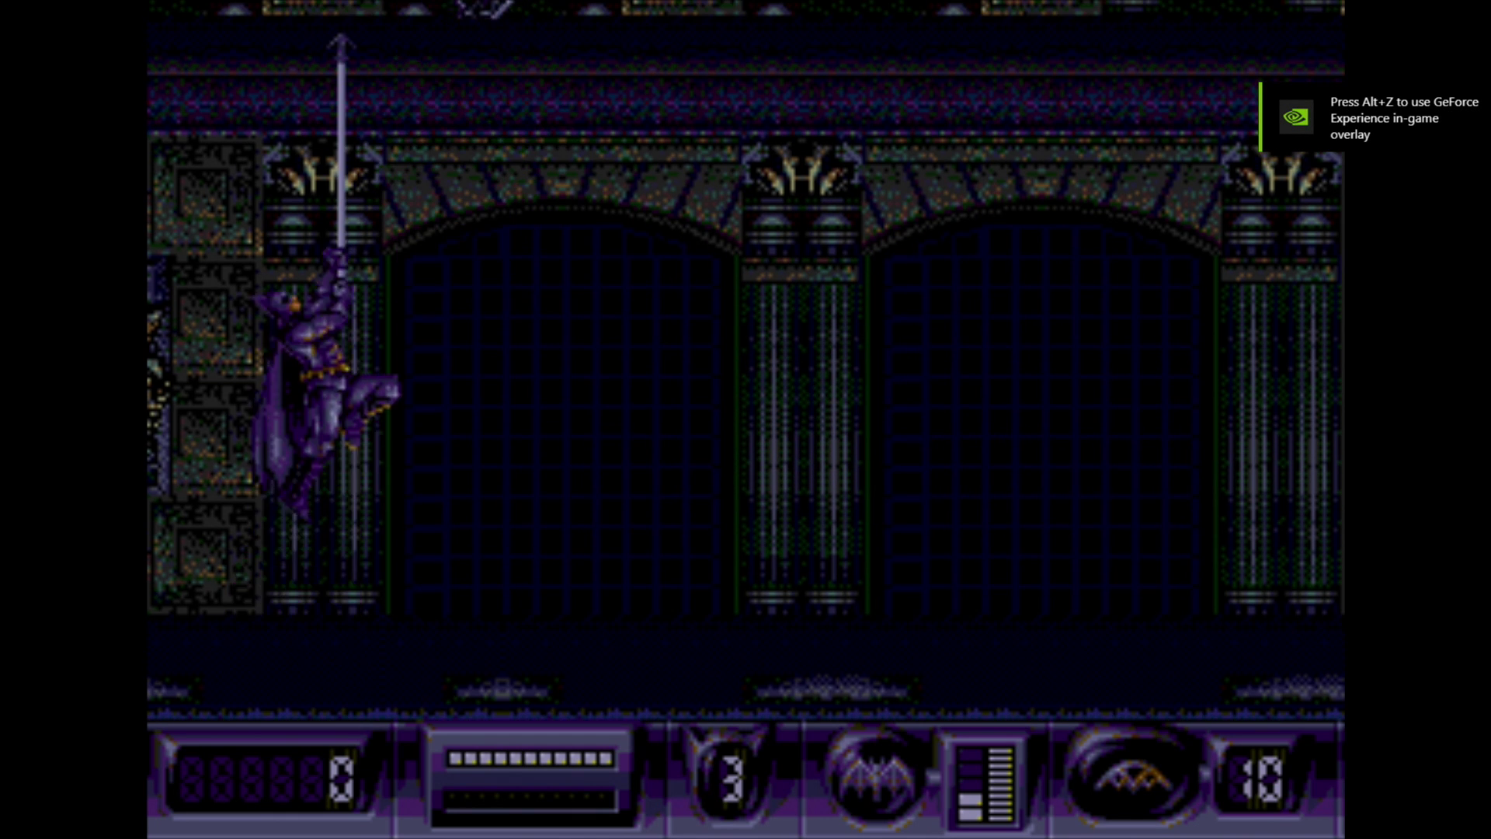
{"action": "key", "text": "Escape"}
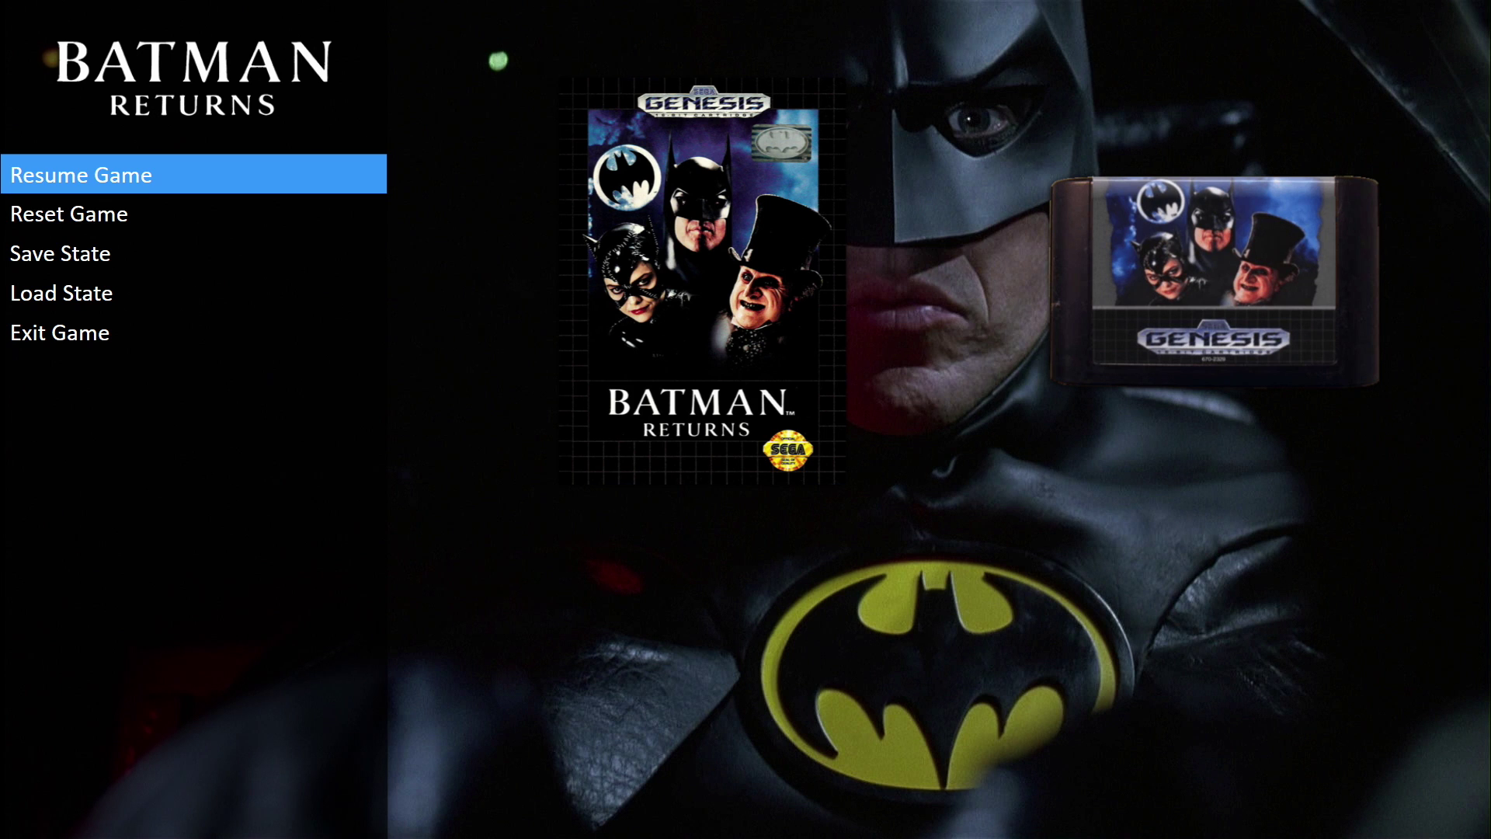
Go through the pause screen options, exit Batman Returns and leave BigBox for the desktop
{"action": "key", "text": "Down"}
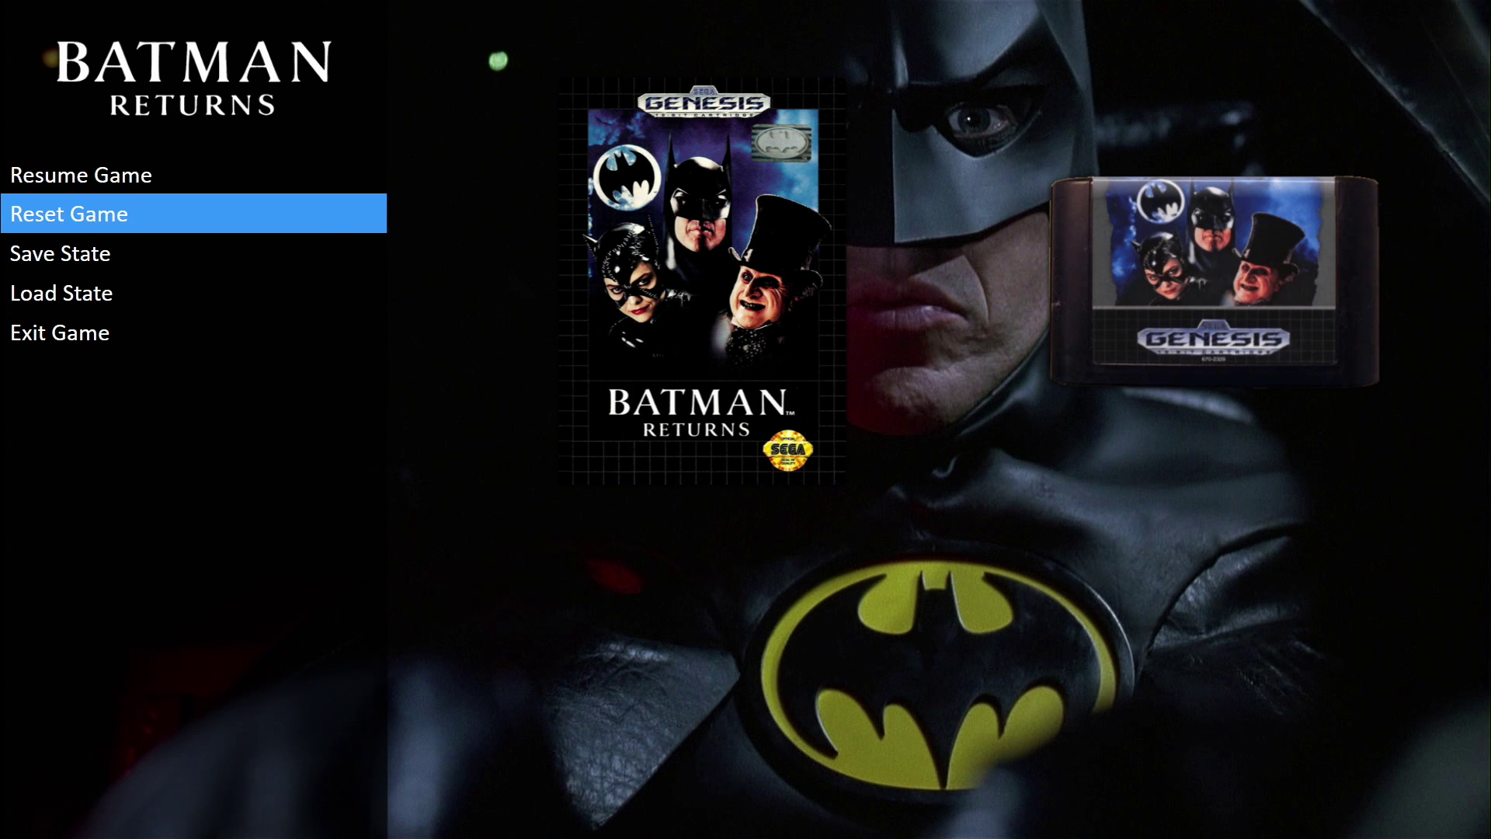
{"action": "key", "text": "Down"}
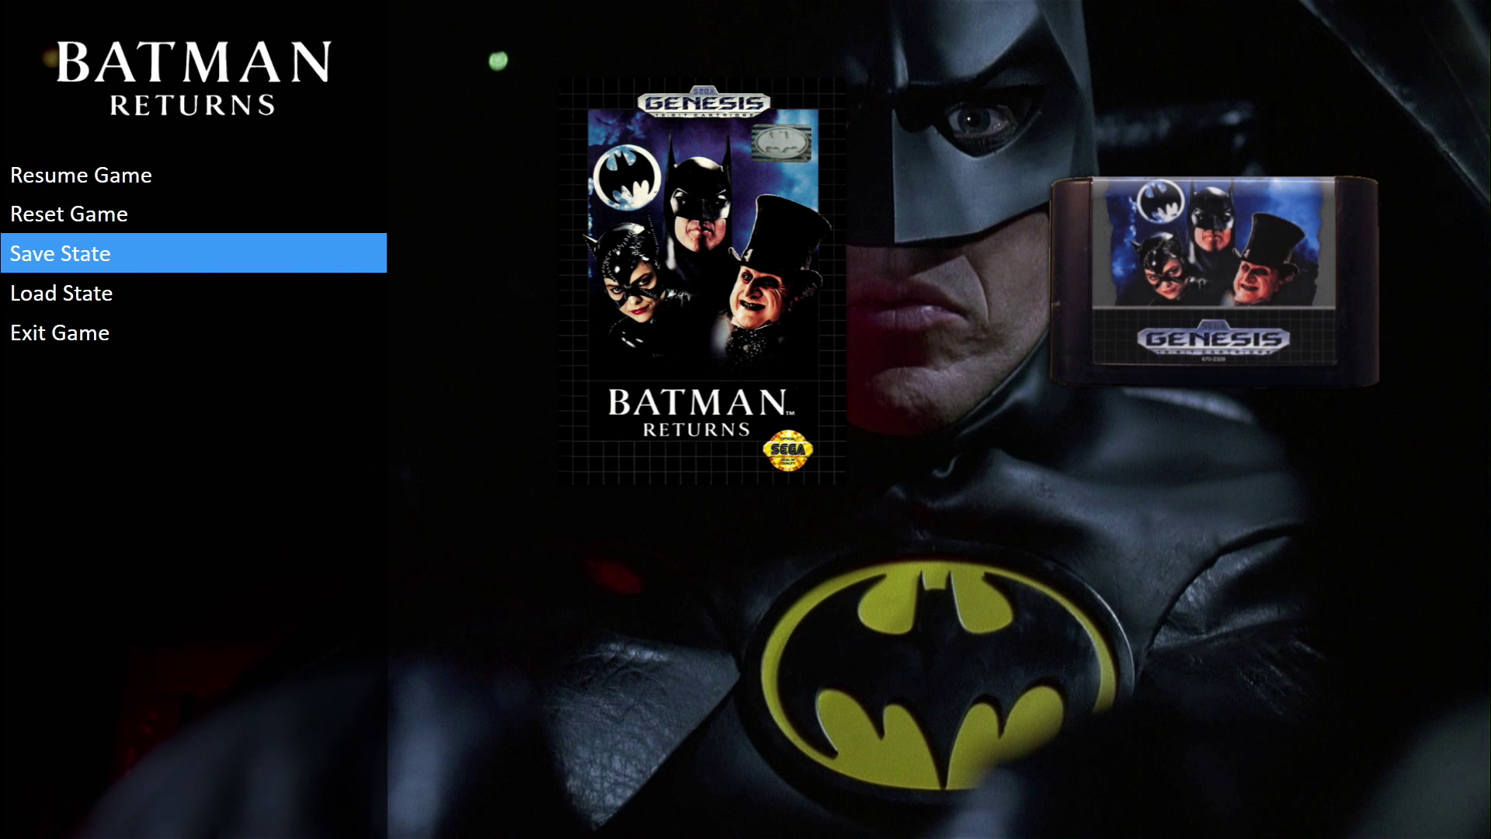
{"action": "key", "text": "Down"}
{"action": "key", "text": "Down"}
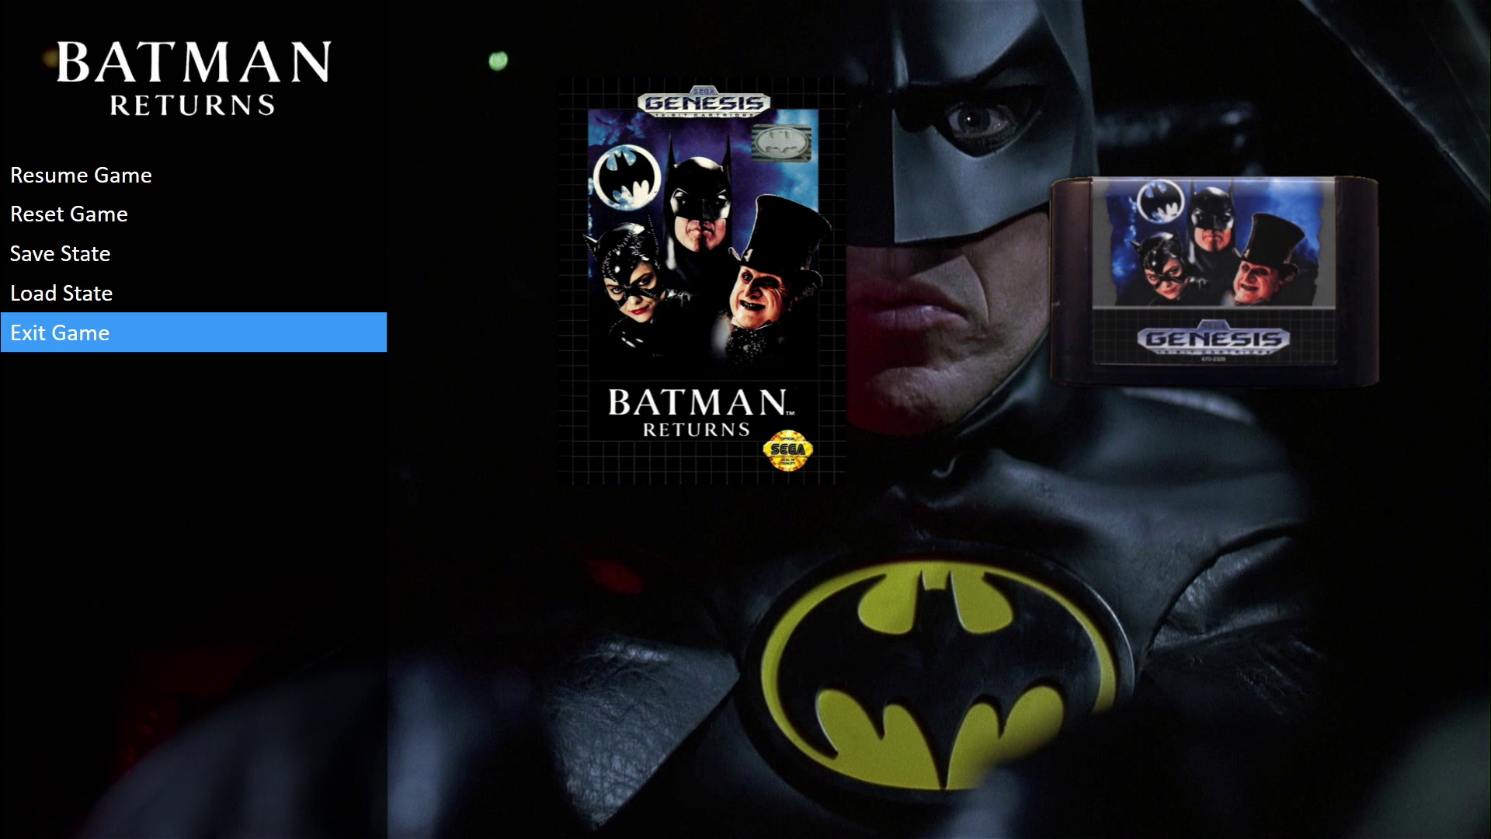
{"action": "key", "text": "Down"}
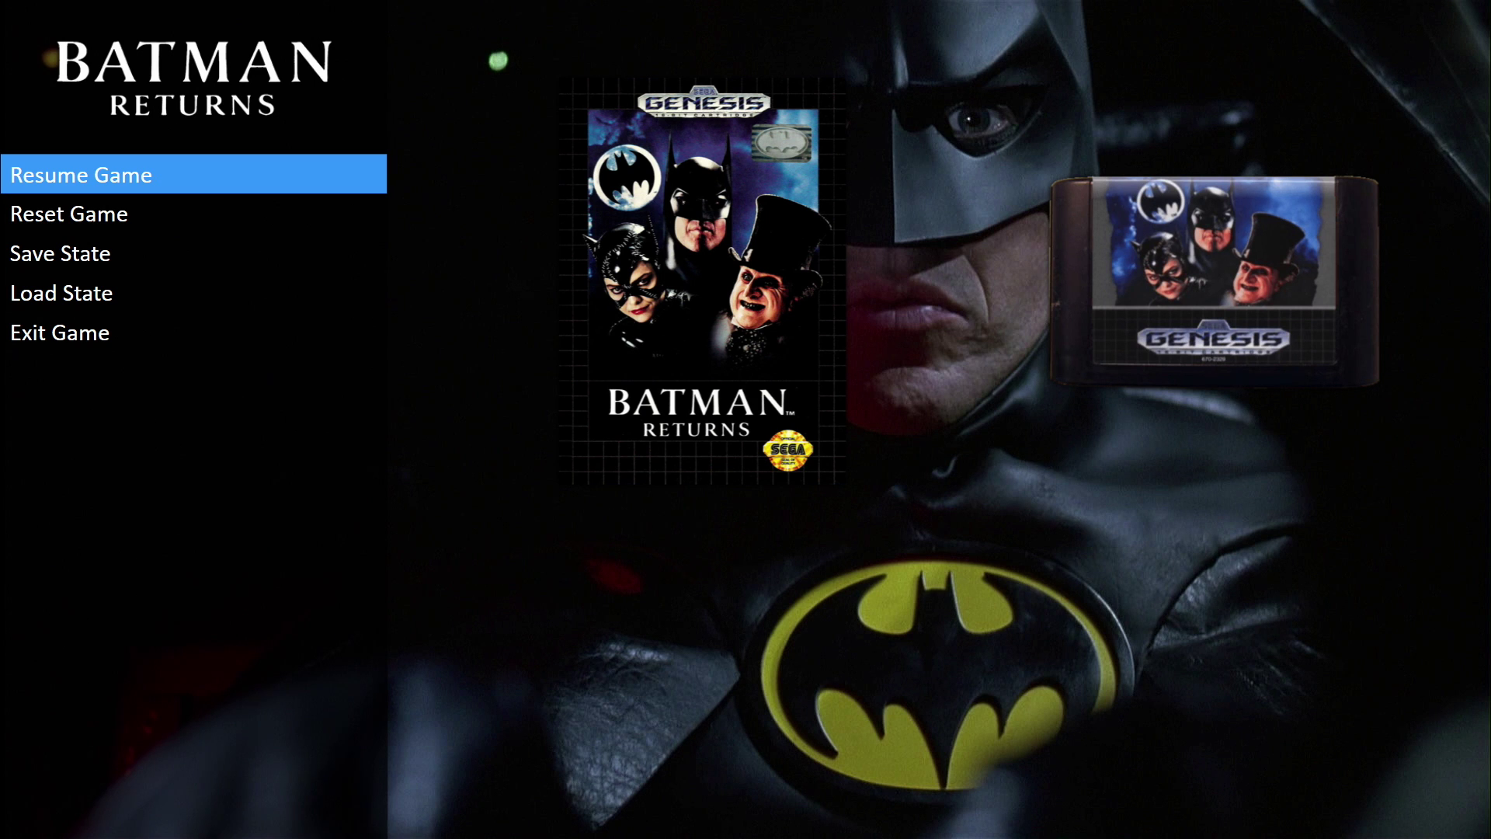
{"action": "key", "text": "Down"}
{"action": "key", "text": "Down"}
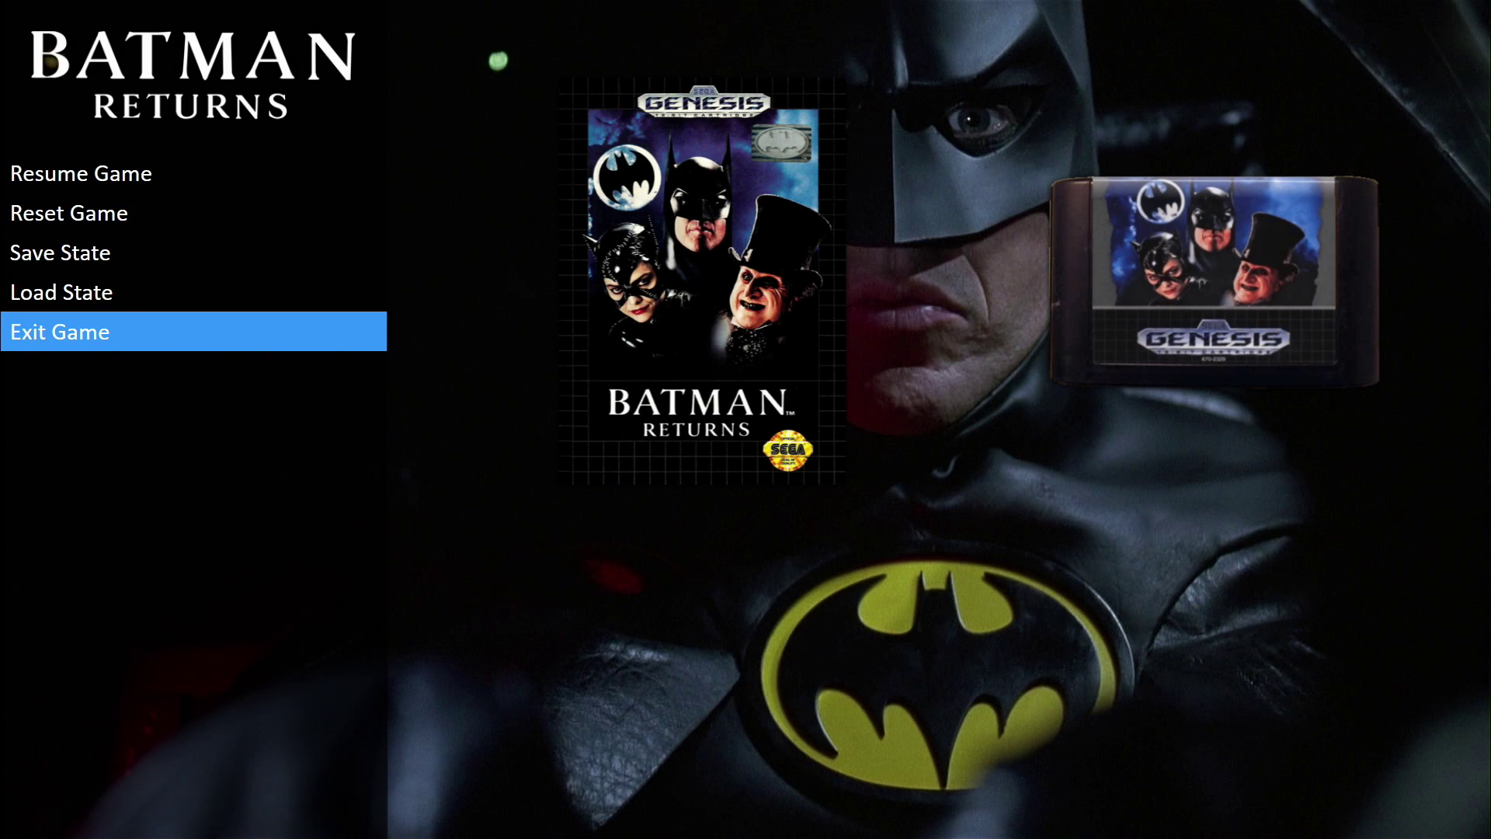
{"action": "key", "text": "Return"}
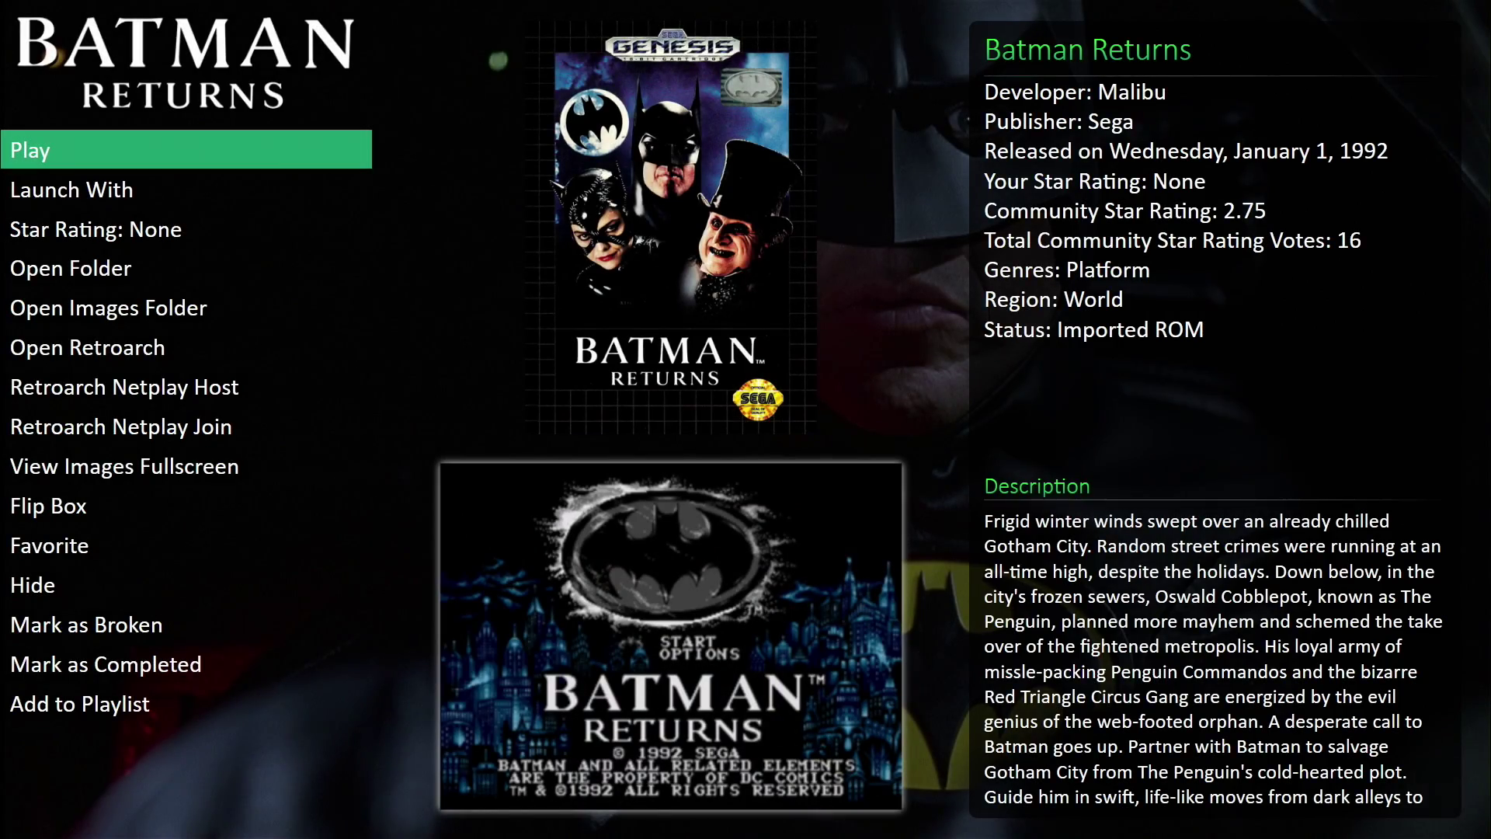
{"action": "key", "text": "Escape"}
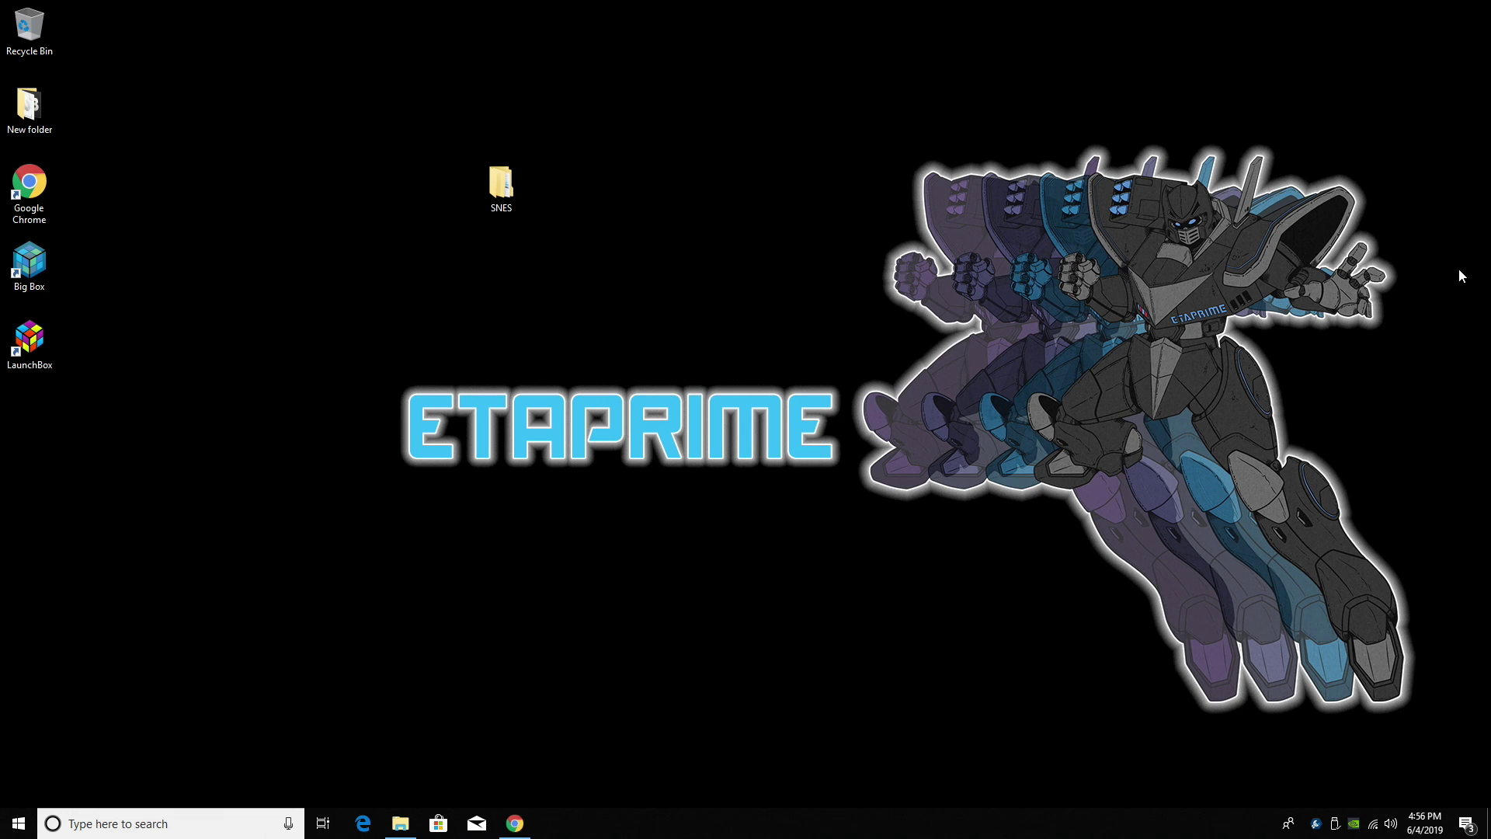
Look through the zipped ROMs in the SNES folder on the desktop, and close the folder
{"action": "double_click", "coordinate": [502, 199]}
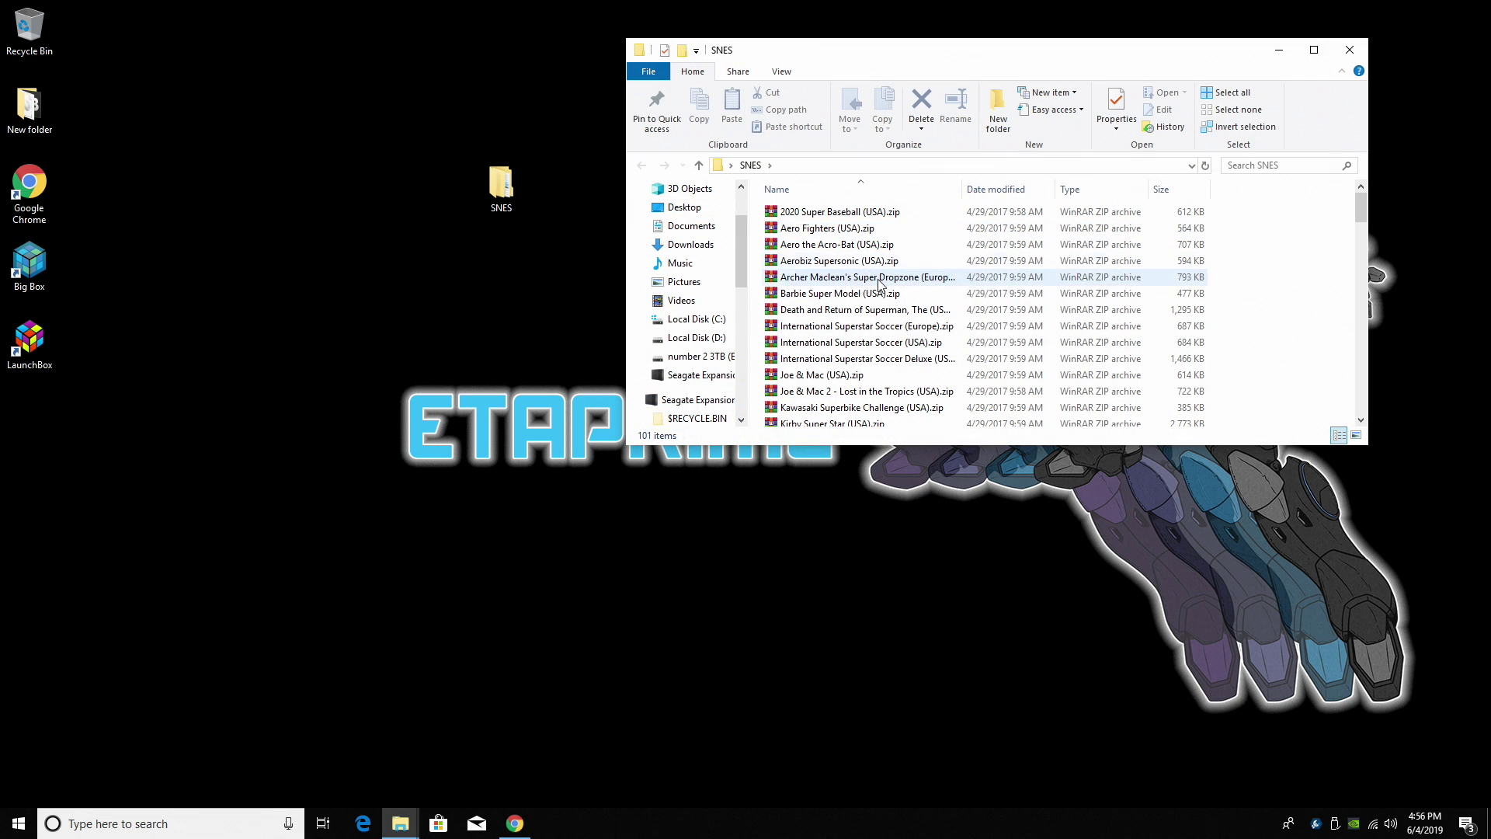
{"action": "scroll", "coordinate": [885, 313], "scroll_direction": "down", "scroll_amount": 9}
{"action": "scroll", "coordinate": [885, 313], "scroll_direction": "up", "scroll_amount": 4}
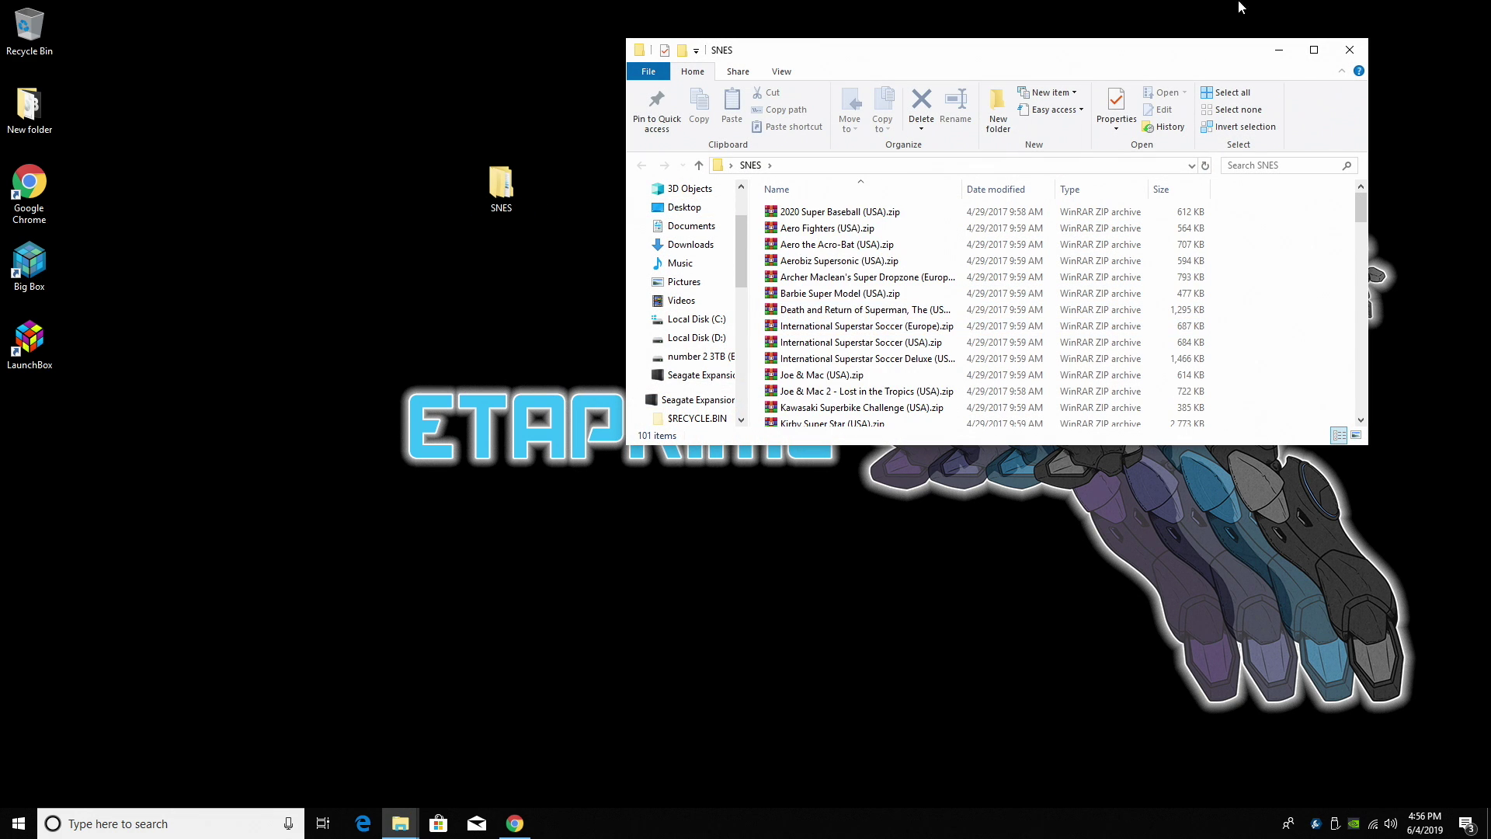
{"action": "left_click", "coordinate": [1350, 48]}
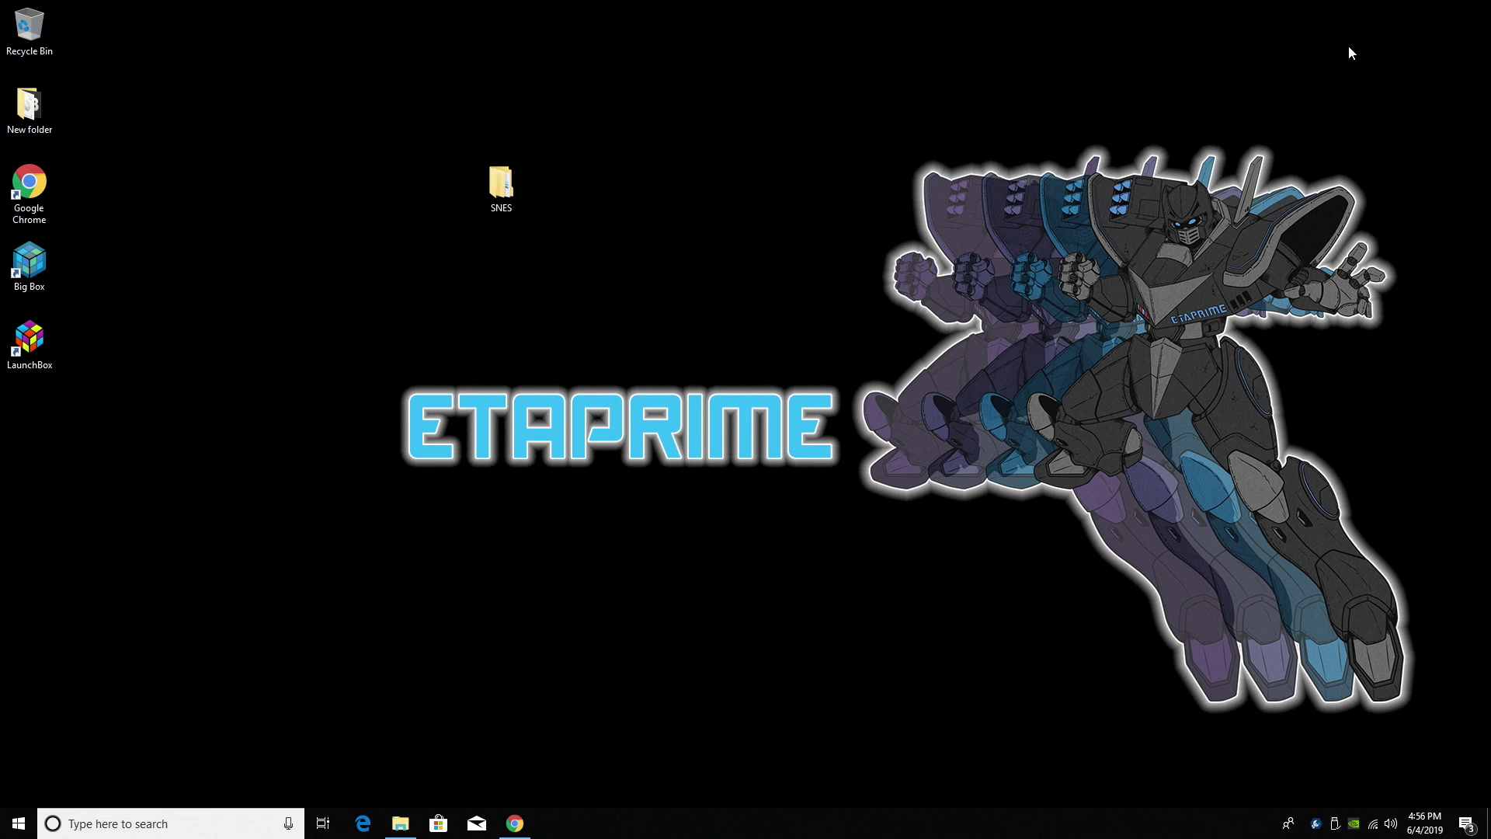
Launch LaunchBox from the desktop, dismiss its welcome window and maximize the main window
{"action": "left_click", "coordinate": [515, 823]}
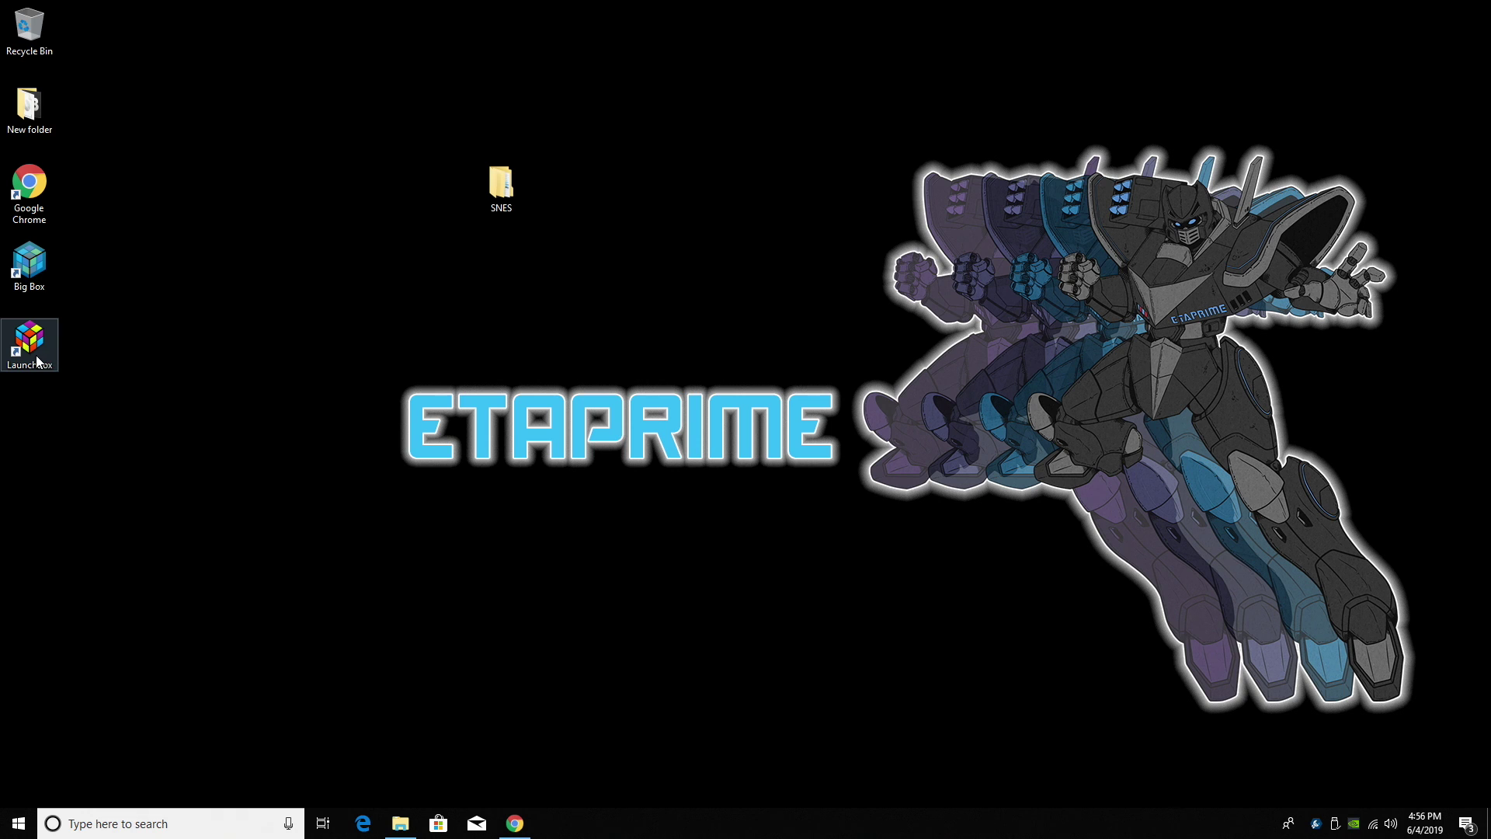
{"action": "double_click", "coordinate": [36, 361]}
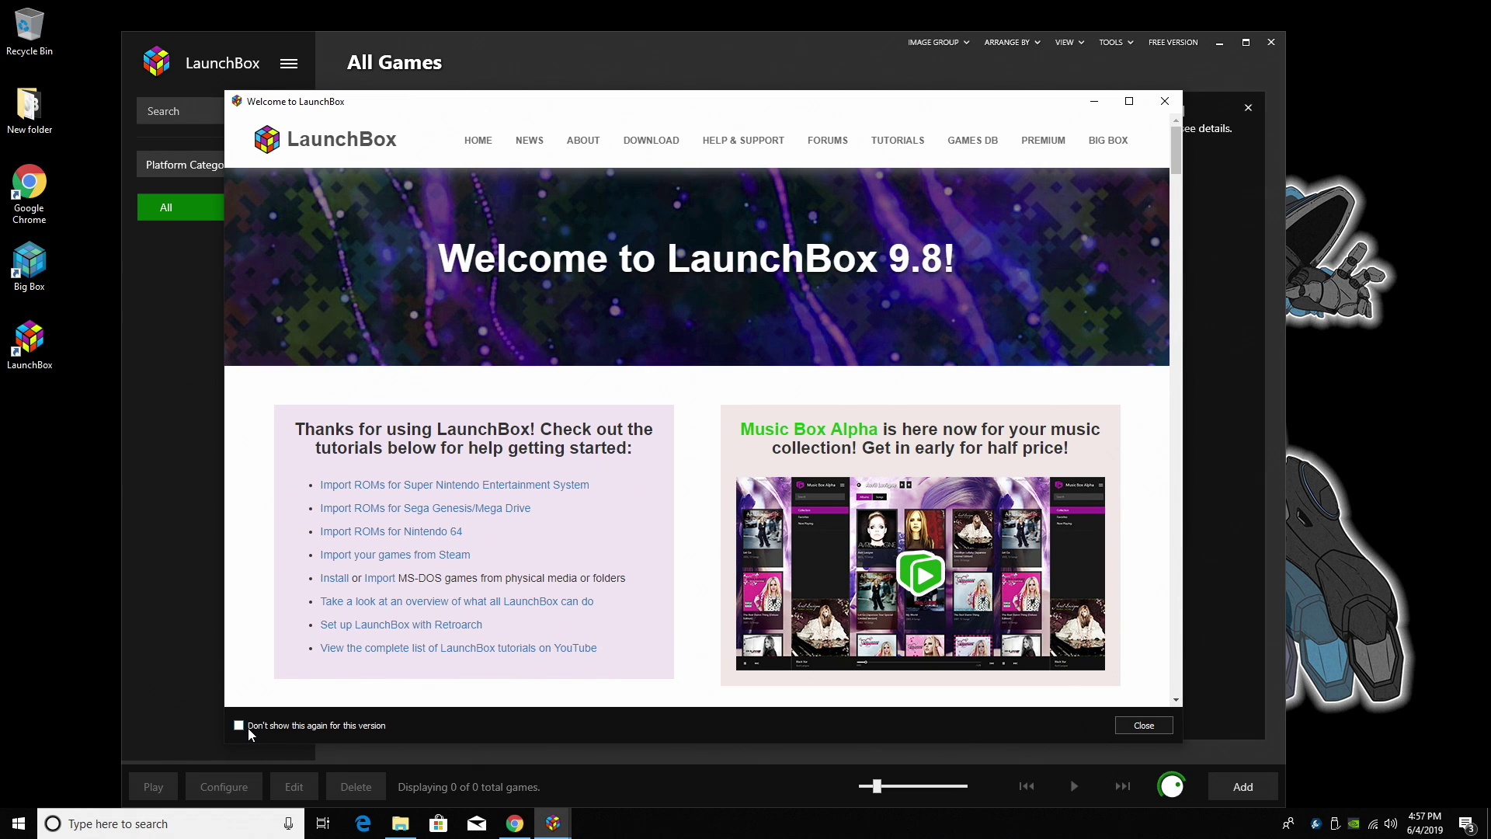
{"action": "scroll", "coordinate": [692, 450], "scroll_direction": "down", "scroll_amount": 2}
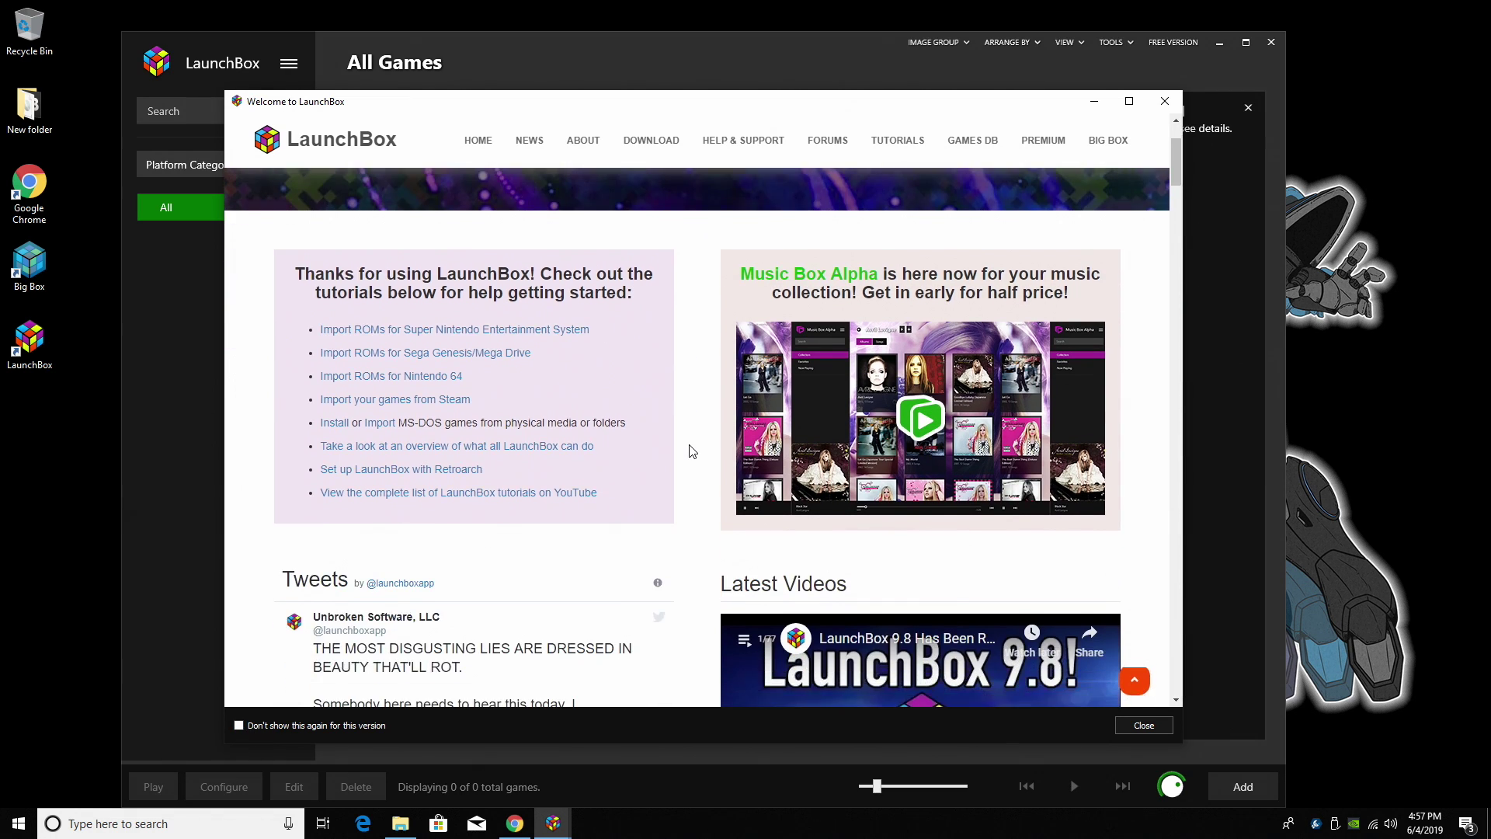
{"action": "scroll", "coordinate": [695, 388], "scroll_direction": "up", "scroll_amount": 2}
{"action": "scroll", "coordinate": [719, 376], "scroll_direction": "down", "scroll_amount": 1}
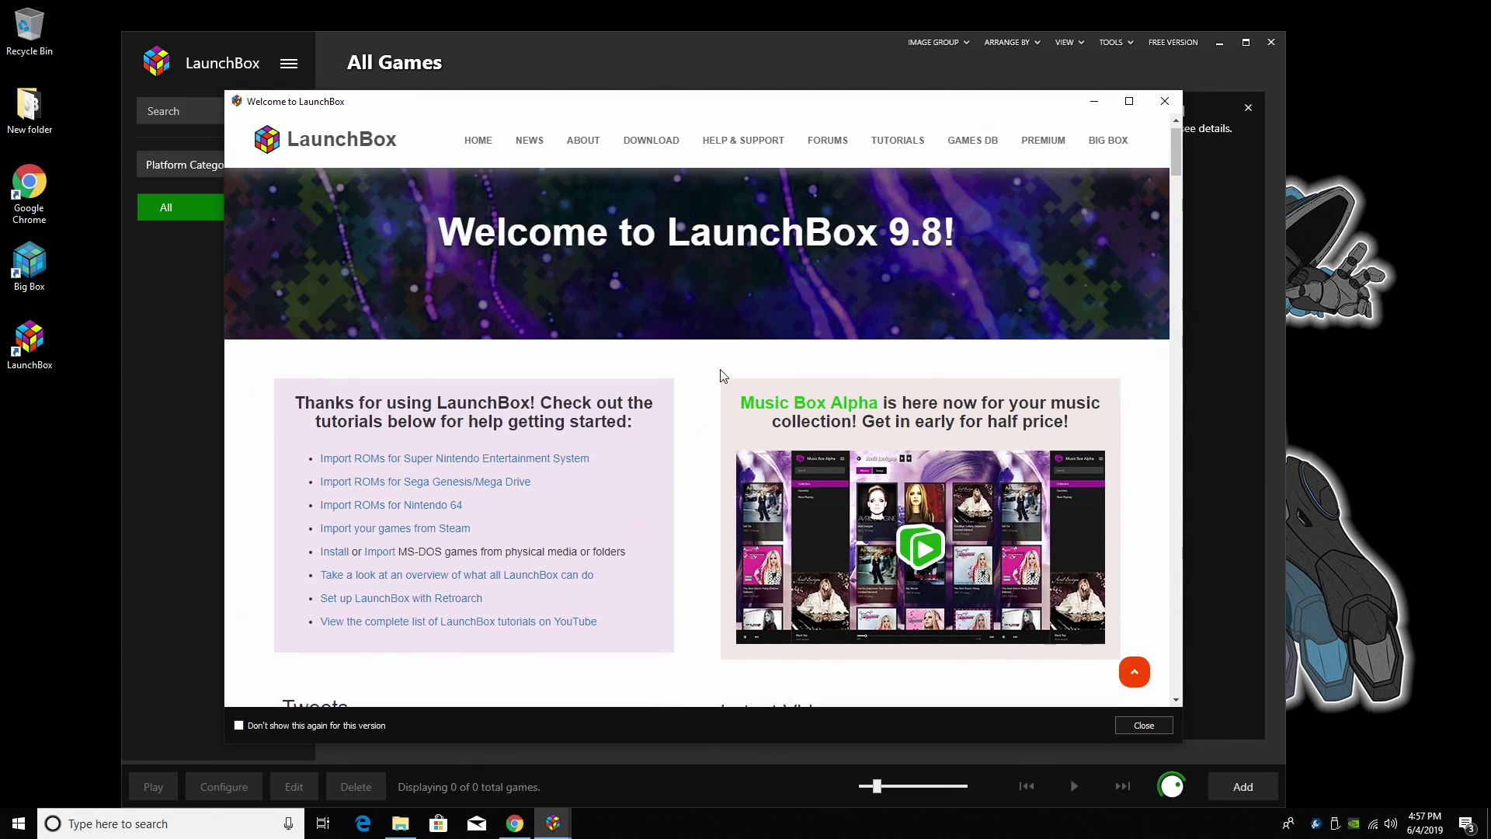
{"action": "scroll", "coordinate": [705, 298], "scroll_direction": "up", "scroll_amount": 1}
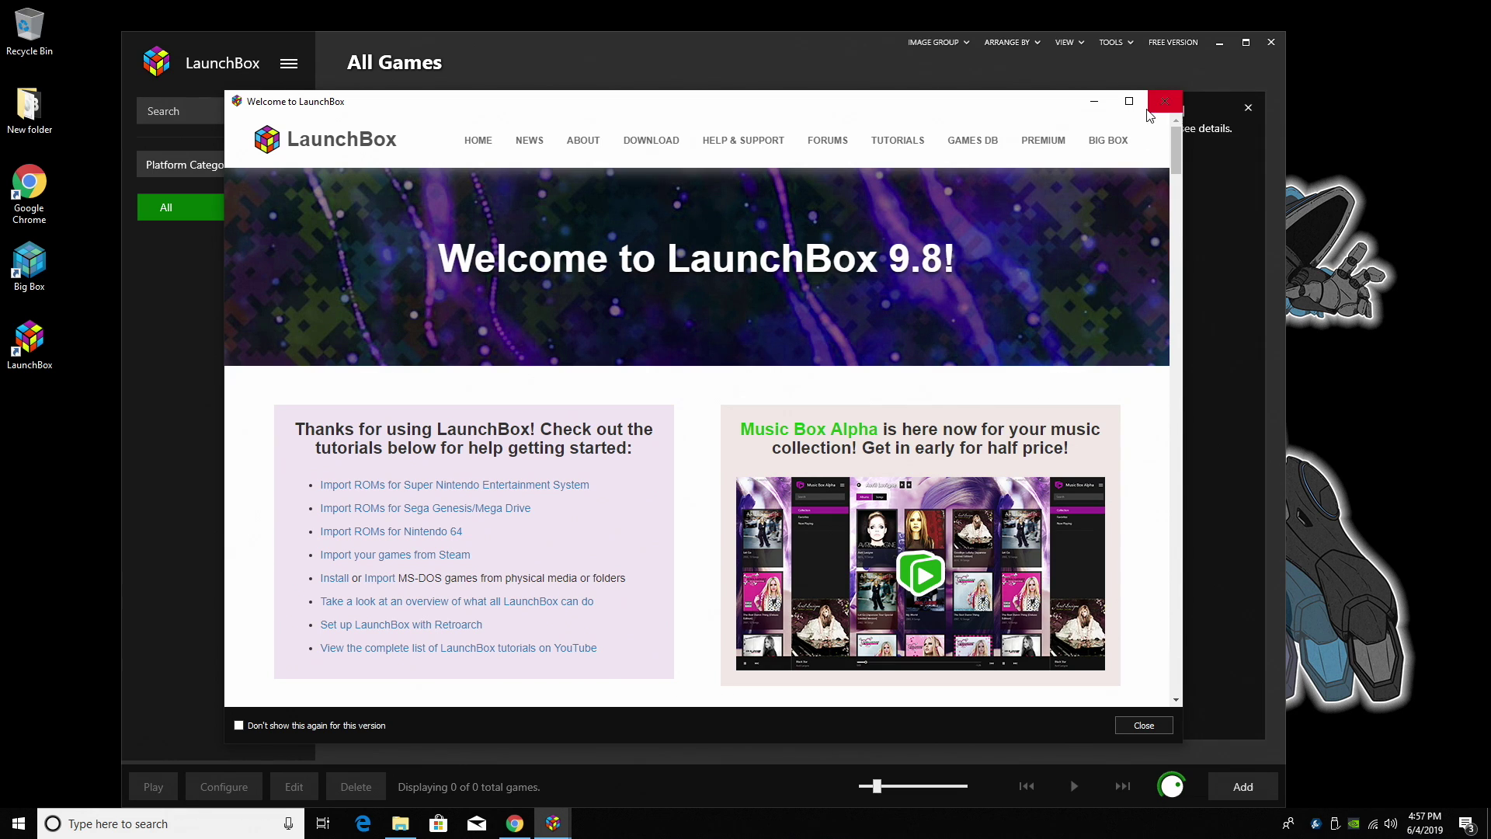
{"action": "left_click", "coordinate": [1165, 101]}
{"action": "left_click", "coordinate": [977, 167]}
{"action": "left_click", "coordinate": [1245, 42]}
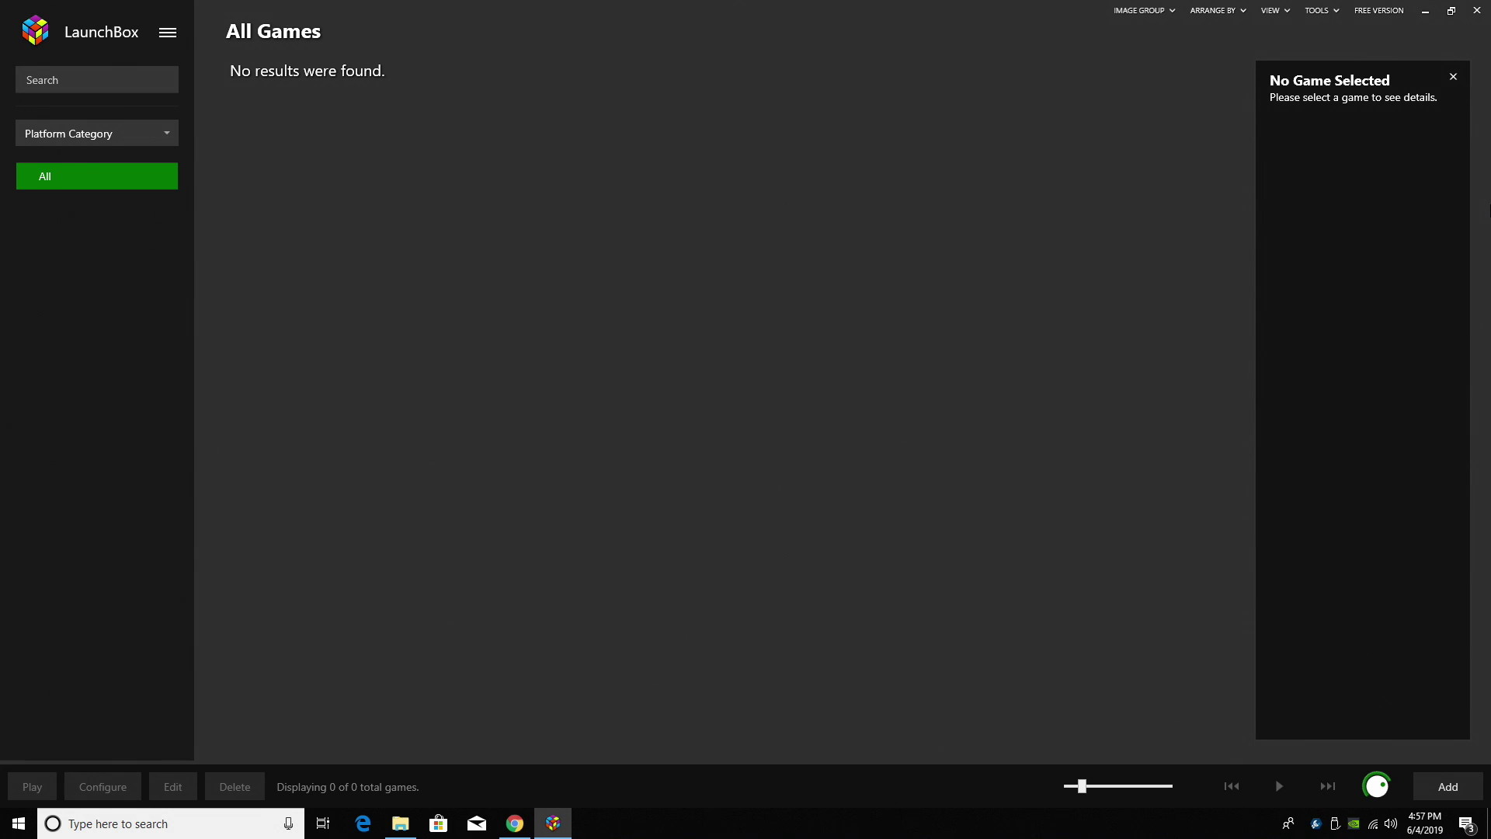
Start adding a new emulator in the emulator manager and choose Snes9x as its name
{"action": "left_click", "coordinate": [169, 33]}
{"action": "mouse_move", "coordinate": [235, 111]}
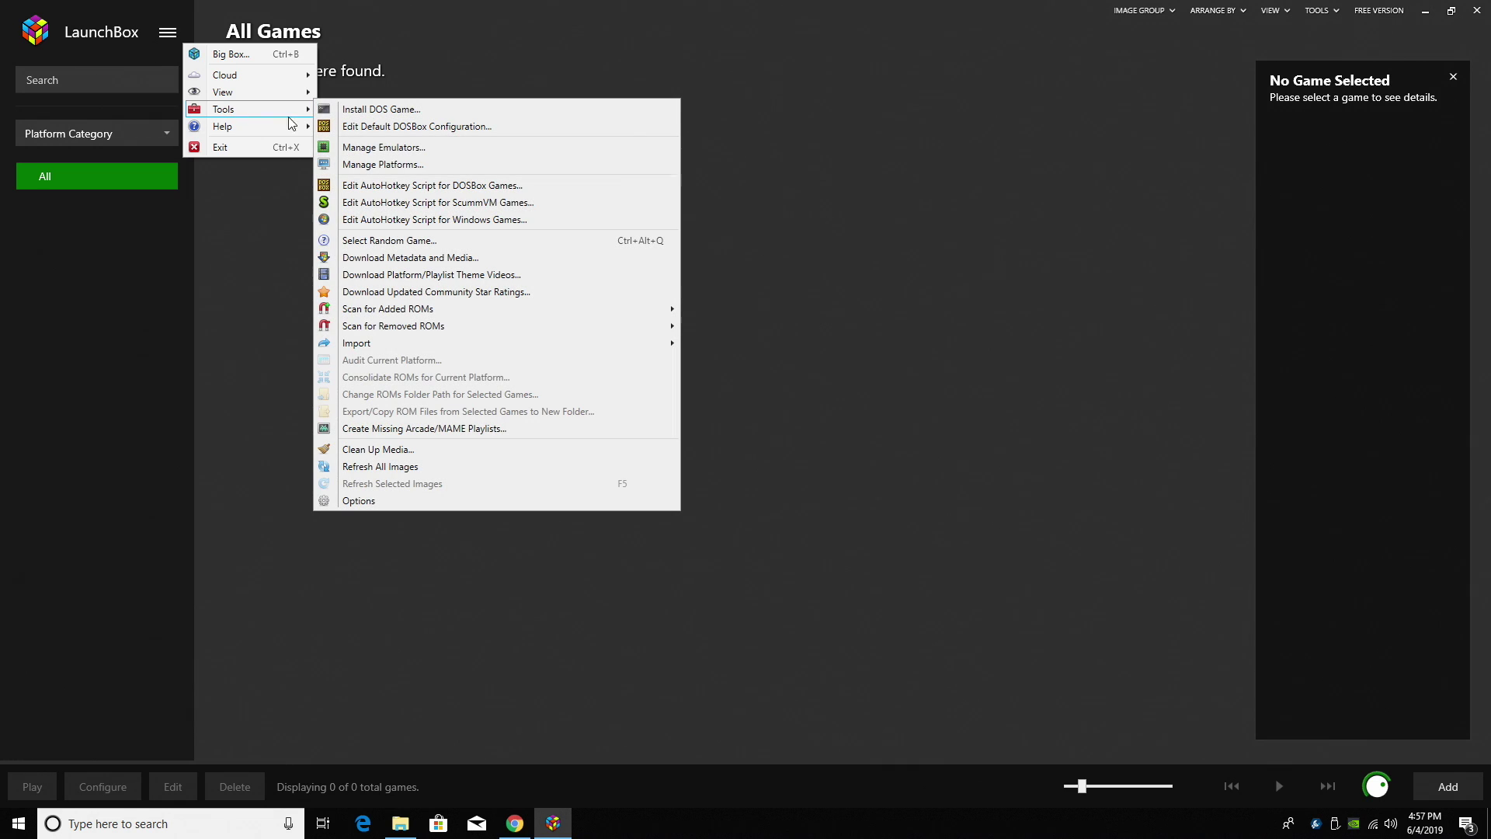
{"action": "left_click", "coordinate": [384, 146]}
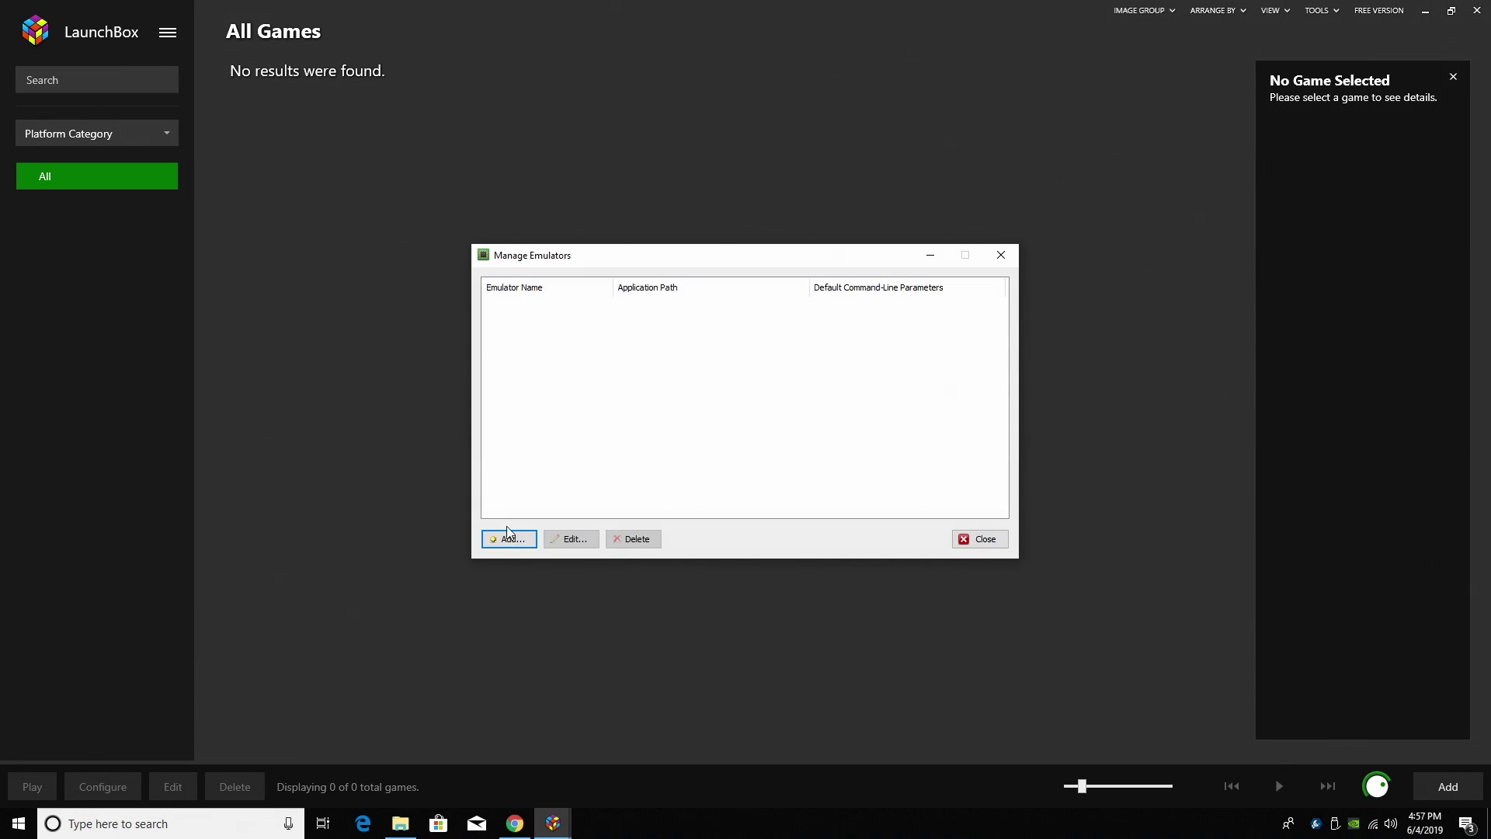
{"action": "left_click", "coordinate": [509, 539]}
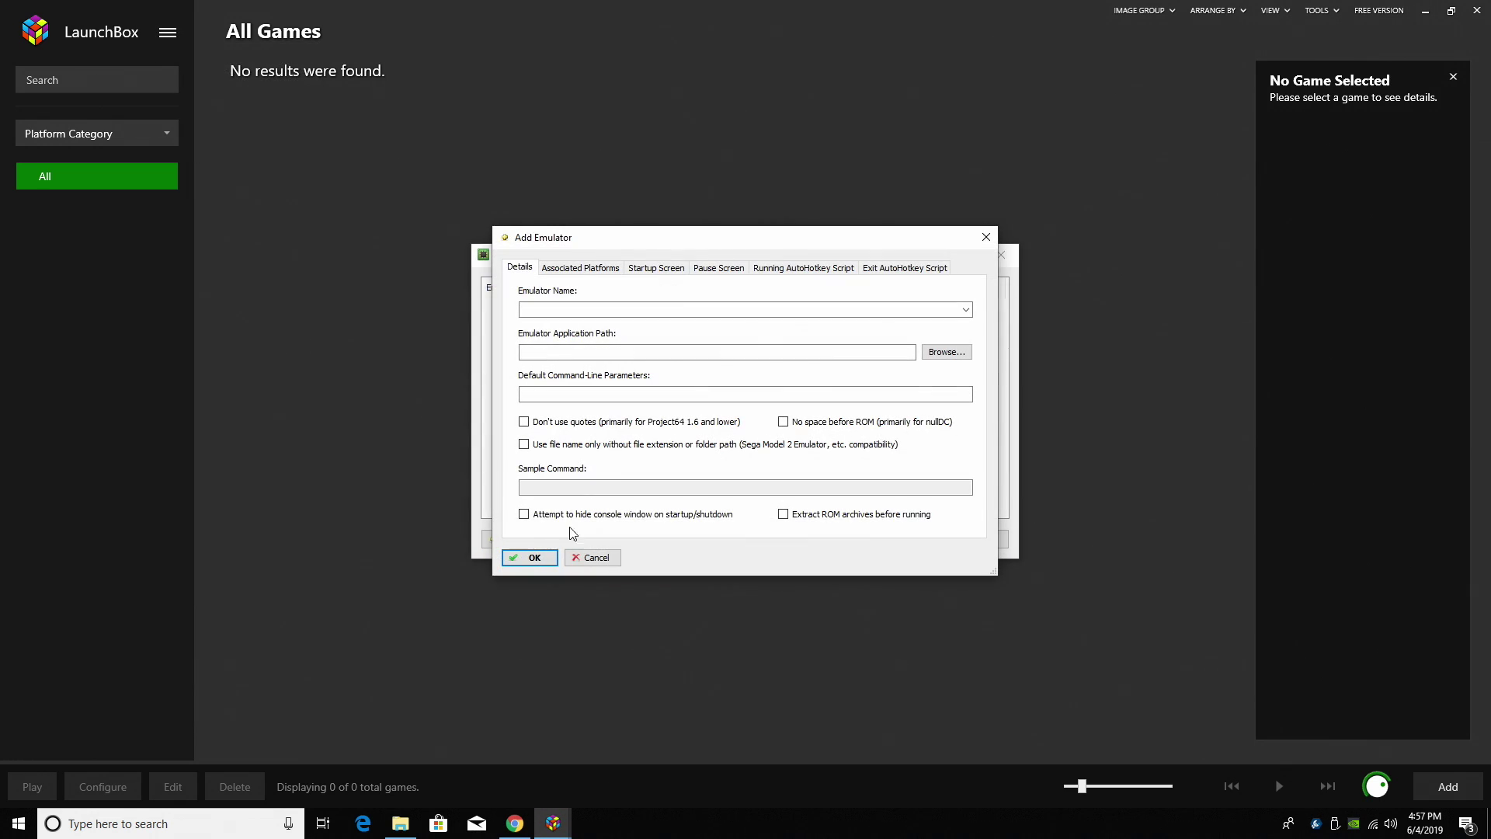
{"action": "left_click", "coordinate": [965, 310]}
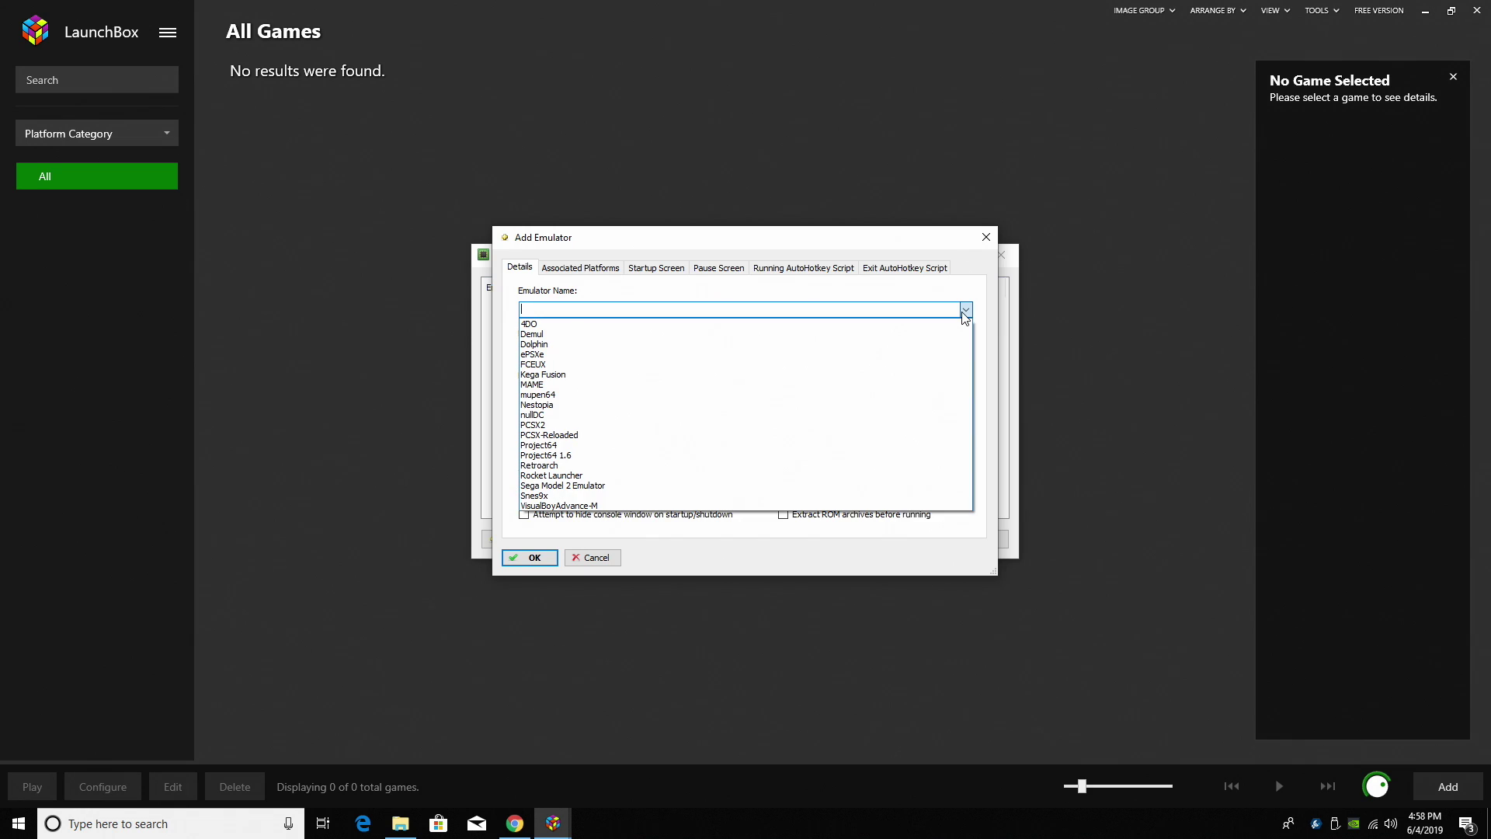
{"action": "left_click", "coordinate": [535, 495]}
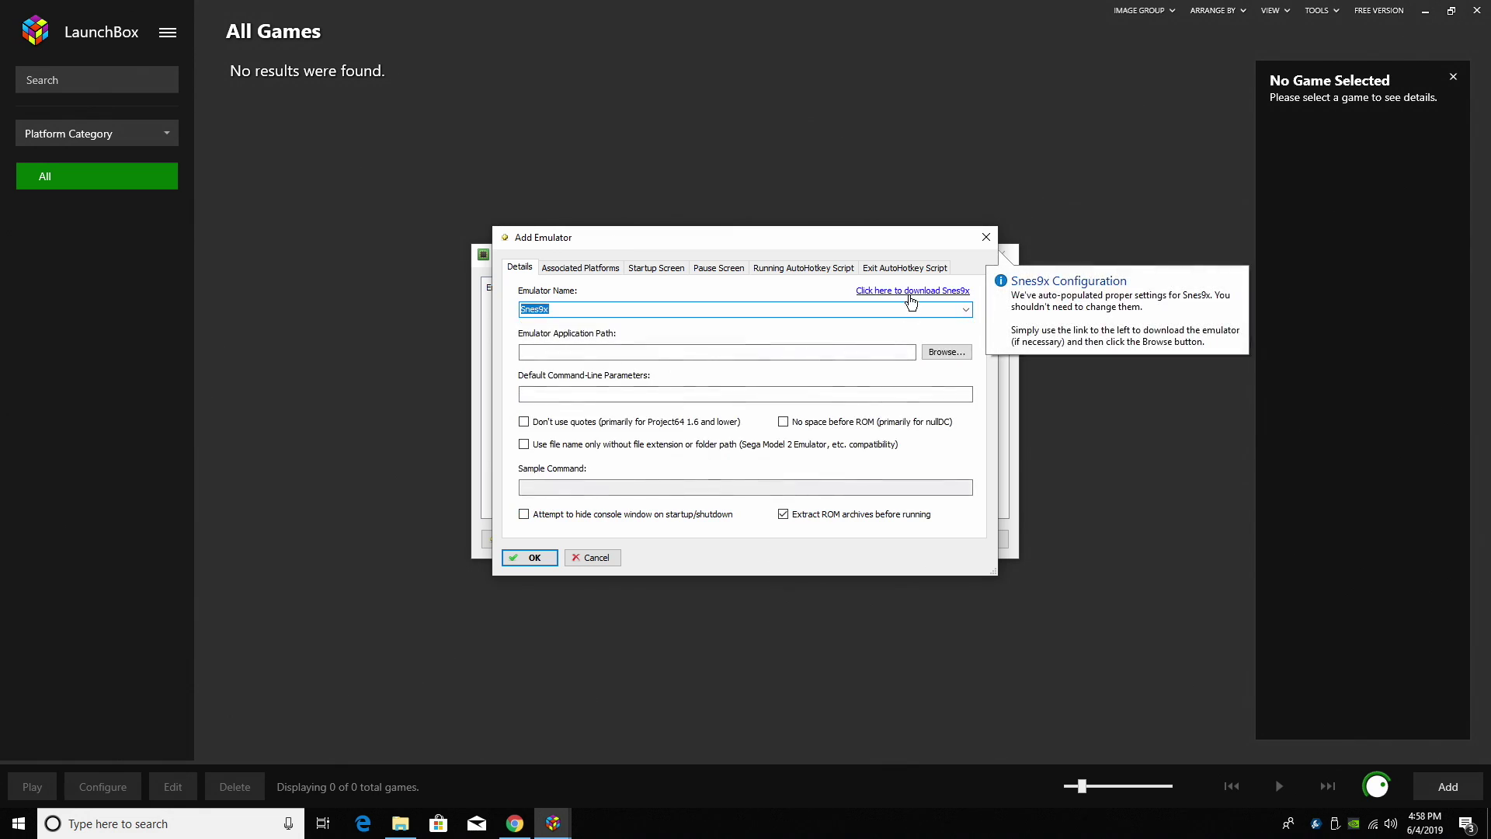
Follow the emulator's download link to the Snes9x site and download the 64-bit Windows build of Snes9x 1.60 from the emulator-zone.com mirror
{"action": "left_click", "coordinate": [901, 290]}
{"action": "left_click", "coordinate": [1437, 13]}
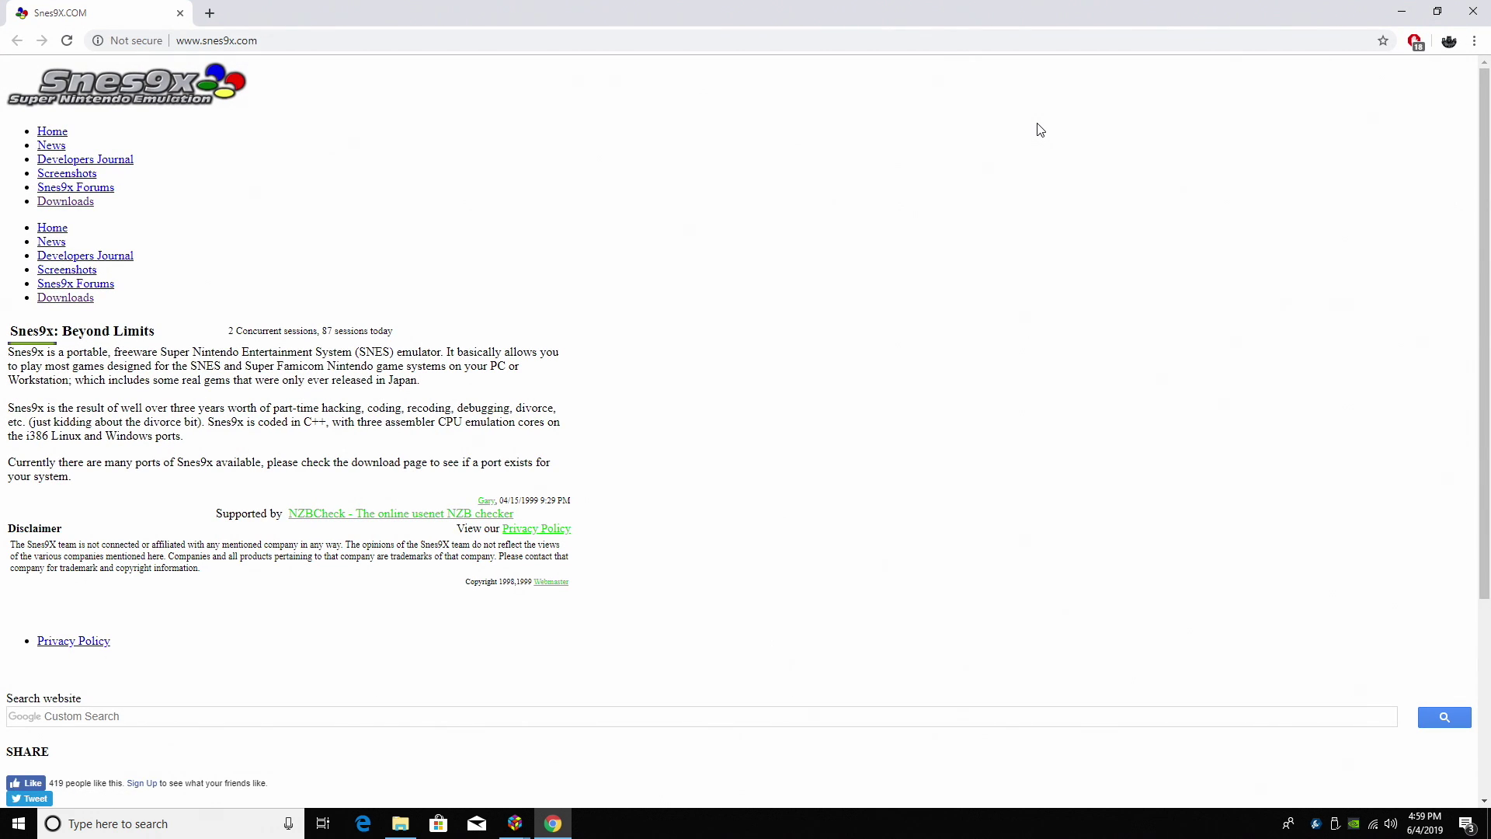
{"action": "left_click", "coordinate": [66, 203]}
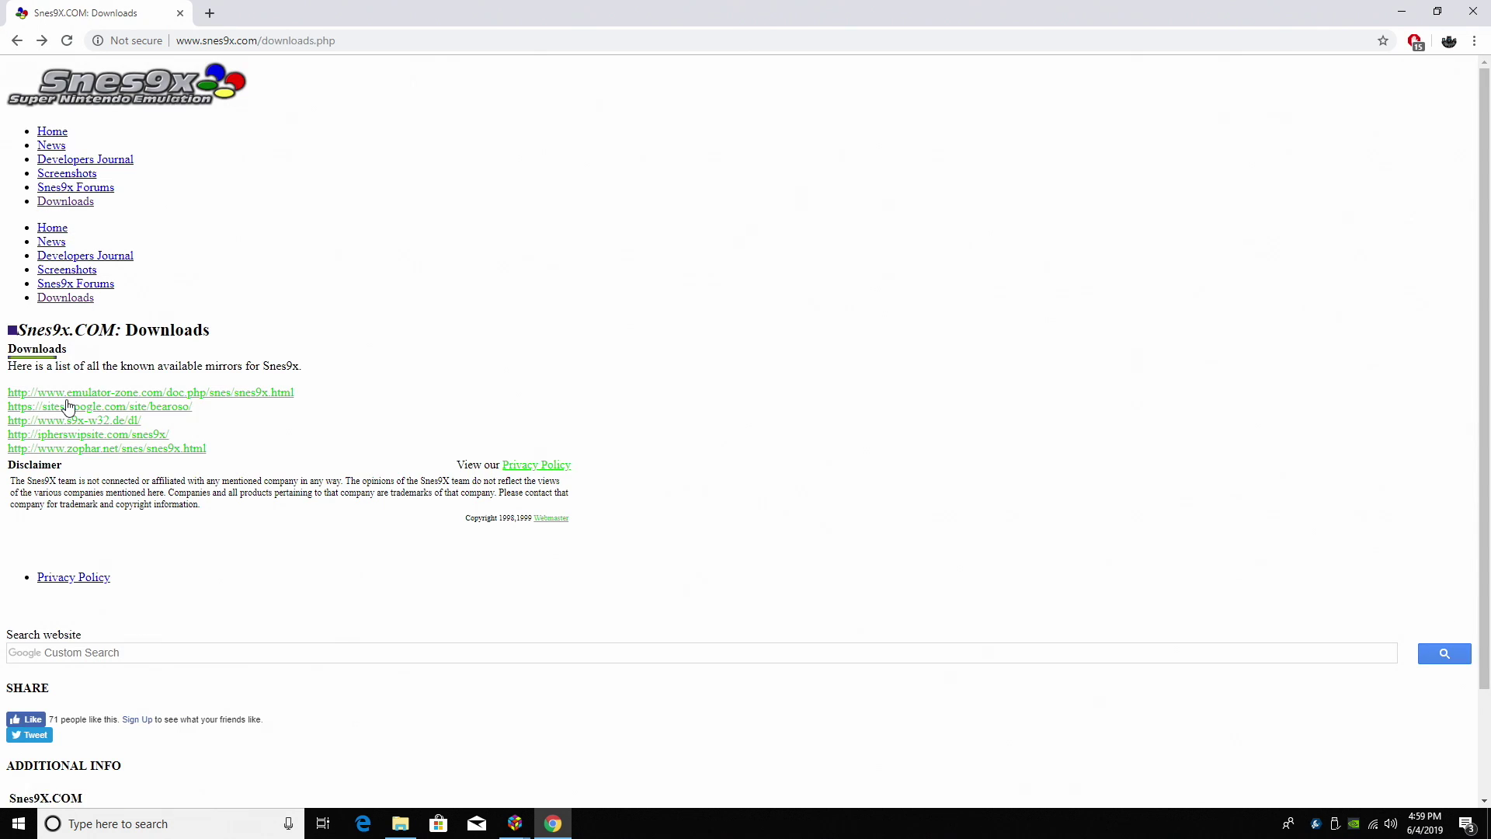
{"action": "left_click", "coordinate": [85, 401]}
{"action": "scroll", "coordinate": [482, 637], "scroll_direction": "down", "scroll_amount": 1}
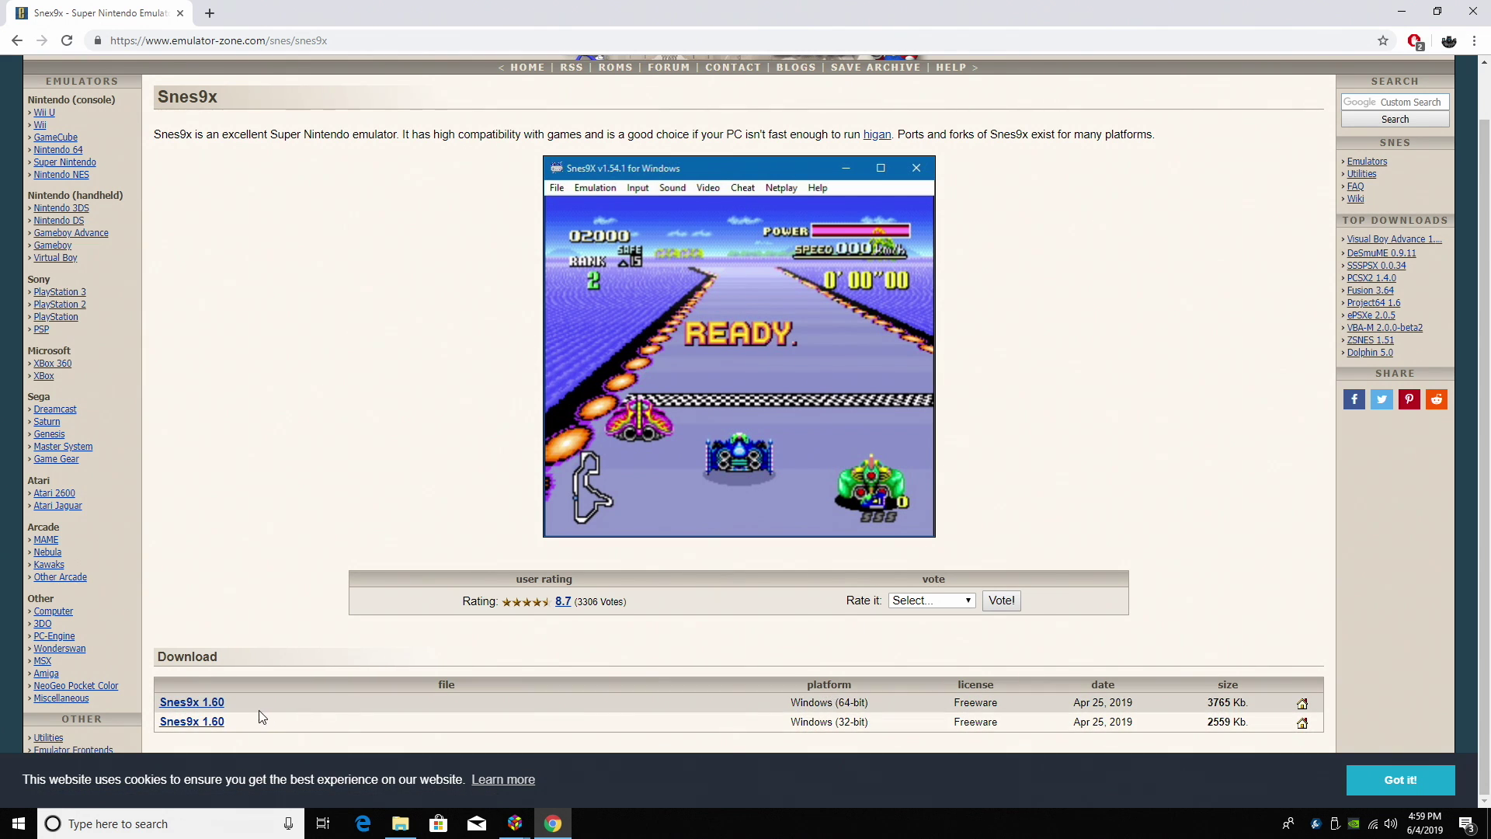
{"action": "left_click", "coordinate": [209, 721]}
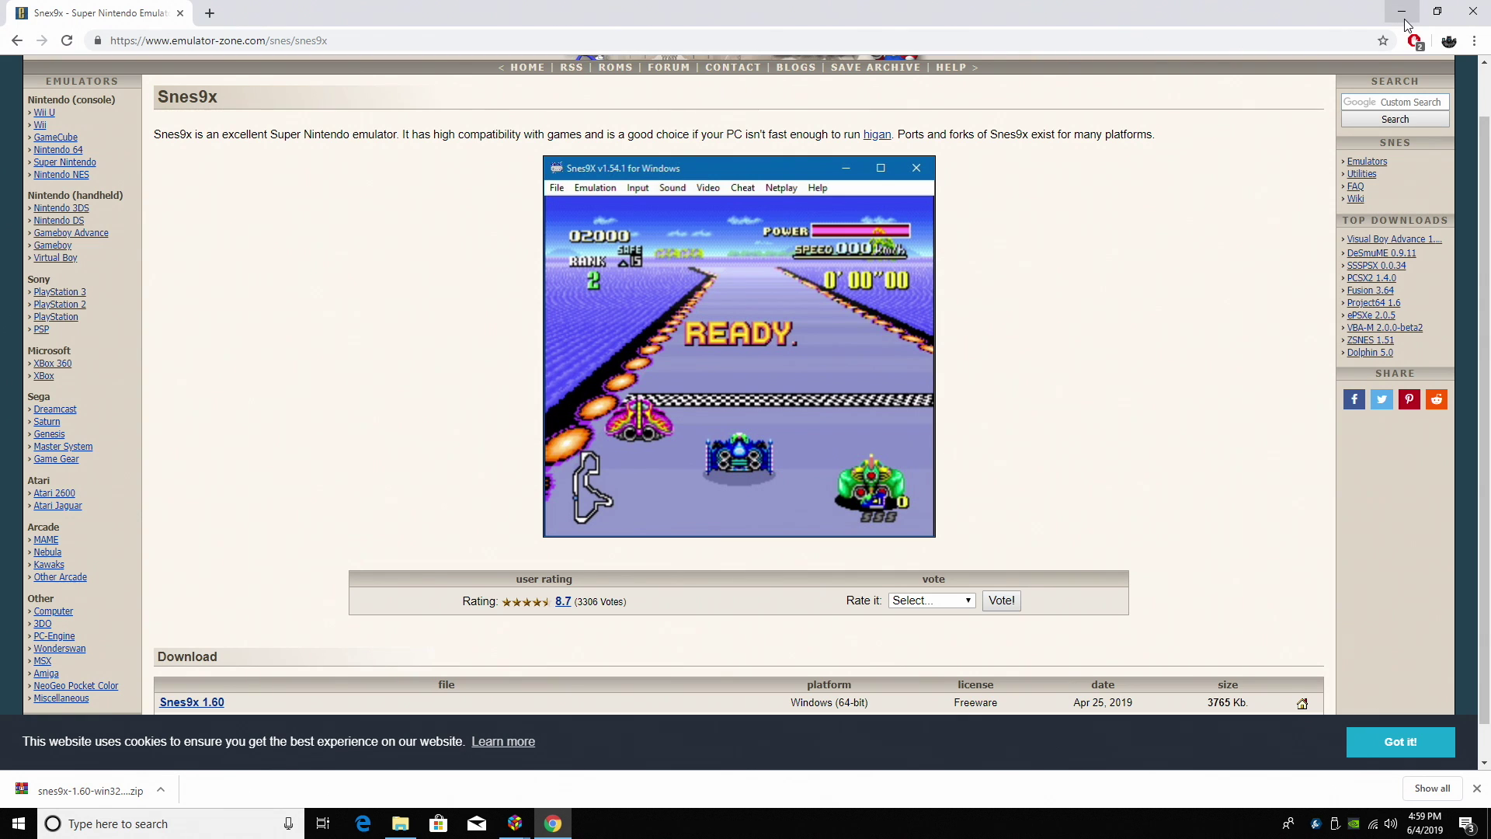
Extract snes9x-1.60-win32-x64.zip into its own folder in Downloads, check the extracted files and return to Downloads
{"action": "left_click", "coordinate": [160, 790]}
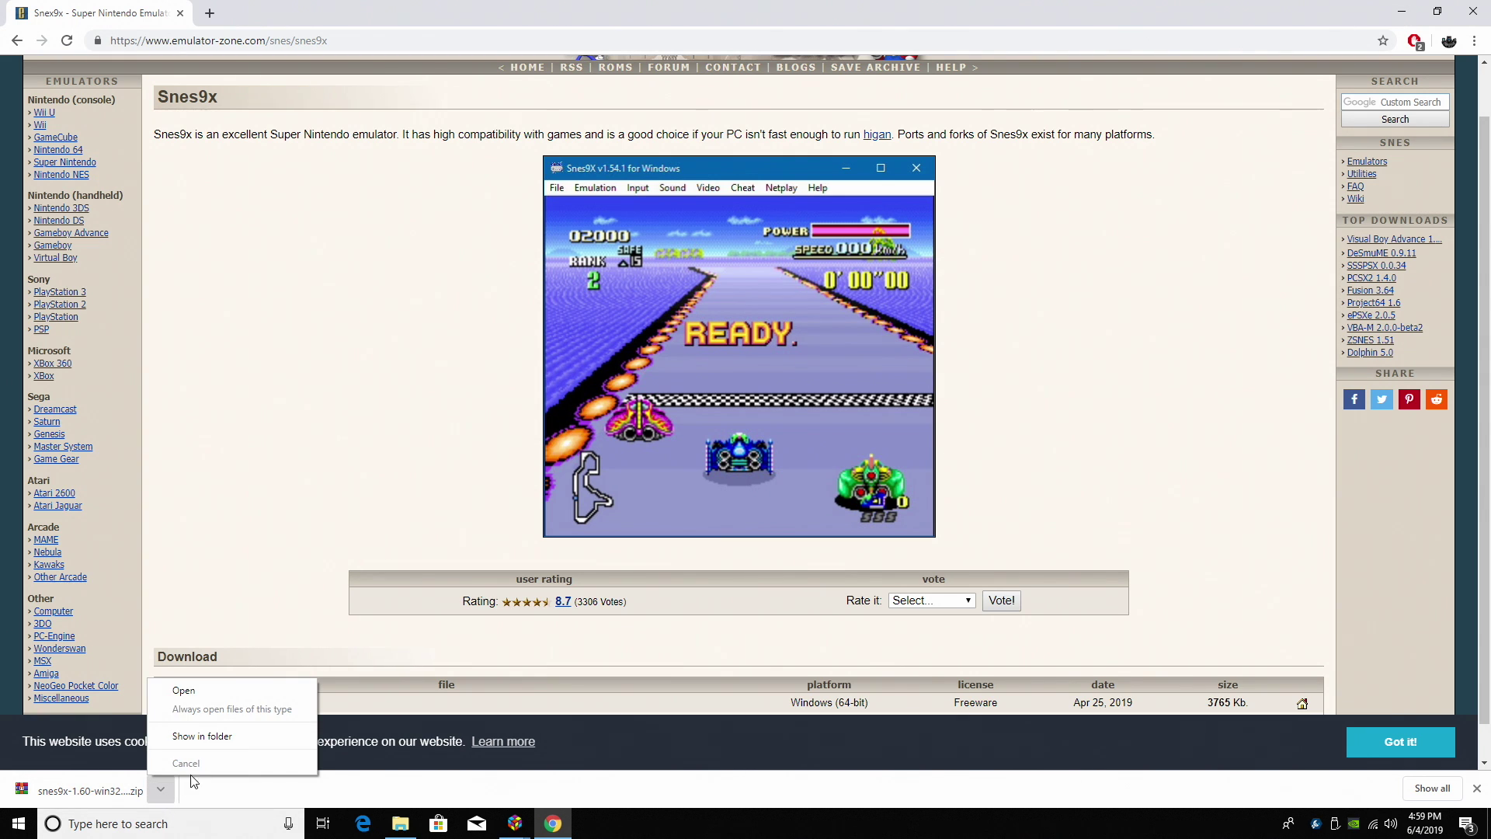
{"action": "left_click", "coordinate": [215, 738]}
{"action": "right_click", "coordinate": [876, 233]}
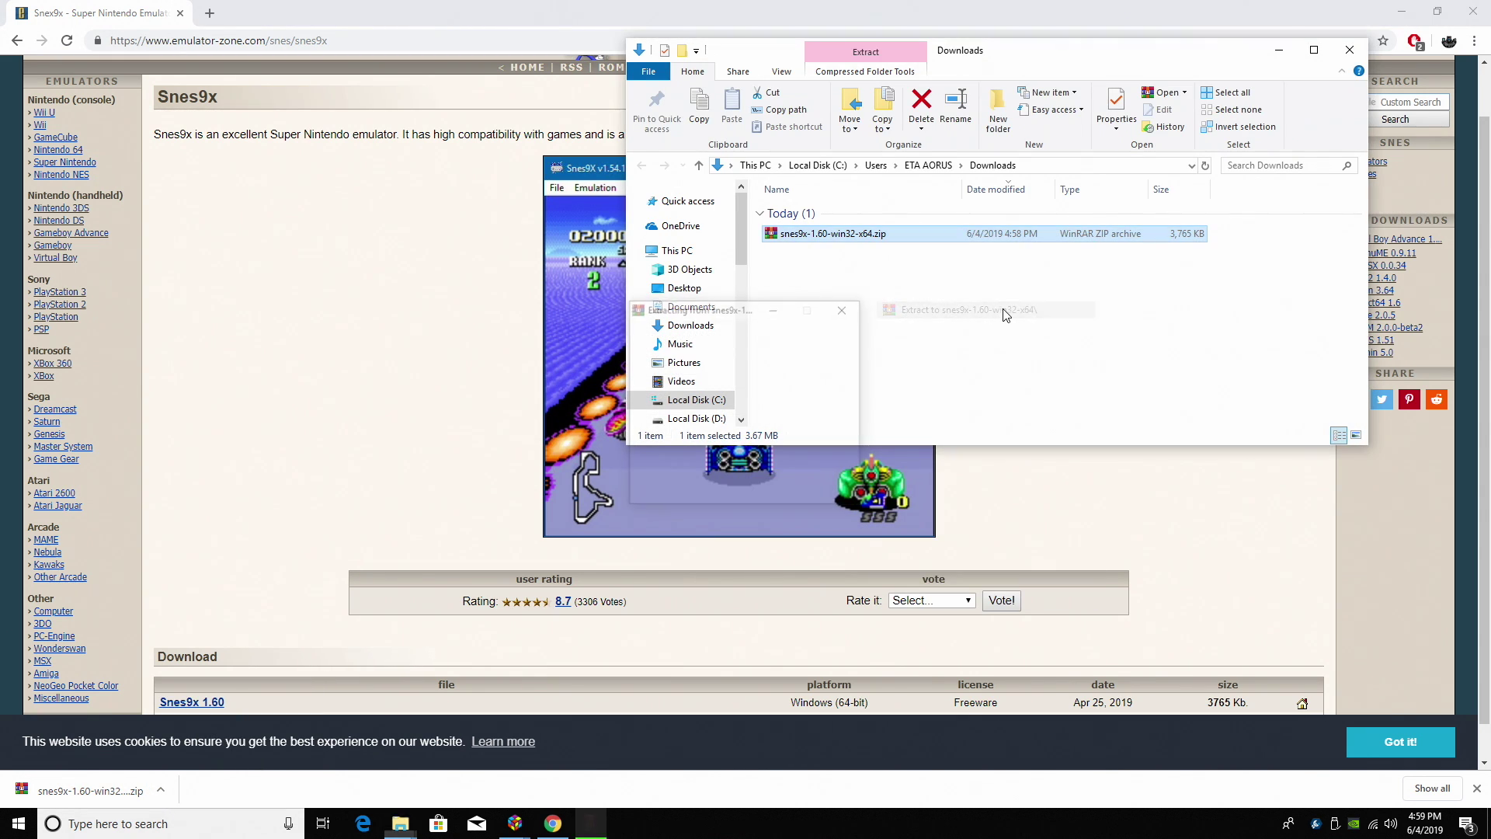
{"action": "left_click", "coordinate": [868, 252]}
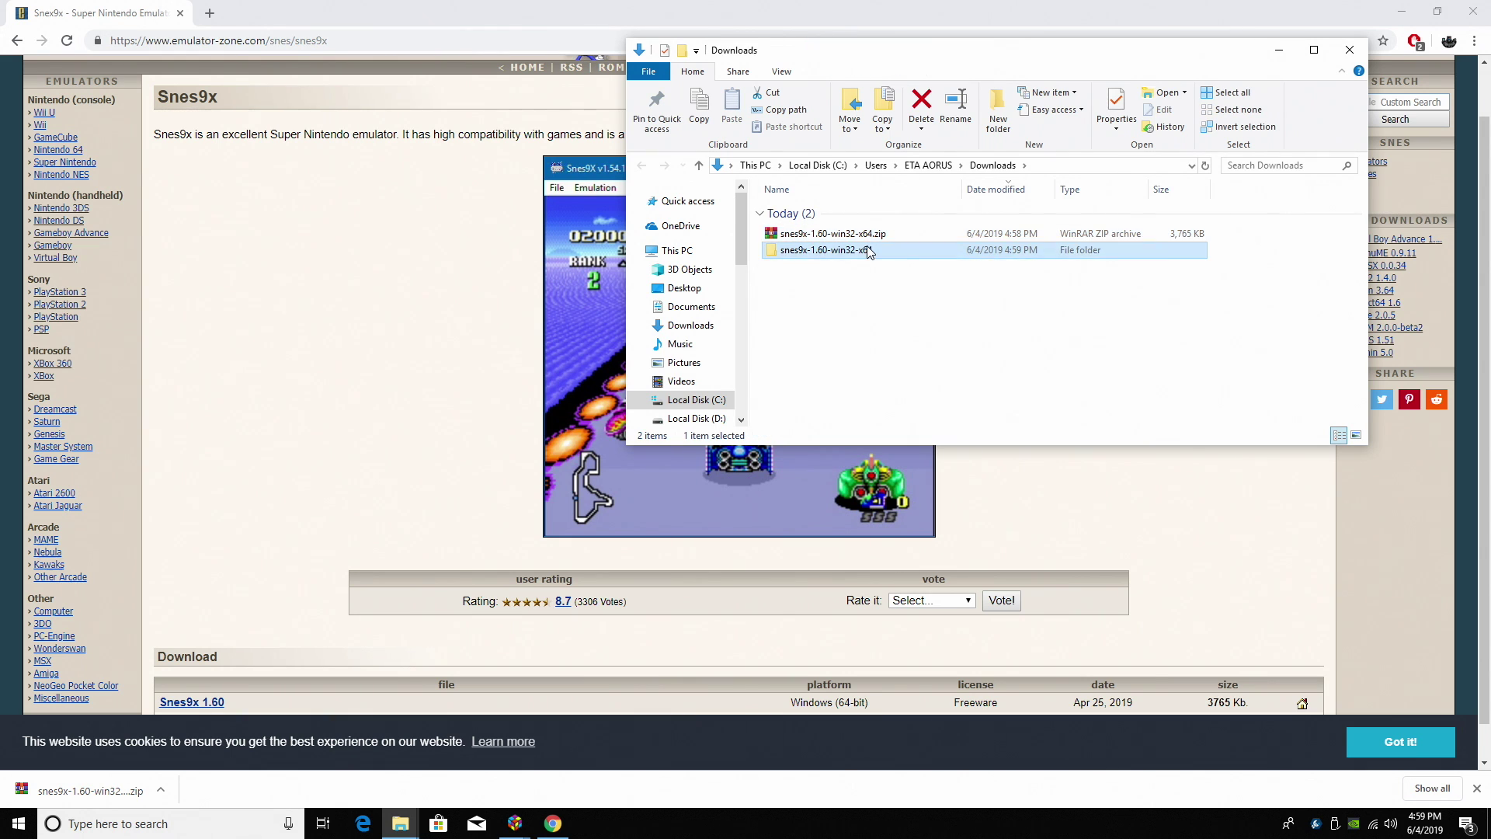
{"action": "double_click", "coordinate": [868, 251]}
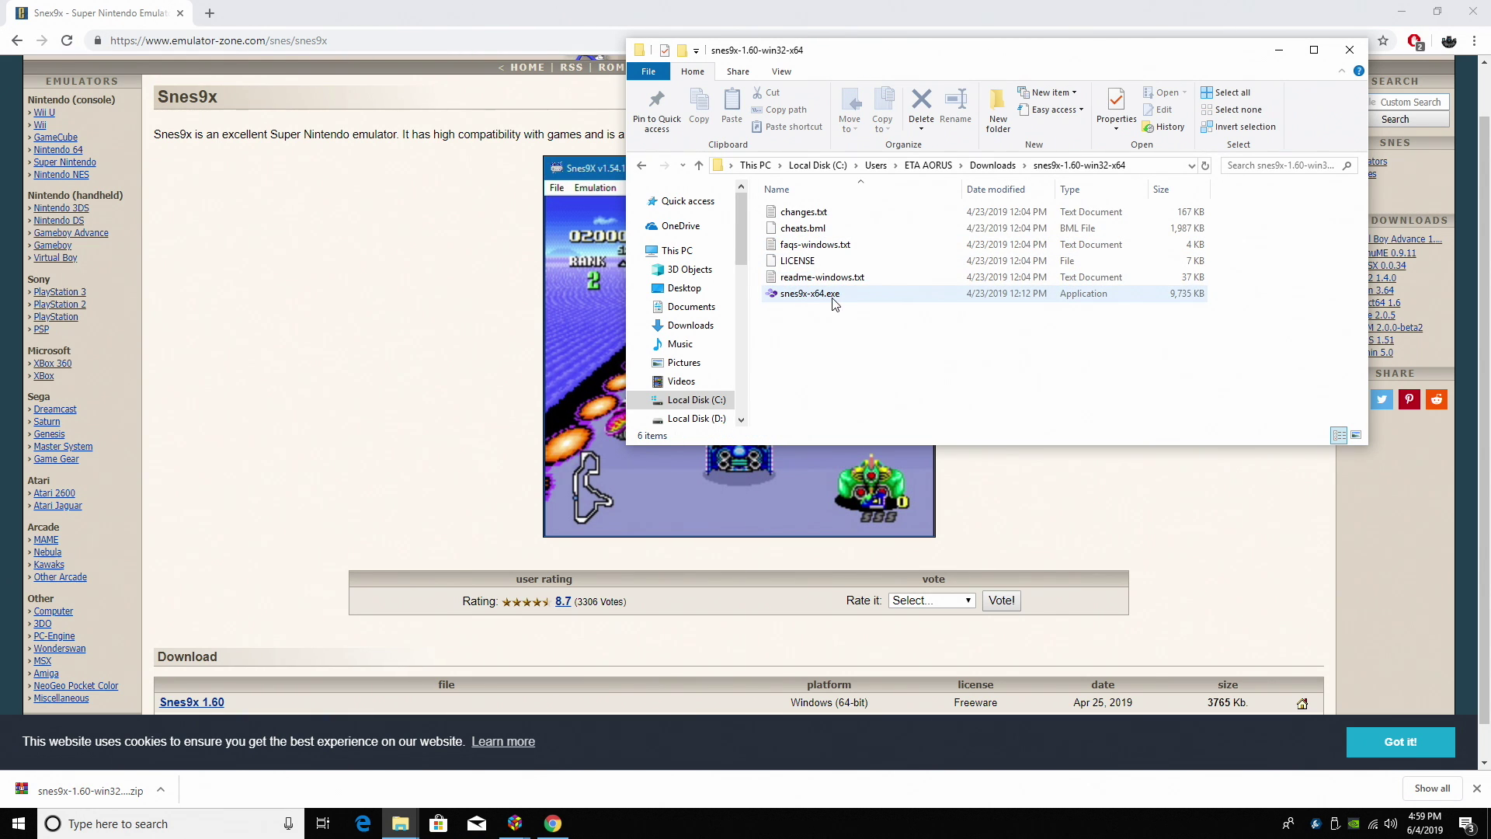
{"action": "left_click", "coordinate": [644, 166]}
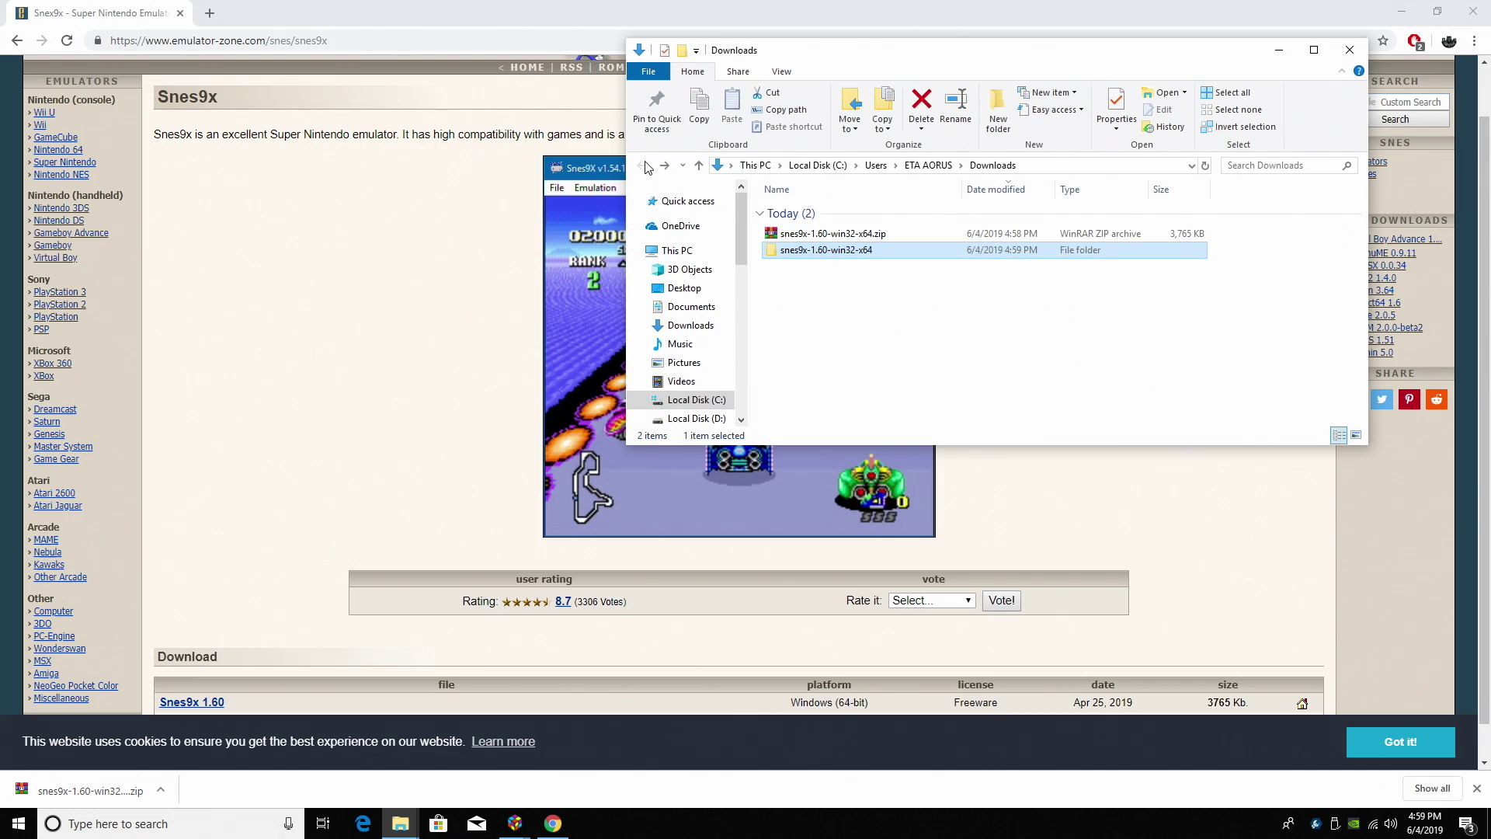
Open the LaunchBox installation folder in the user folder and create a new folder named Games in it
{"action": "left_click_drag", "start_coordinate": [1003, 57], "coordinate": [1487, 233]}
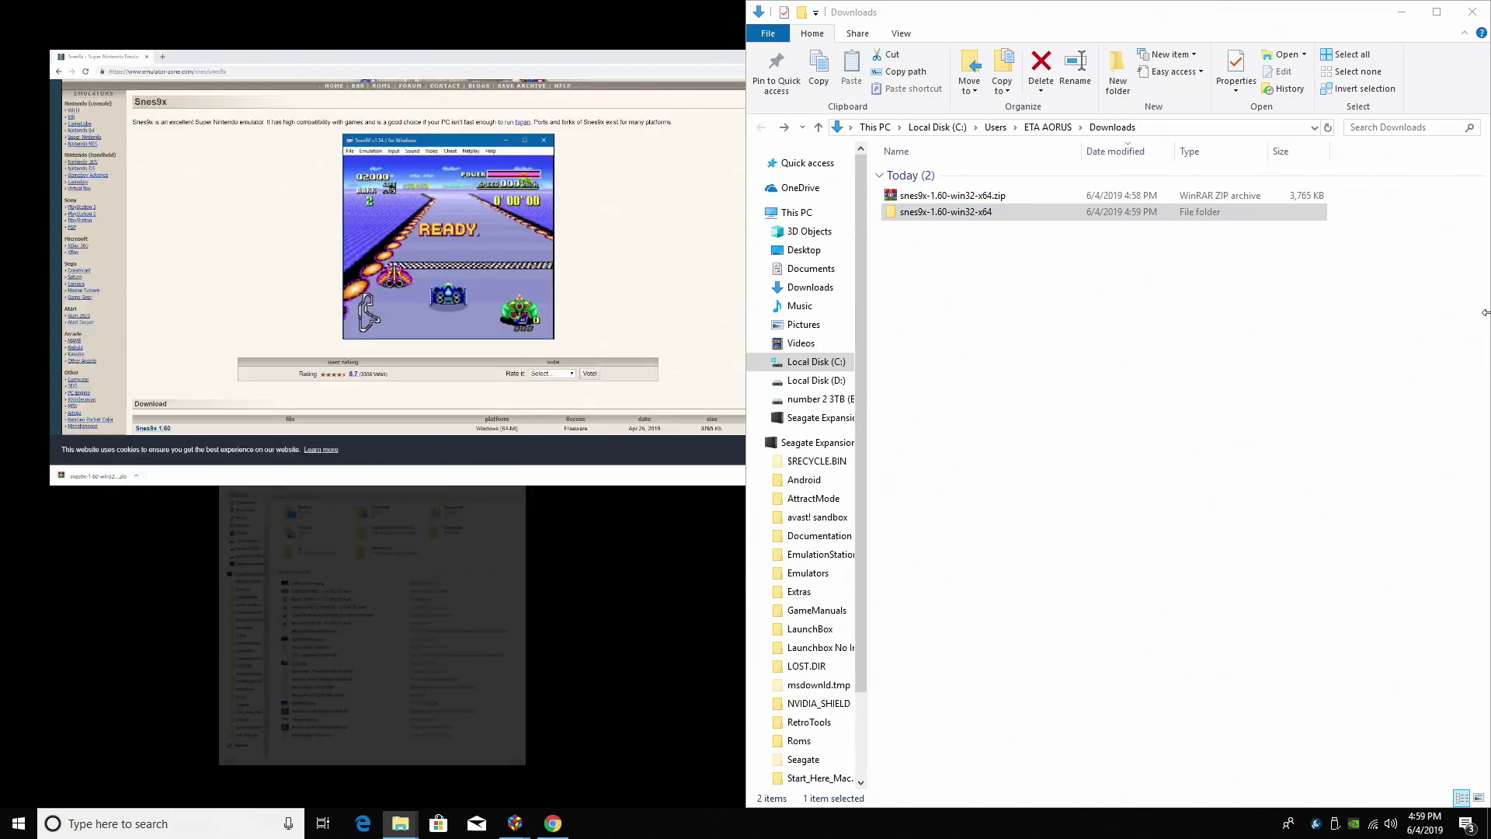
{"action": "left_click", "coordinate": [1205, 368]}
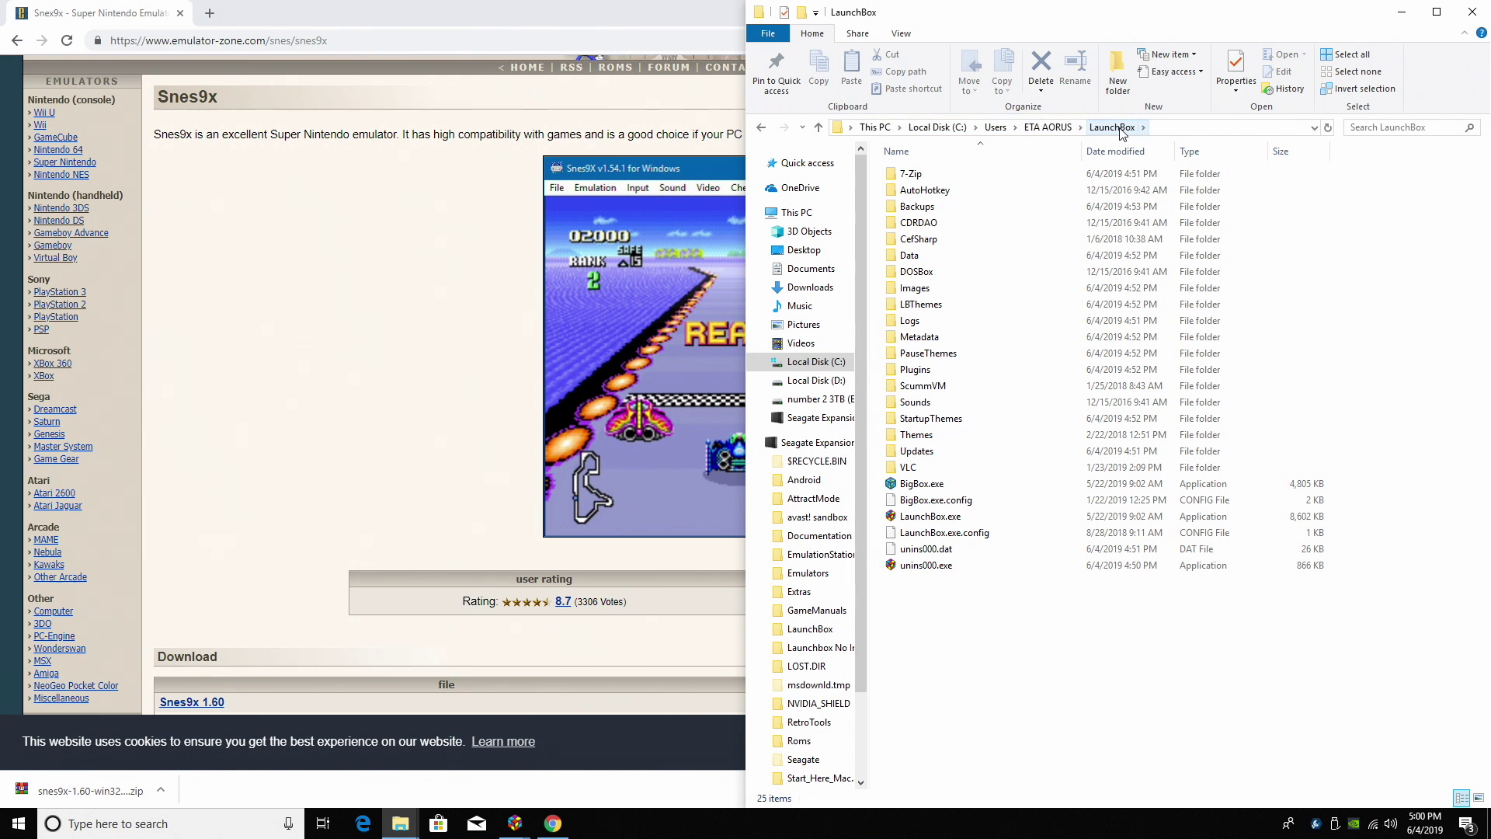
{"action": "right_click", "coordinate": [964, 683]}
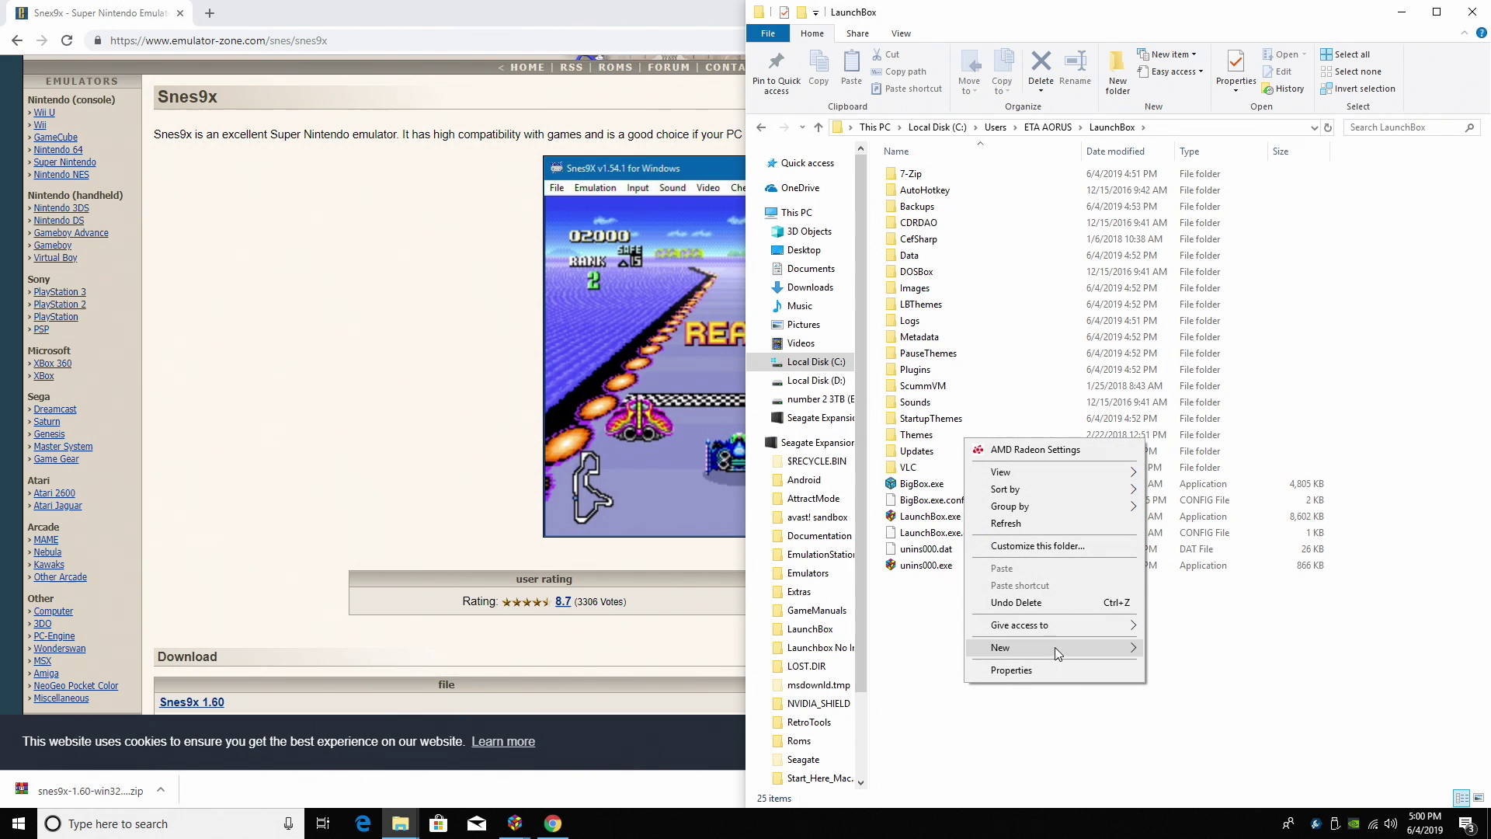
{"action": "mouse_move", "coordinate": [1065, 643]}
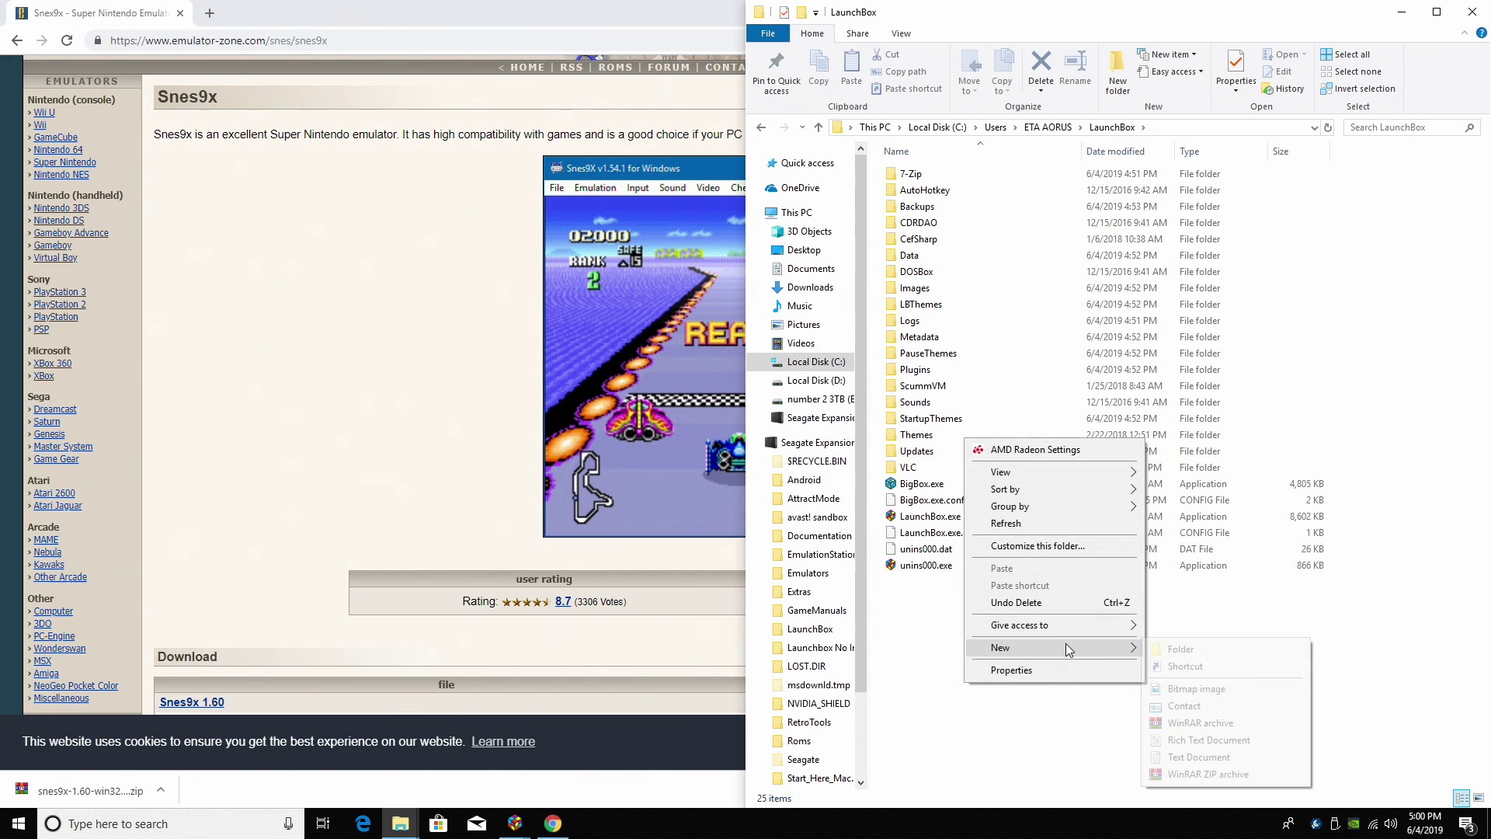
{"action": "left_click", "coordinate": [1257, 650]}
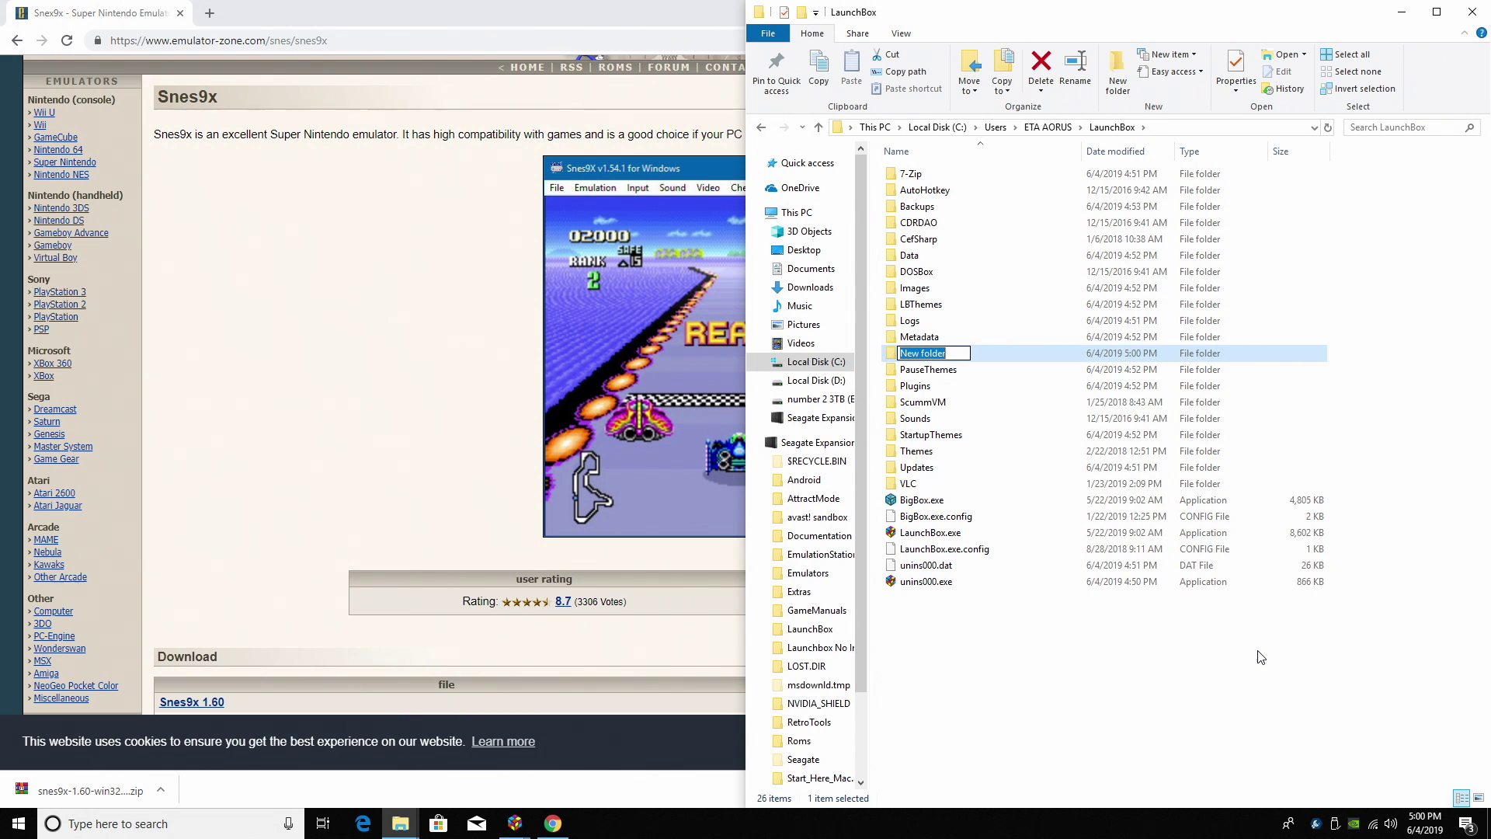
{"action": "type", "text": "Games"}
{"action": "key", "text": "Return"}
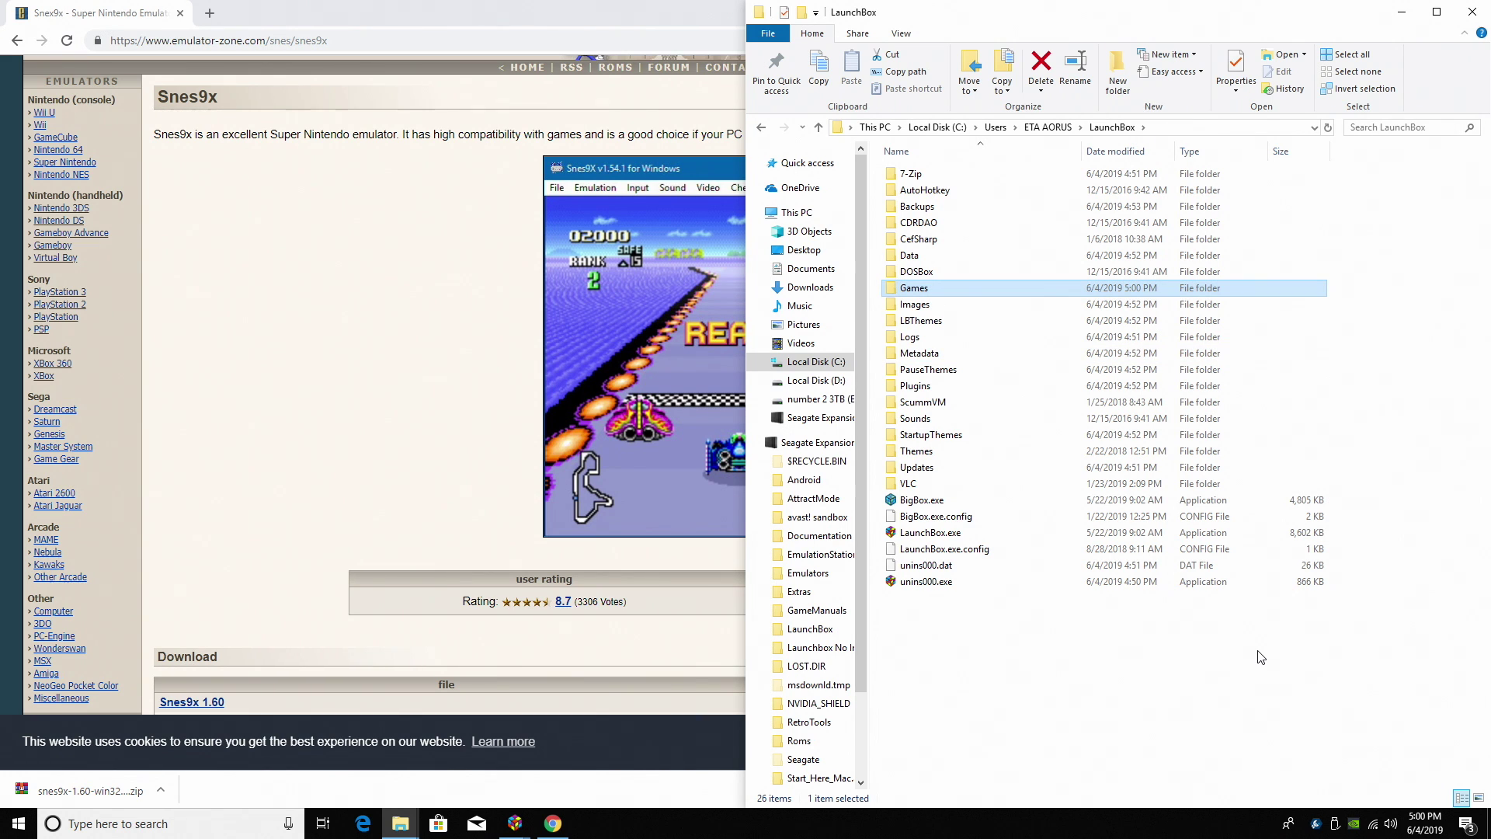
Create another new folder named Emulators inside the LaunchBox folder
{"action": "right_click", "coordinate": [979, 629]}
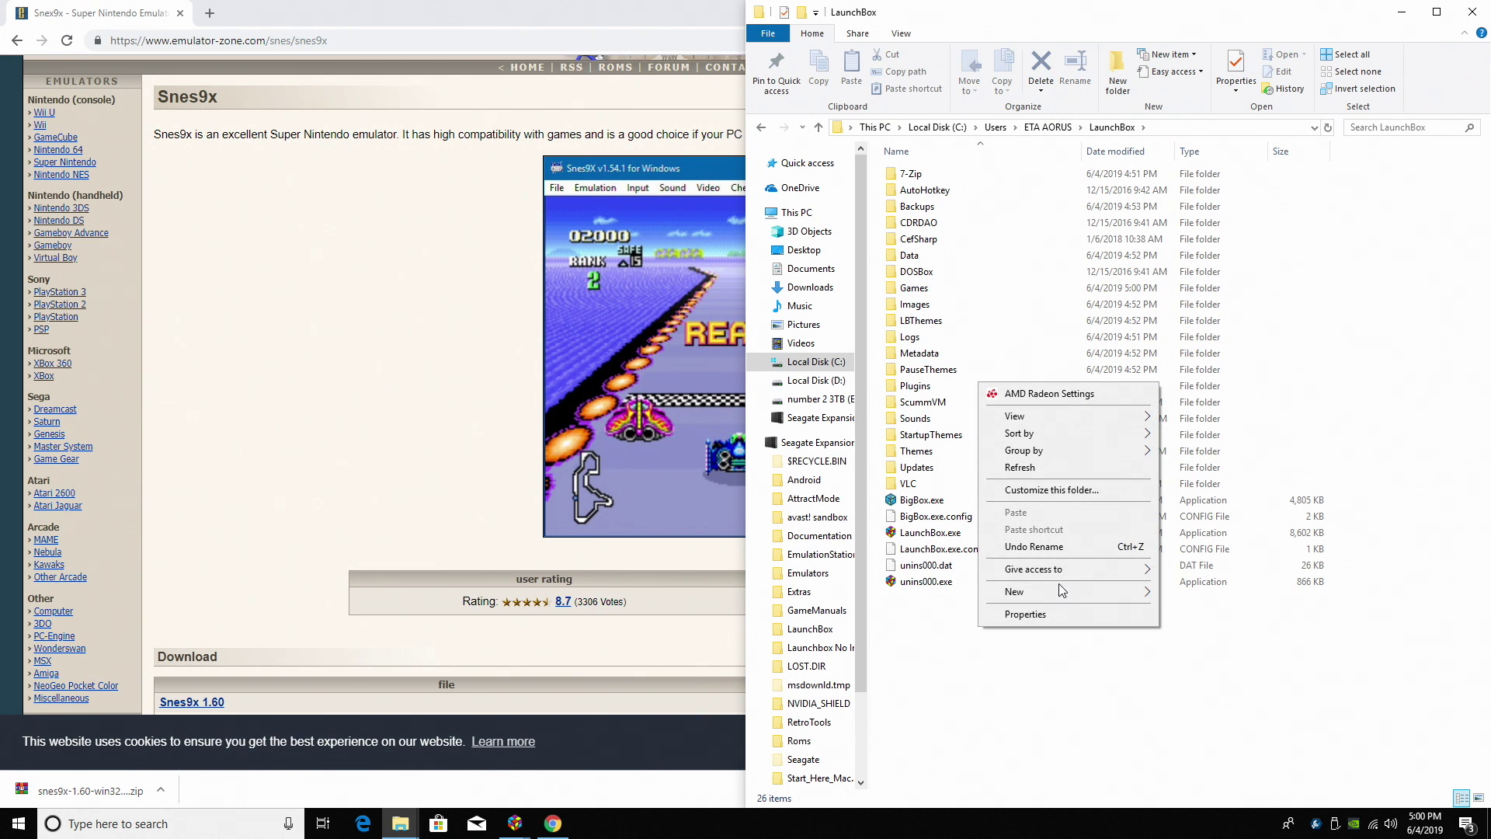
{"action": "mouse_move", "coordinate": [1018, 591]}
{"action": "left_click", "coordinate": [1194, 597]}
{"action": "type", "text": "Emulators"}
{"action": "key", "text": "Return"}
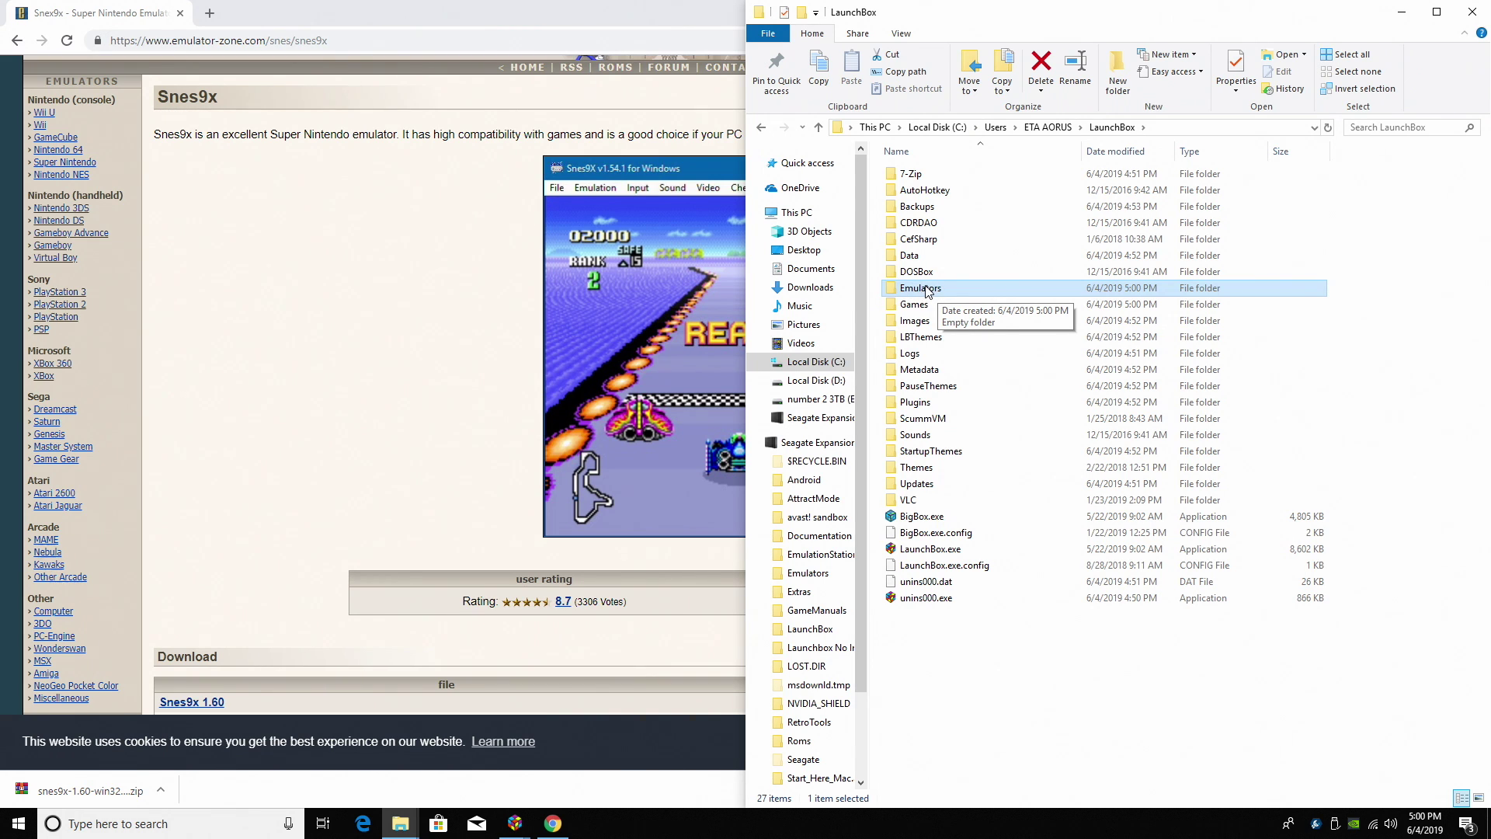
Move the snes9x-1.60-win32-x64 folder from Downloads into LaunchBox's Emulators folder and return to the Add Emulator dialog in LaunchBox
{"action": "right_click", "coordinate": [819, 286]}
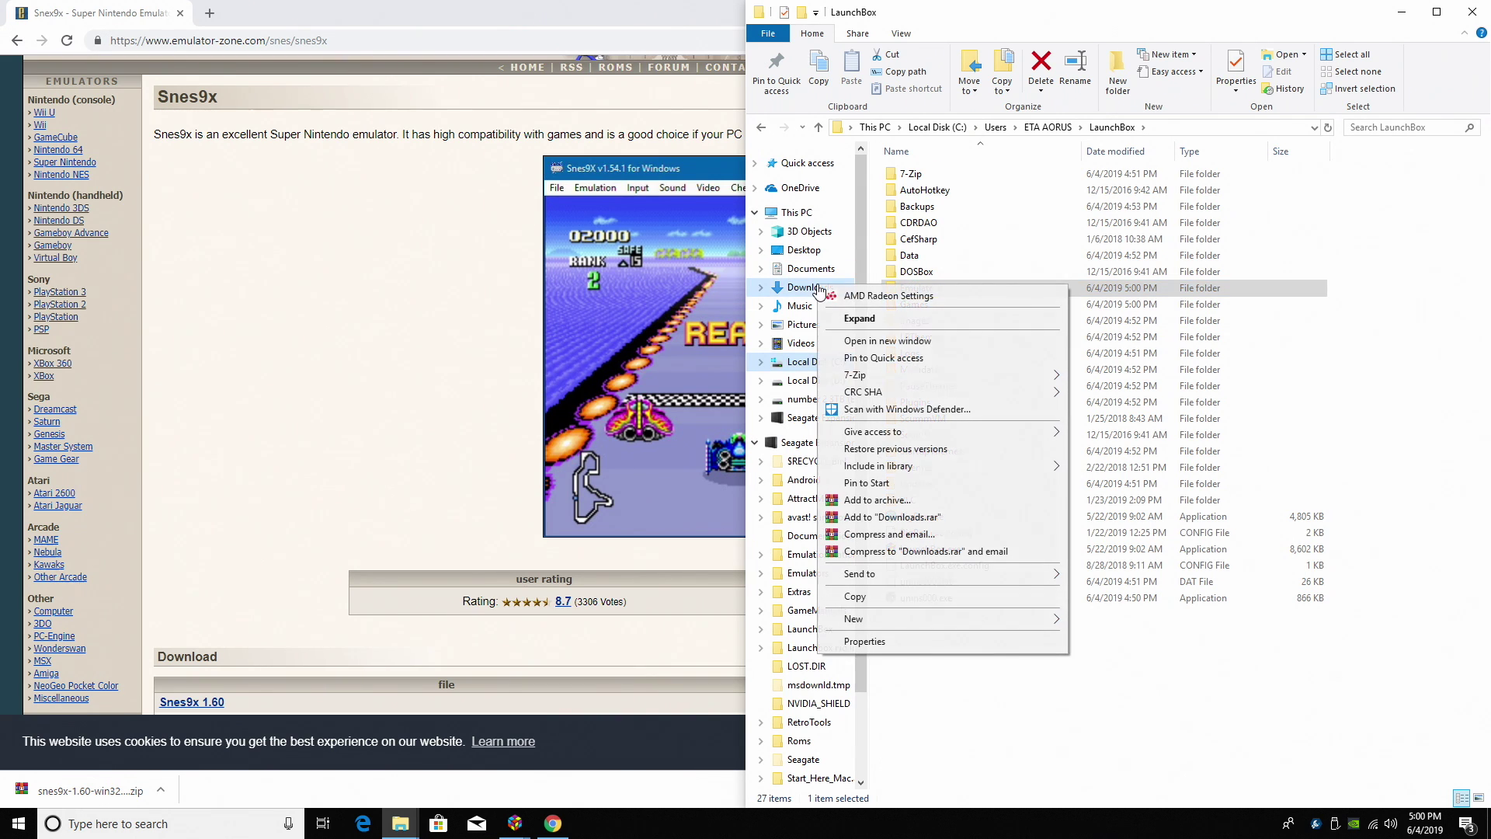
{"action": "left_click", "coordinate": [865, 342]}
{"action": "key", "text": "super+Left"}
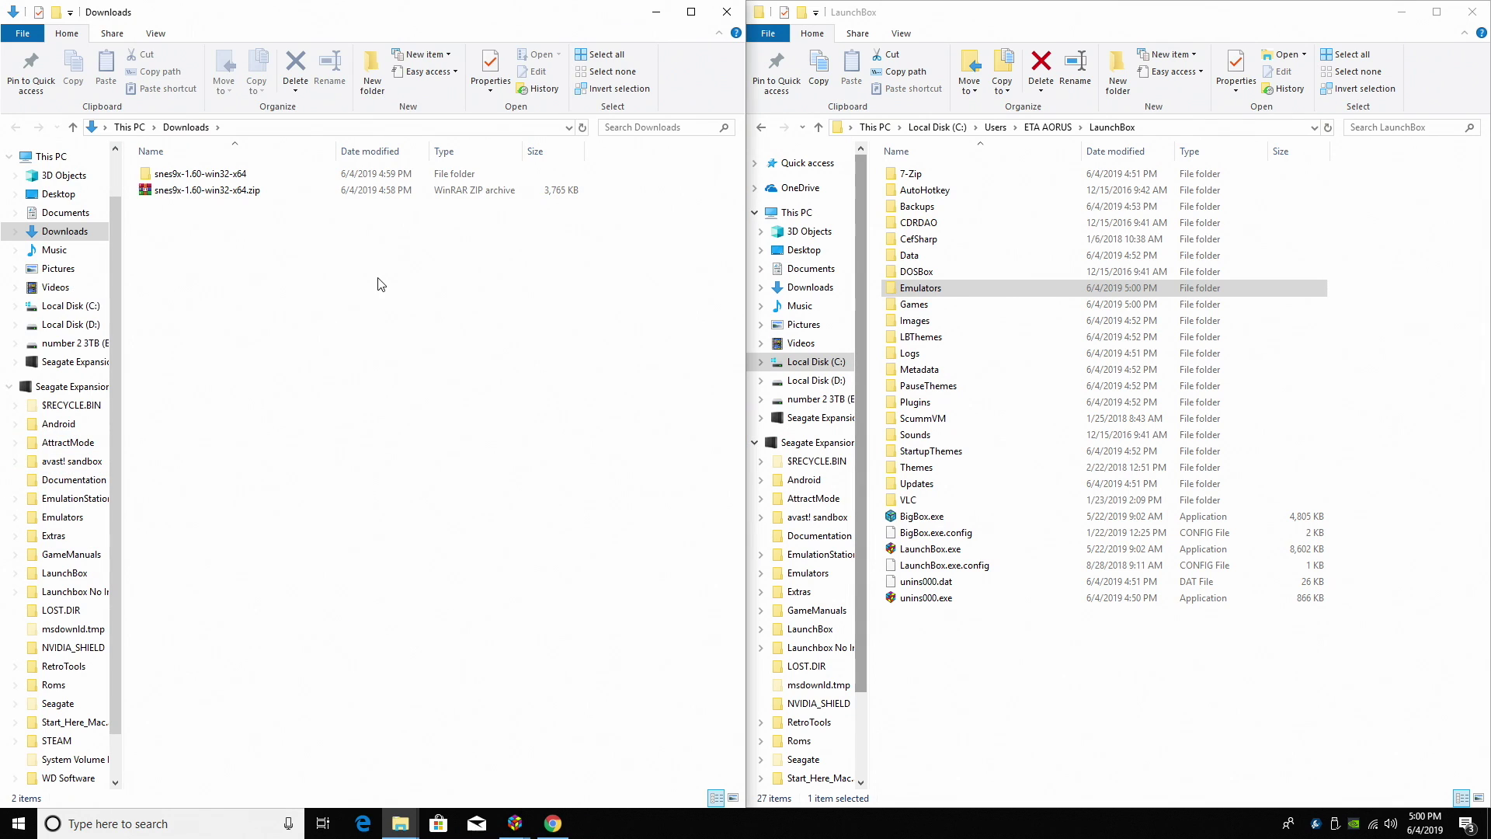
{"action": "left_click_drag", "start_coordinate": [198, 174], "coordinate": [960, 290]}
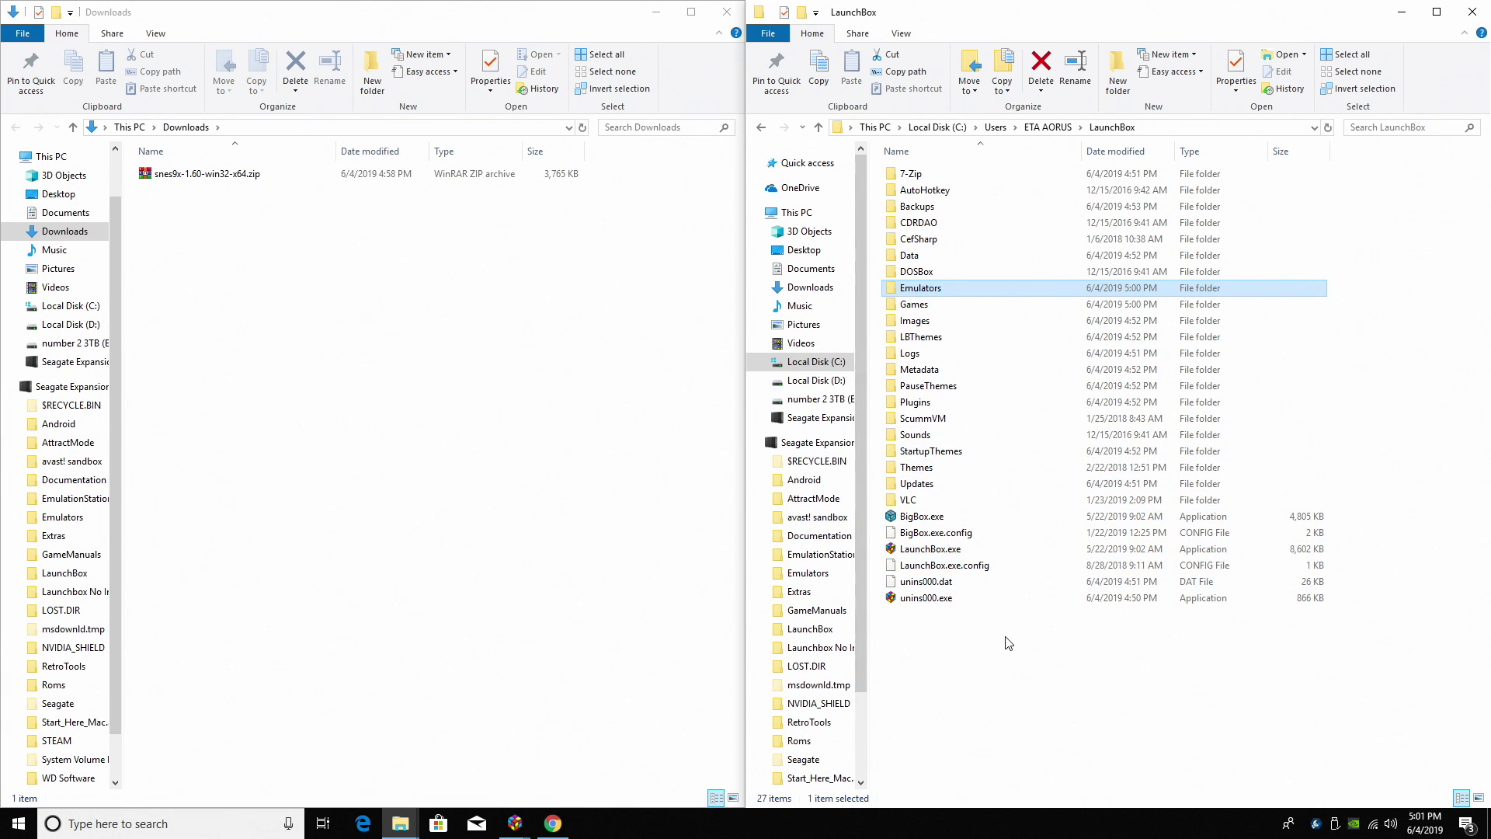
{"action": "left_click", "coordinate": [657, 12]}
{"action": "key", "text": "Return"}
{"action": "left_click", "coordinate": [1475, 11]}
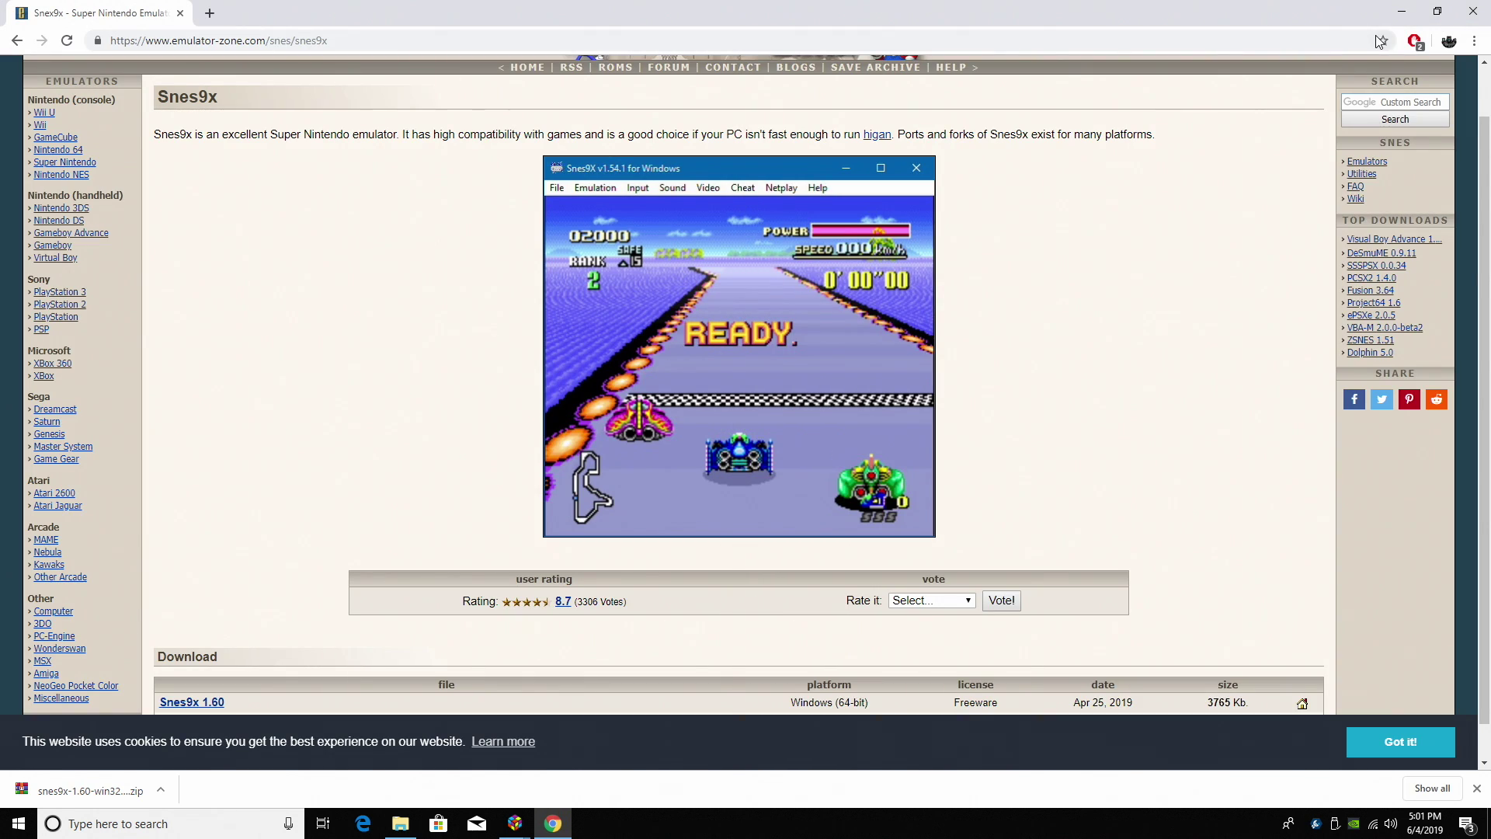
{"action": "left_click", "coordinate": [1401, 13]}
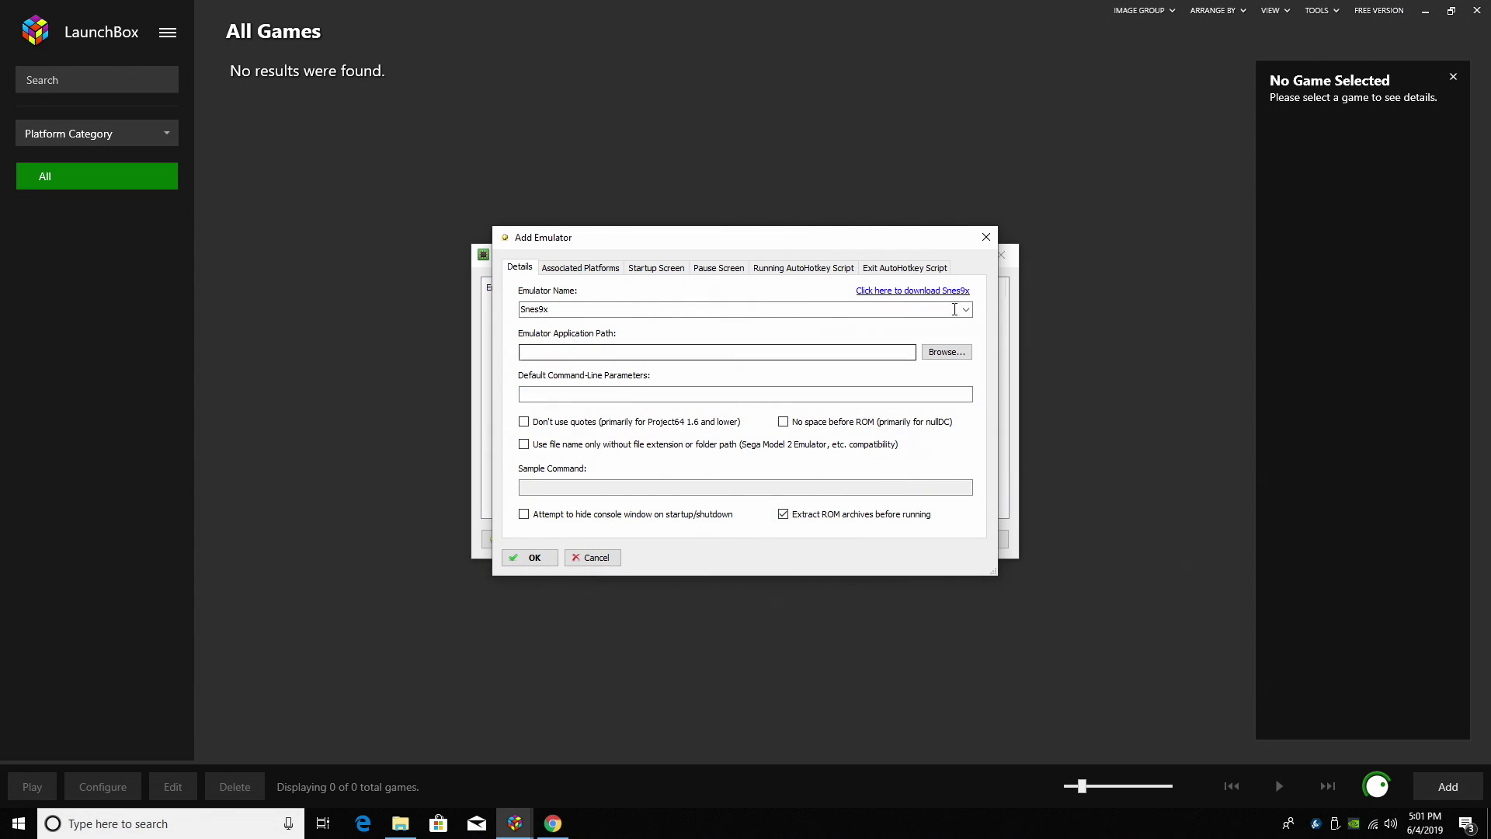
Set the emulator application path to snes9x-x64.exe in Emulators\snes9x-1.60-win32-x64, showing all file types to find it
{"action": "left_click", "coordinate": [940, 355]}
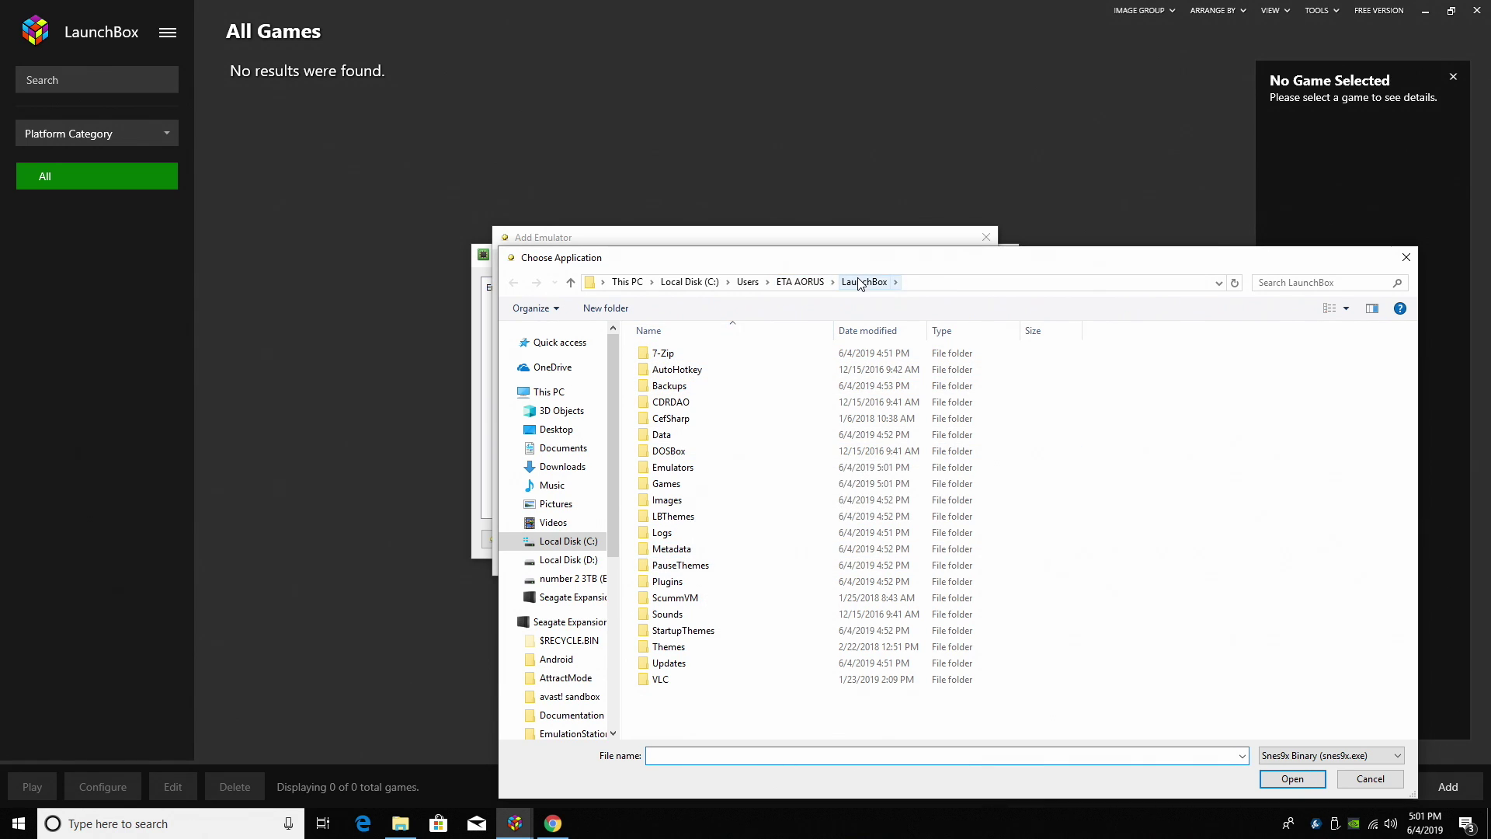
{"action": "double_click", "coordinate": [708, 468]}
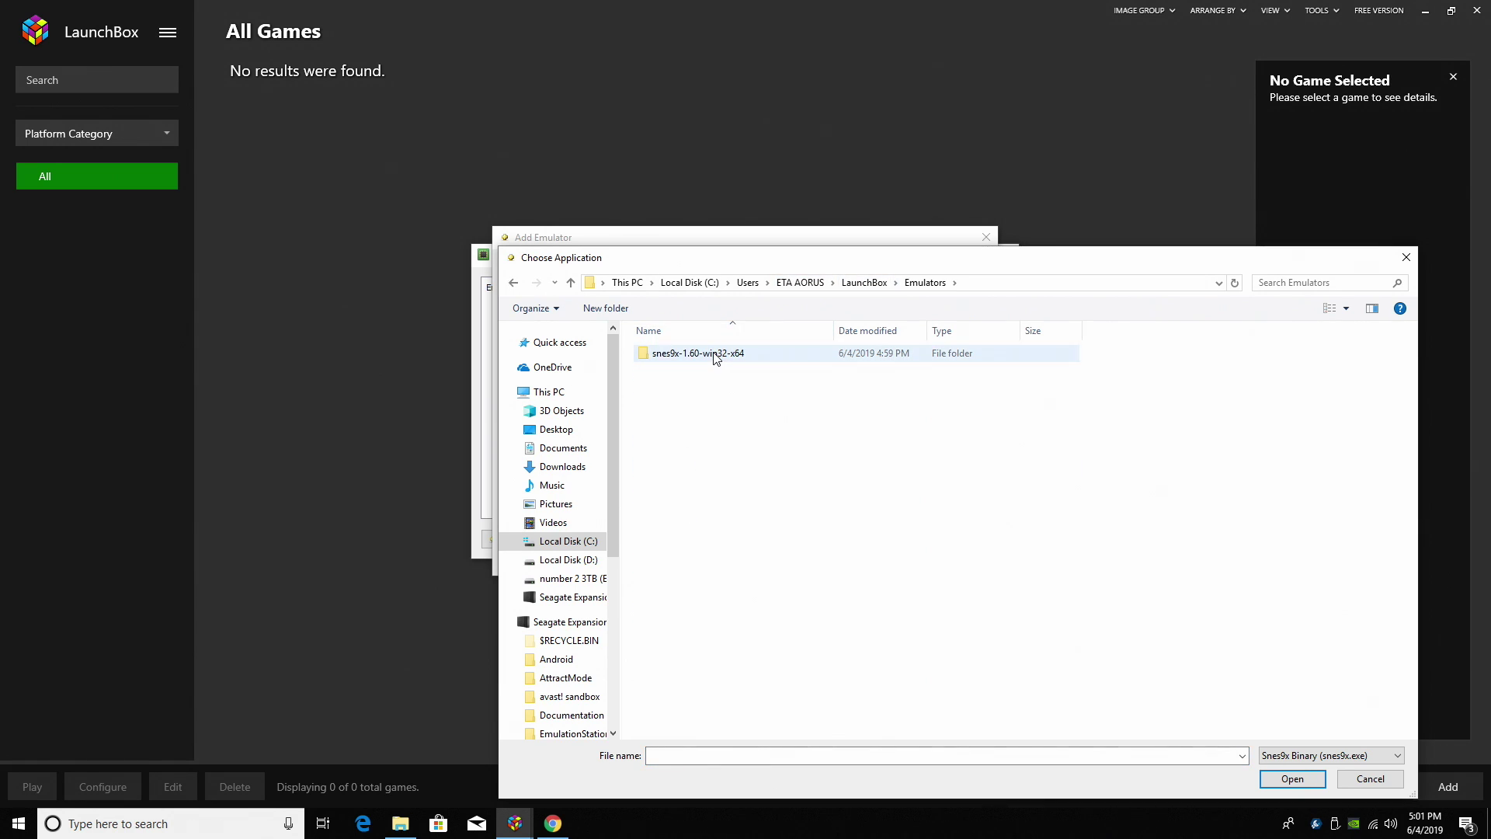
{"action": "double_click", "coordinate": [716, 356]}
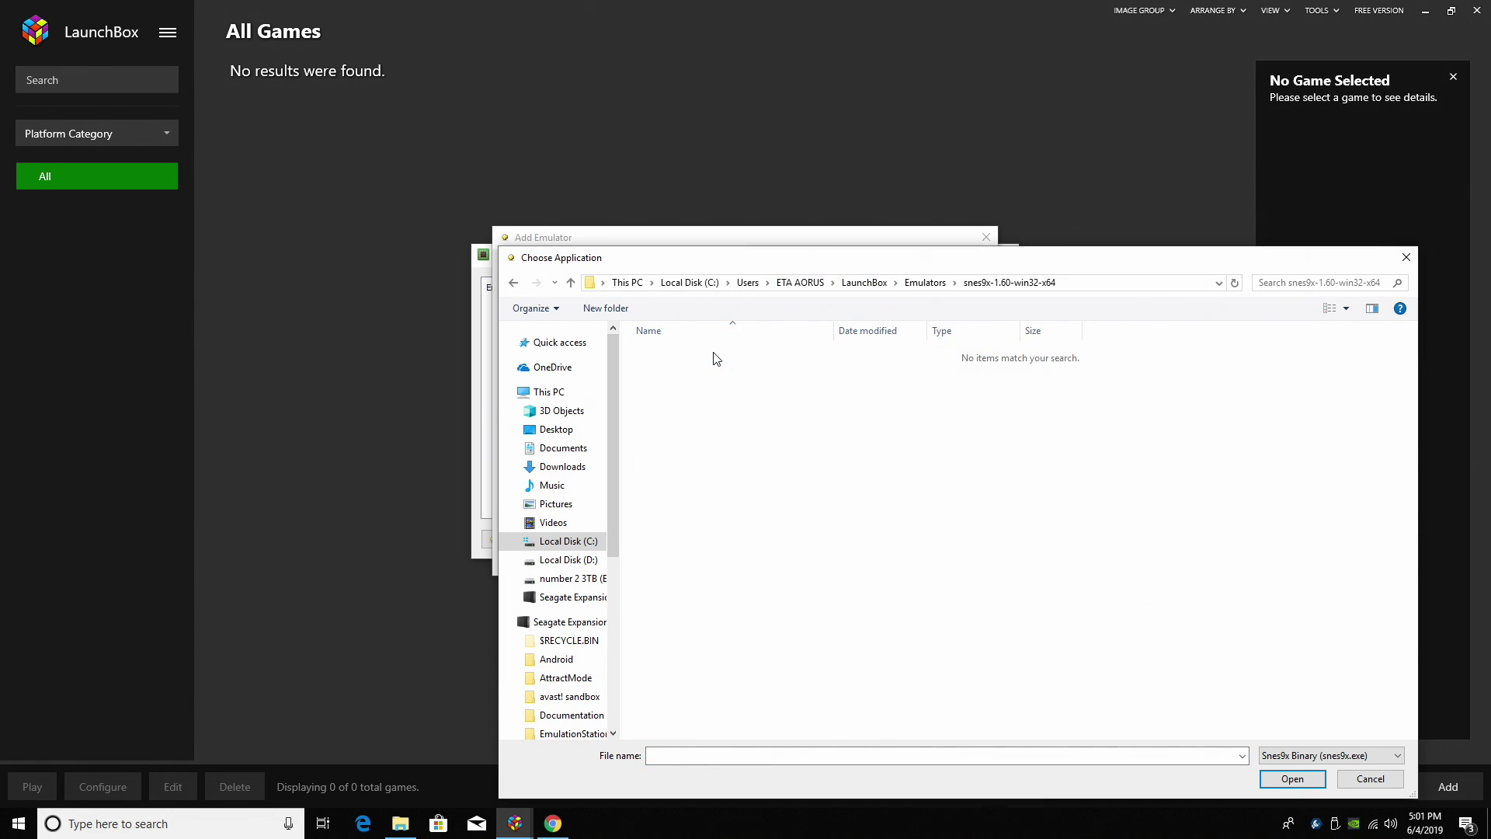
{"action": "left_click", "coordinate": [1330, 757]}
{"action": "left_click", "coordinate": [1301, 786]}
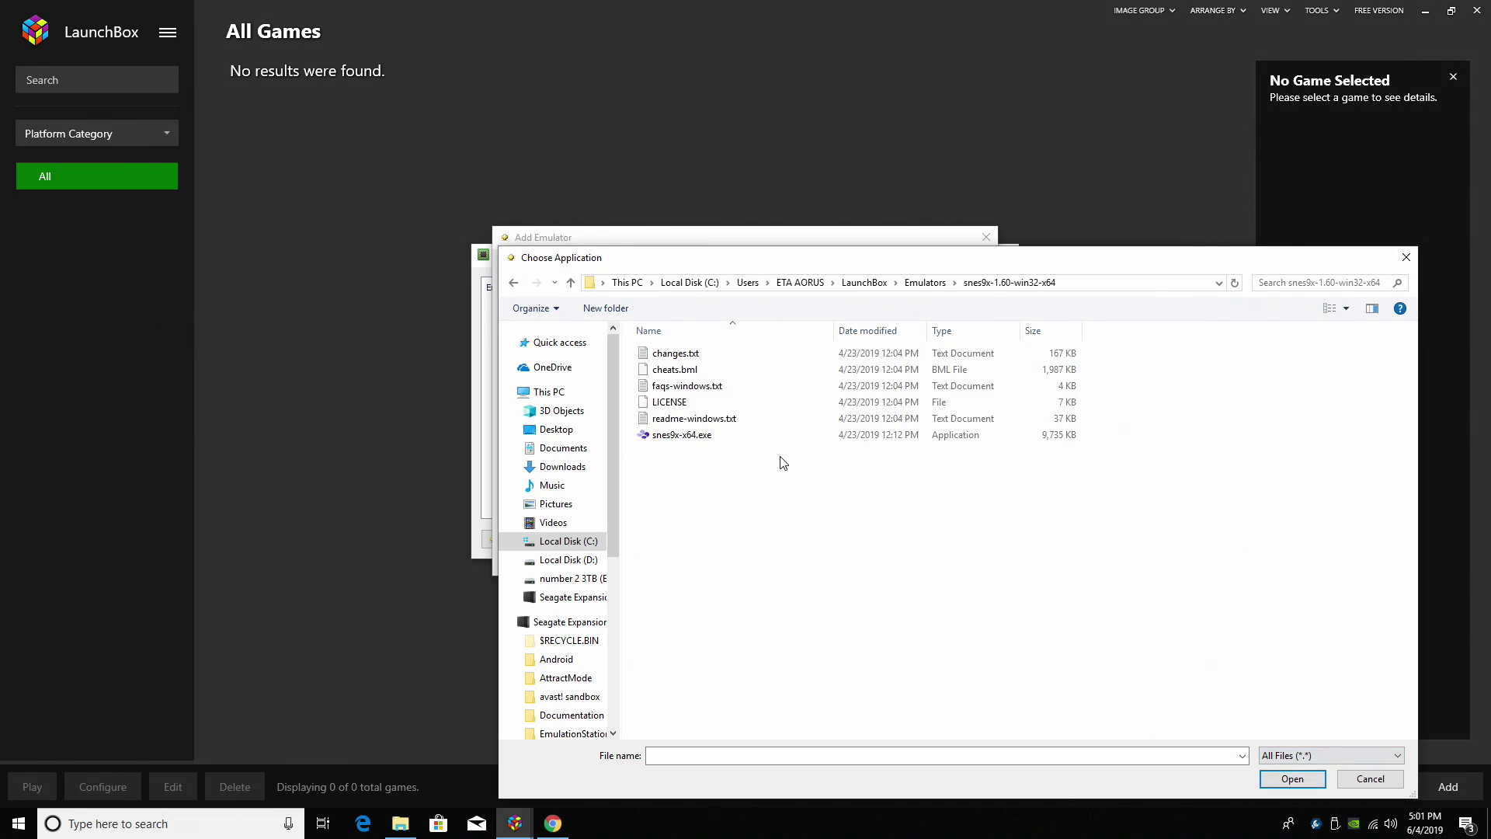
{"action": "left_click", "coordinate": [699, 437]}
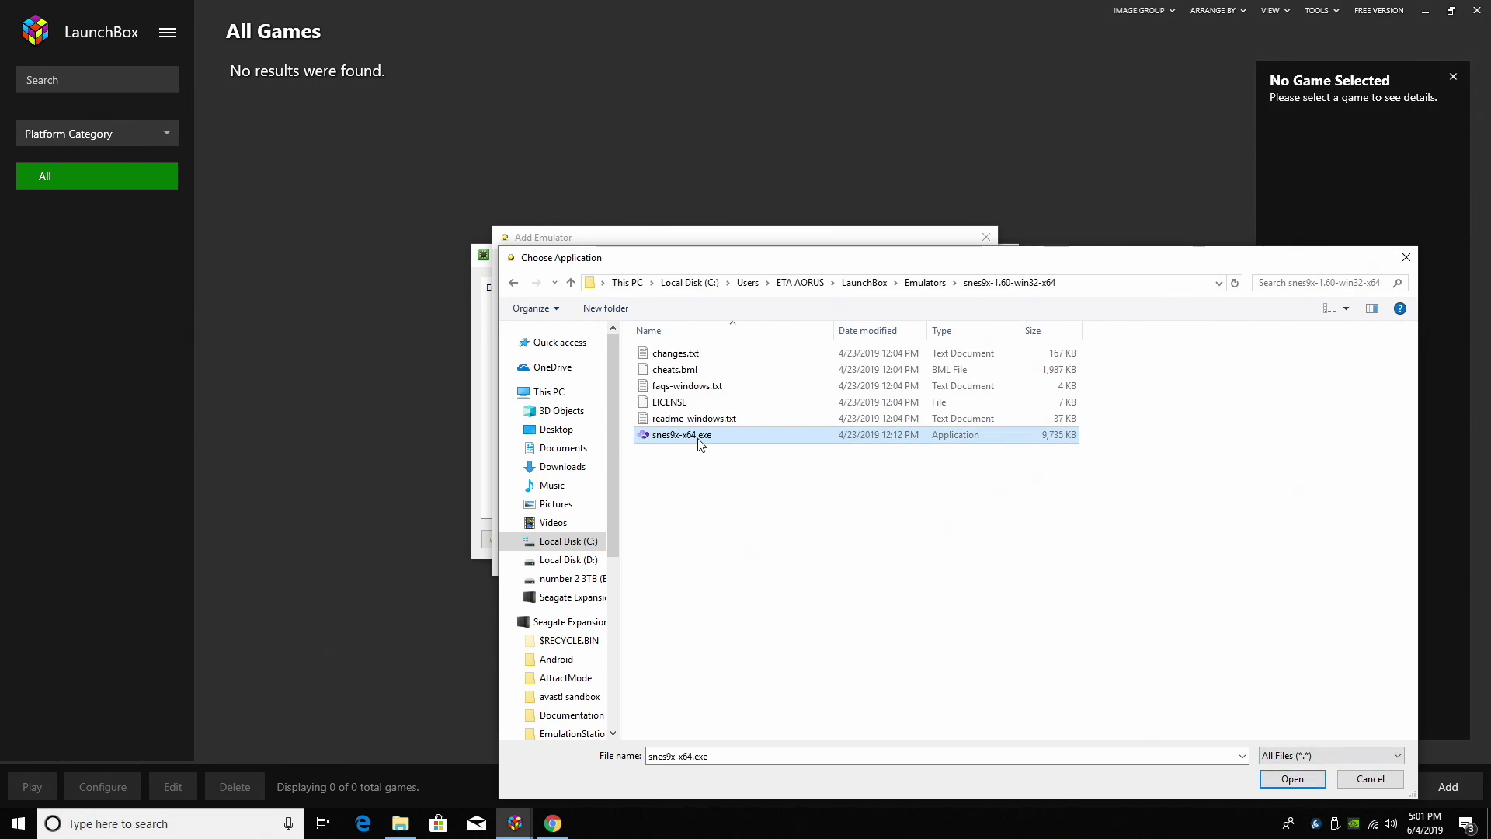
{"action": "double_click", "coordinate": [694, 441]}
Check the emulator's associated platforms, save the Snes9x emulator and close the emulator manager
{"action": "left_click", "coordinate": [580, 267]}
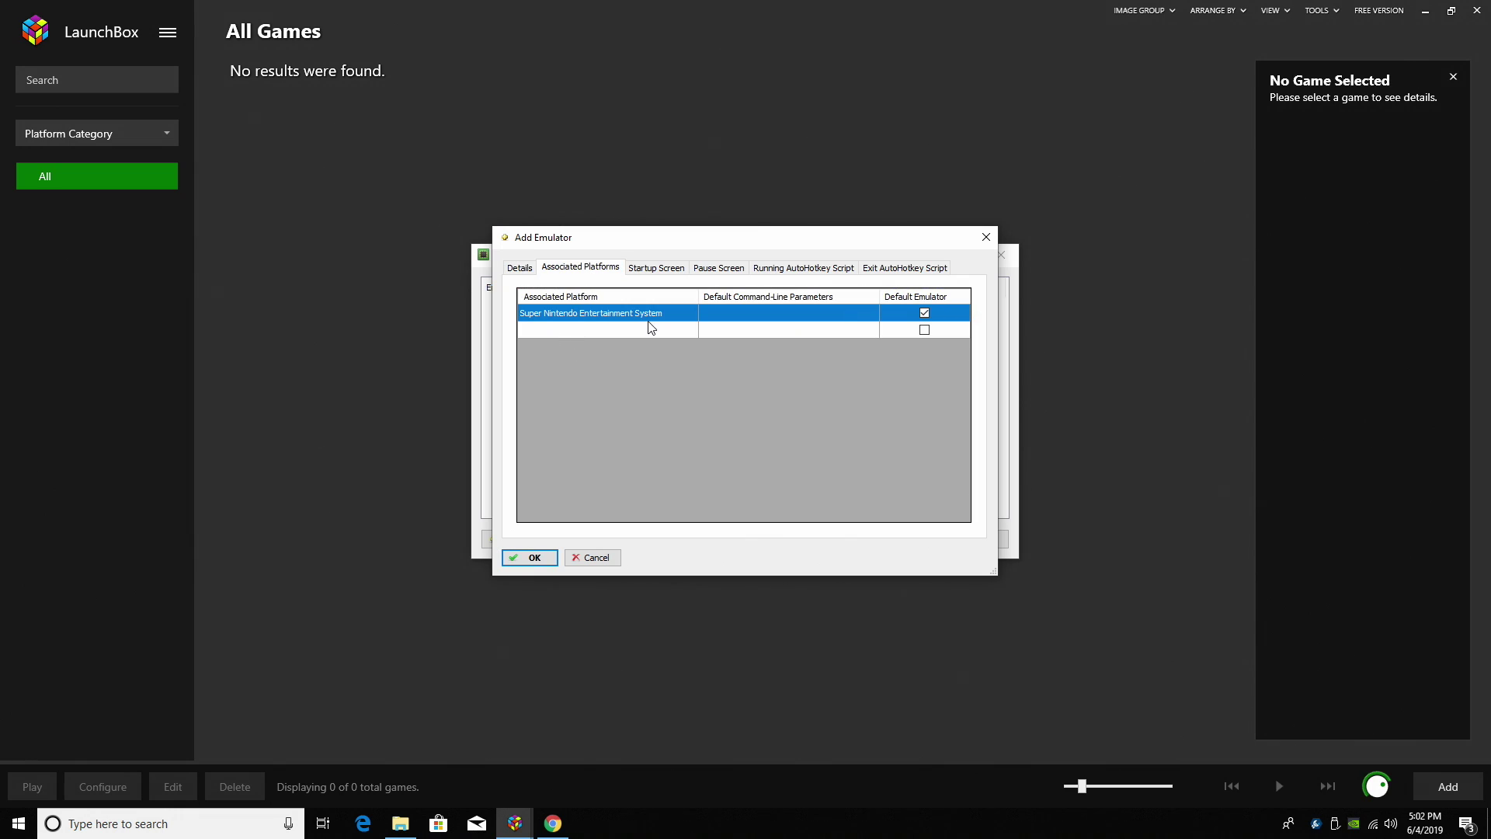
{"action": "left_click", "coordinate": [543, 558]}
{"action": "left_click", "coordinate": [980, 539]}
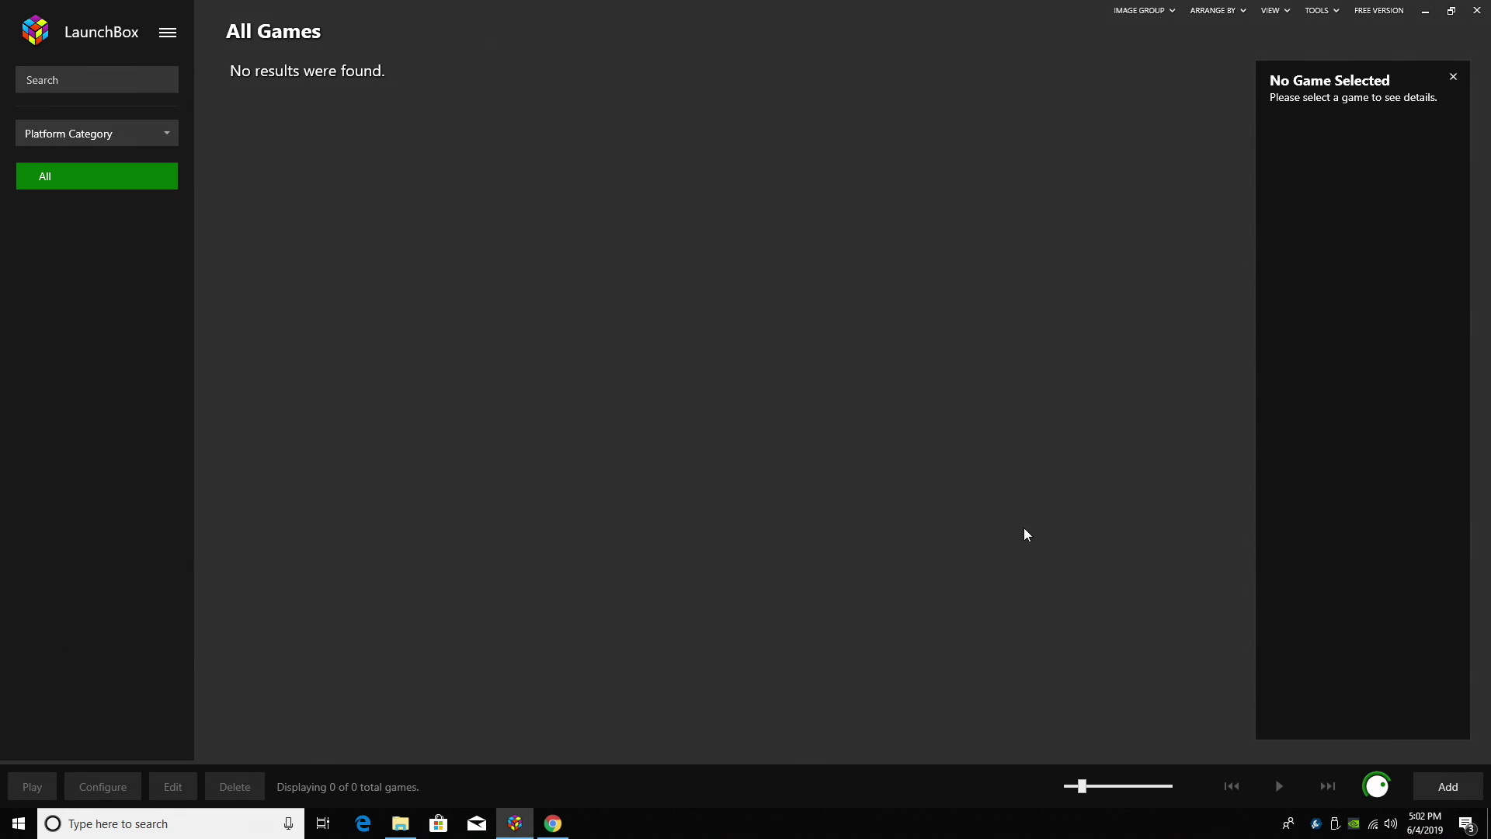
Start the Import ROMs from Files Wizard and continue past its welcome page to the file selection
{"action": "left_click", "coordinate": [167, 34]}
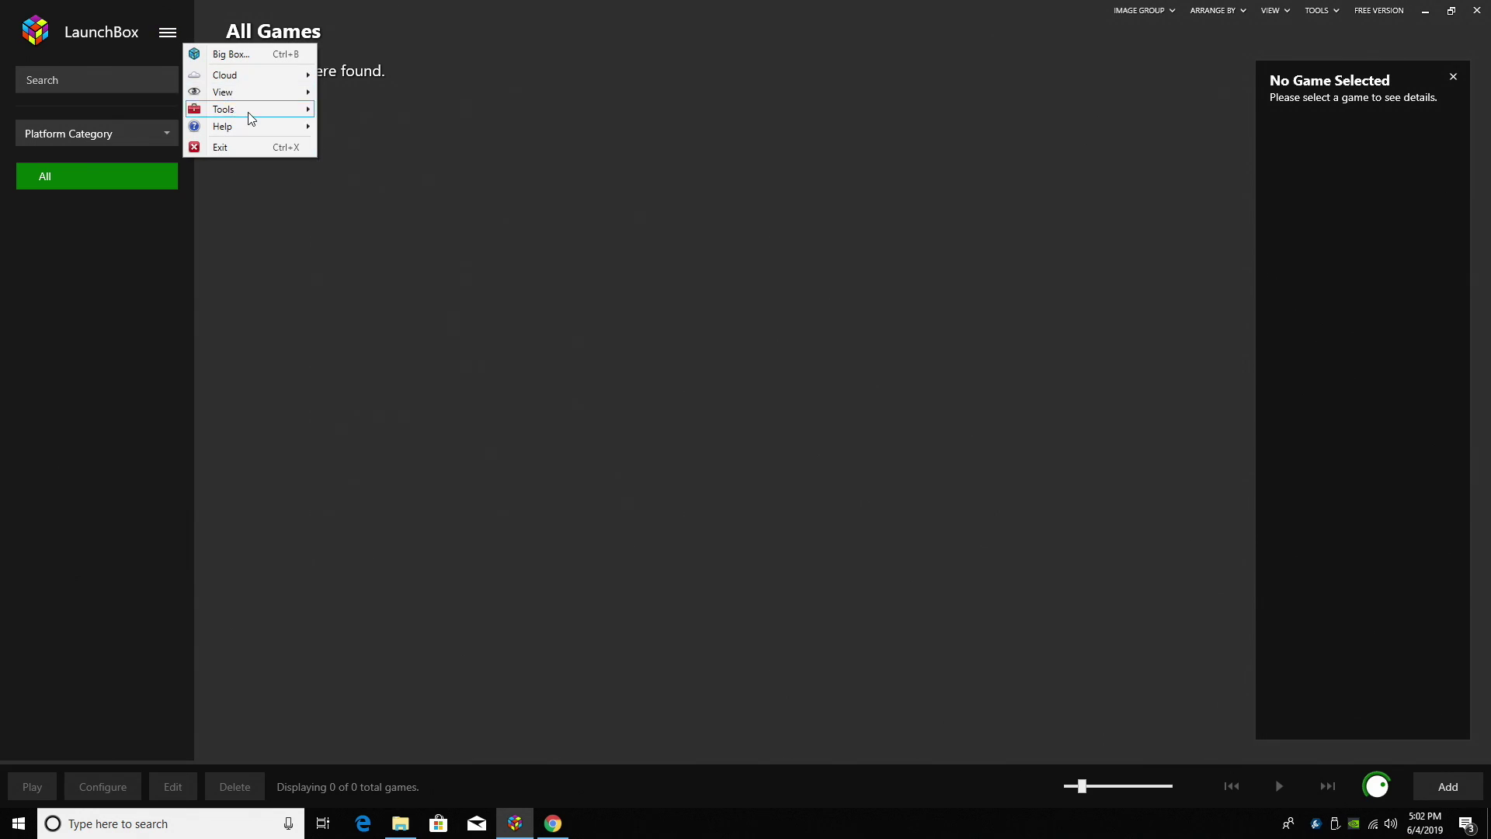
{"action": "mouse_move", "coordinate": [250, 117]}
{"action": "mouse_move", "coordinate": [374, 346]}
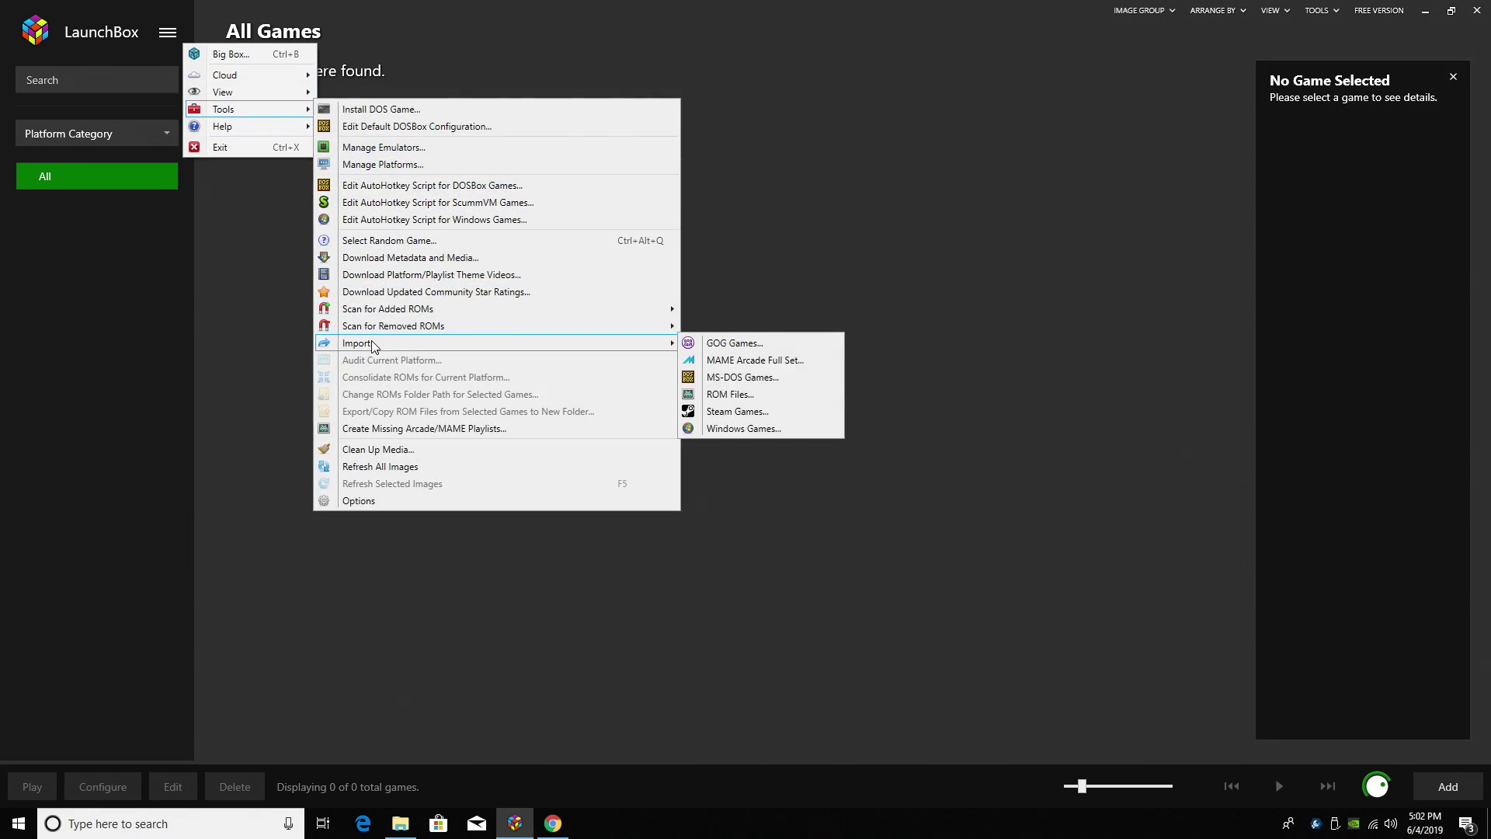
{"action": "left_click", "coordinate": [741, 395]}
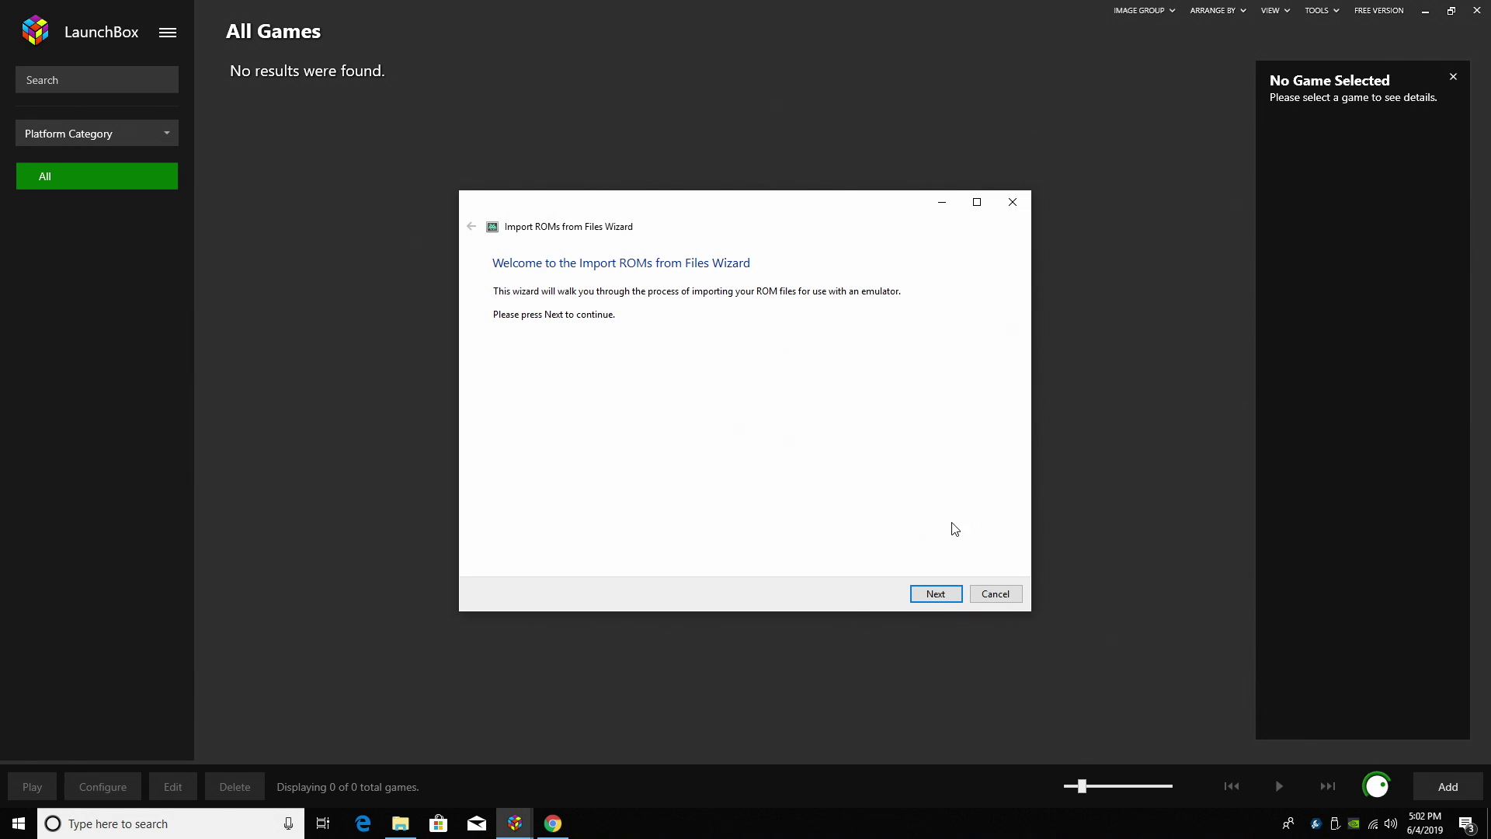
{"action": "left_click", "coordinate": [951, 593]}
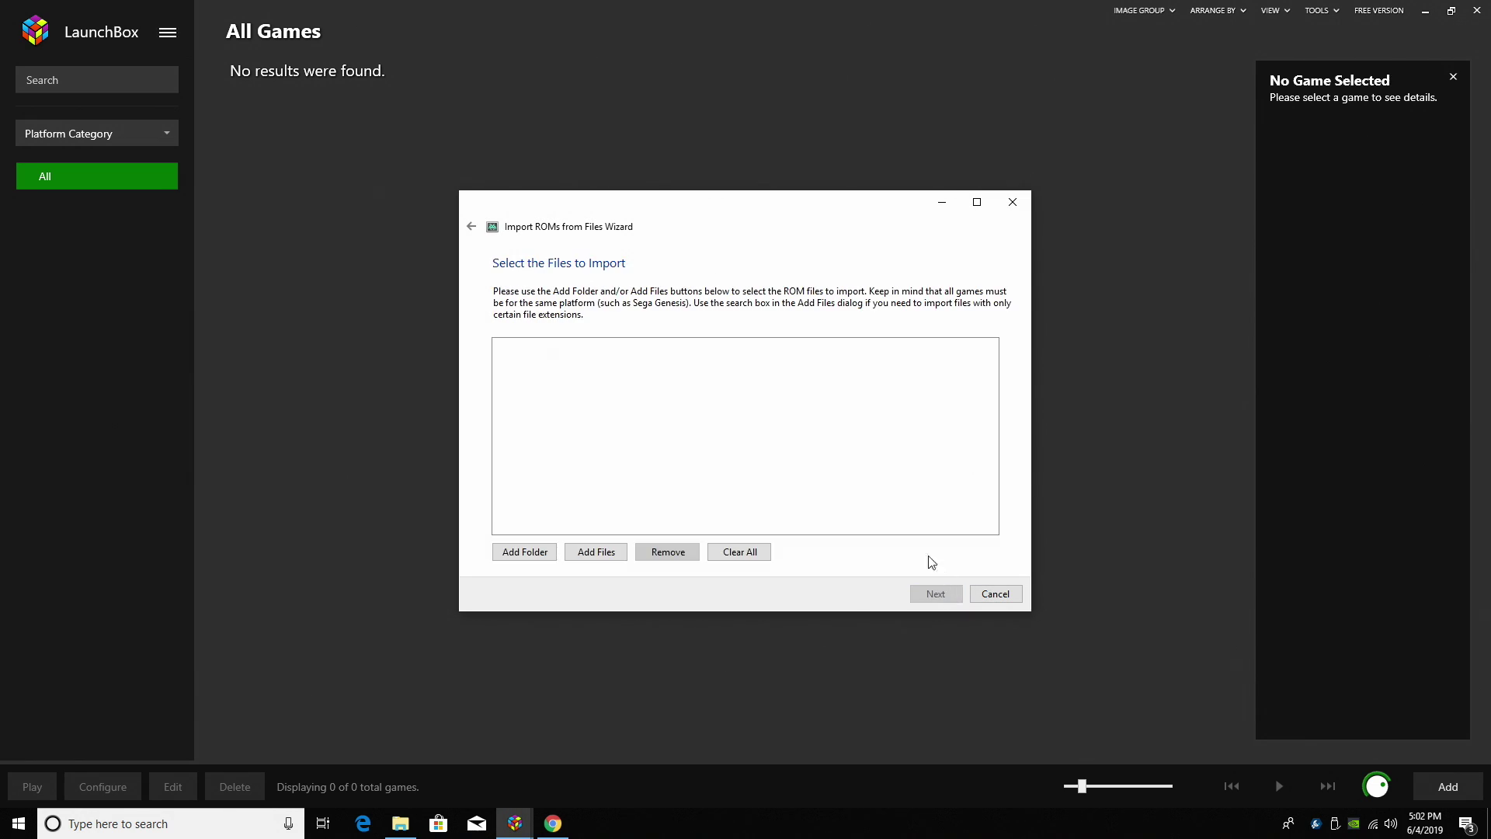
Add the SNES folder from the Desktop as the import source and continue to the platform choice
{"action": "left_click", "coordinate": [536, 553]}
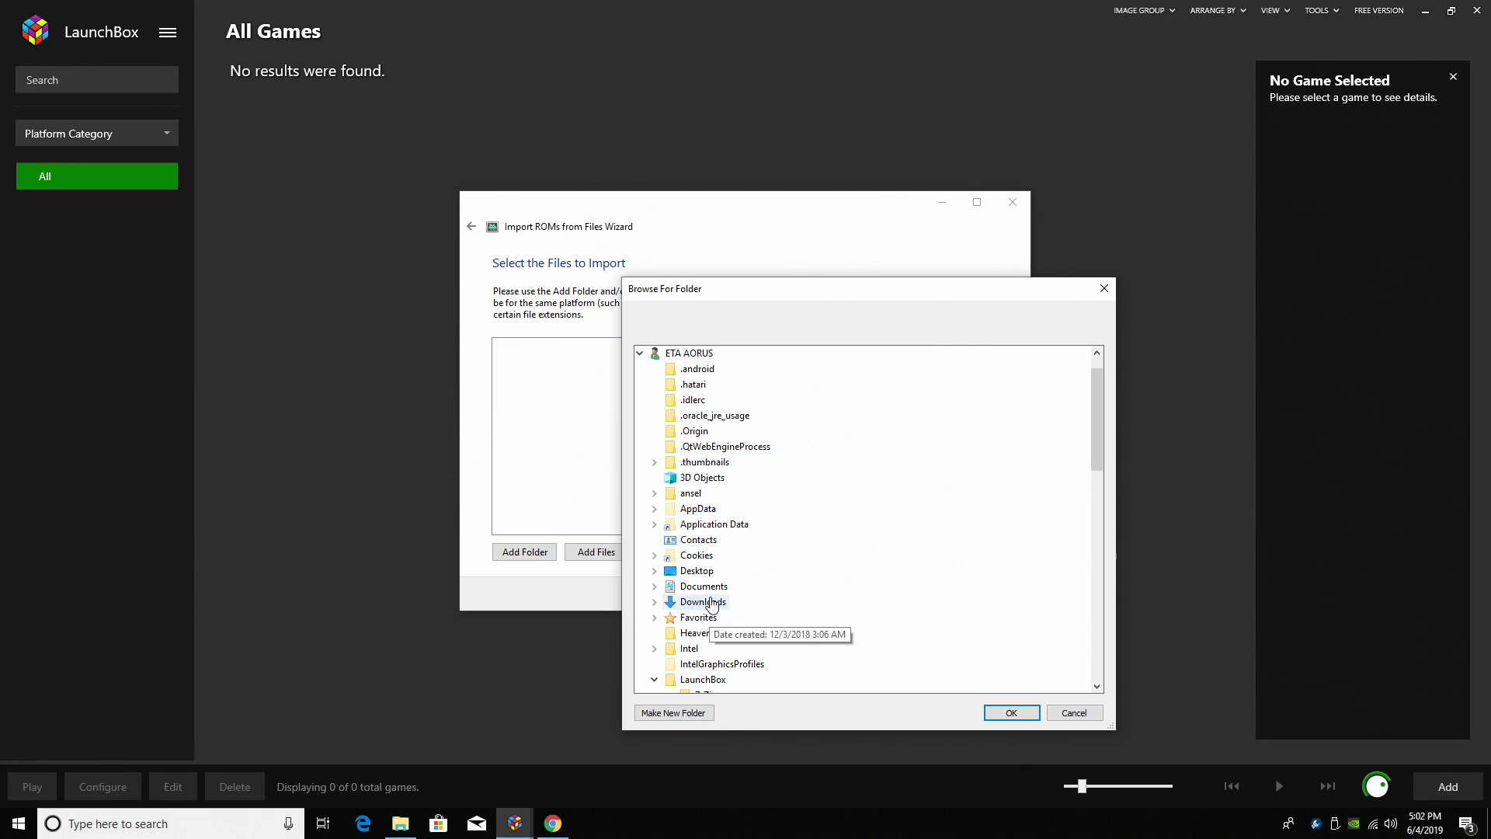
{"action": "double_click", "coordinate": [703, 573]}
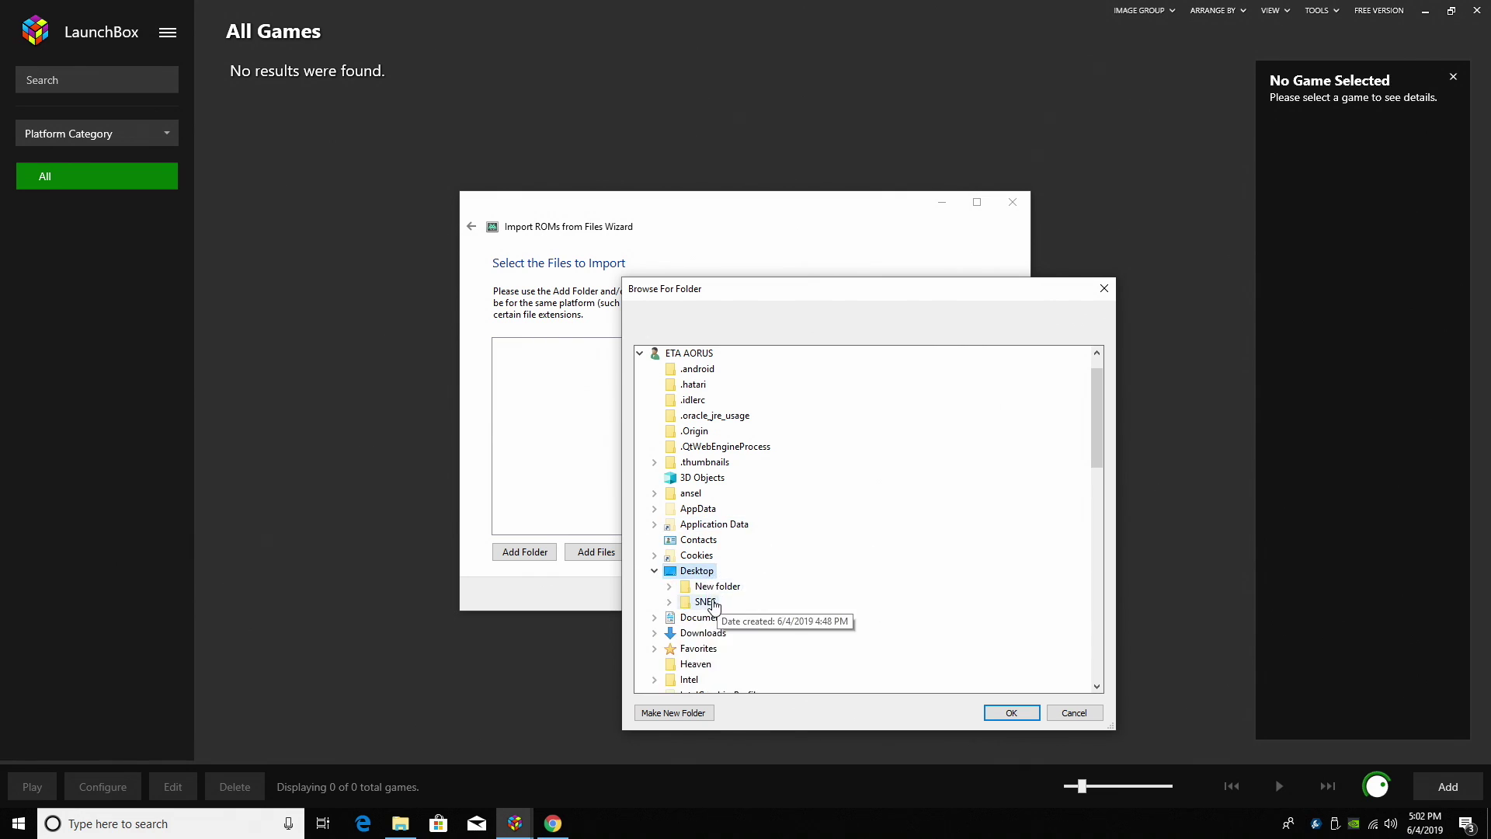
{"action": "left_click", "coordinate": [710, 602]}
{"action": "left_click", "coordinate": [1009, 712]}
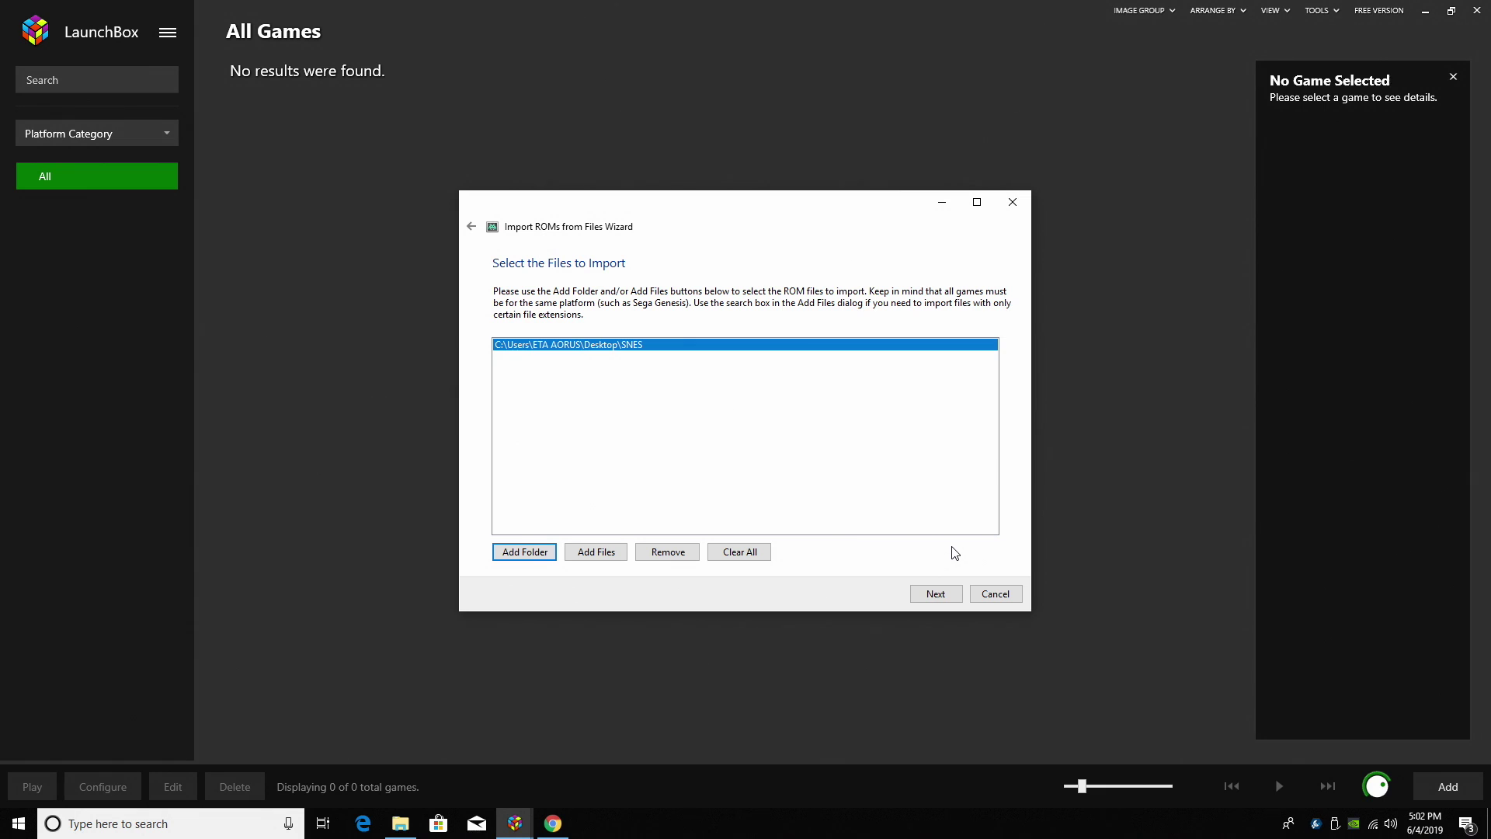
{"action": "left_click", "coordinate": [948, 597]}
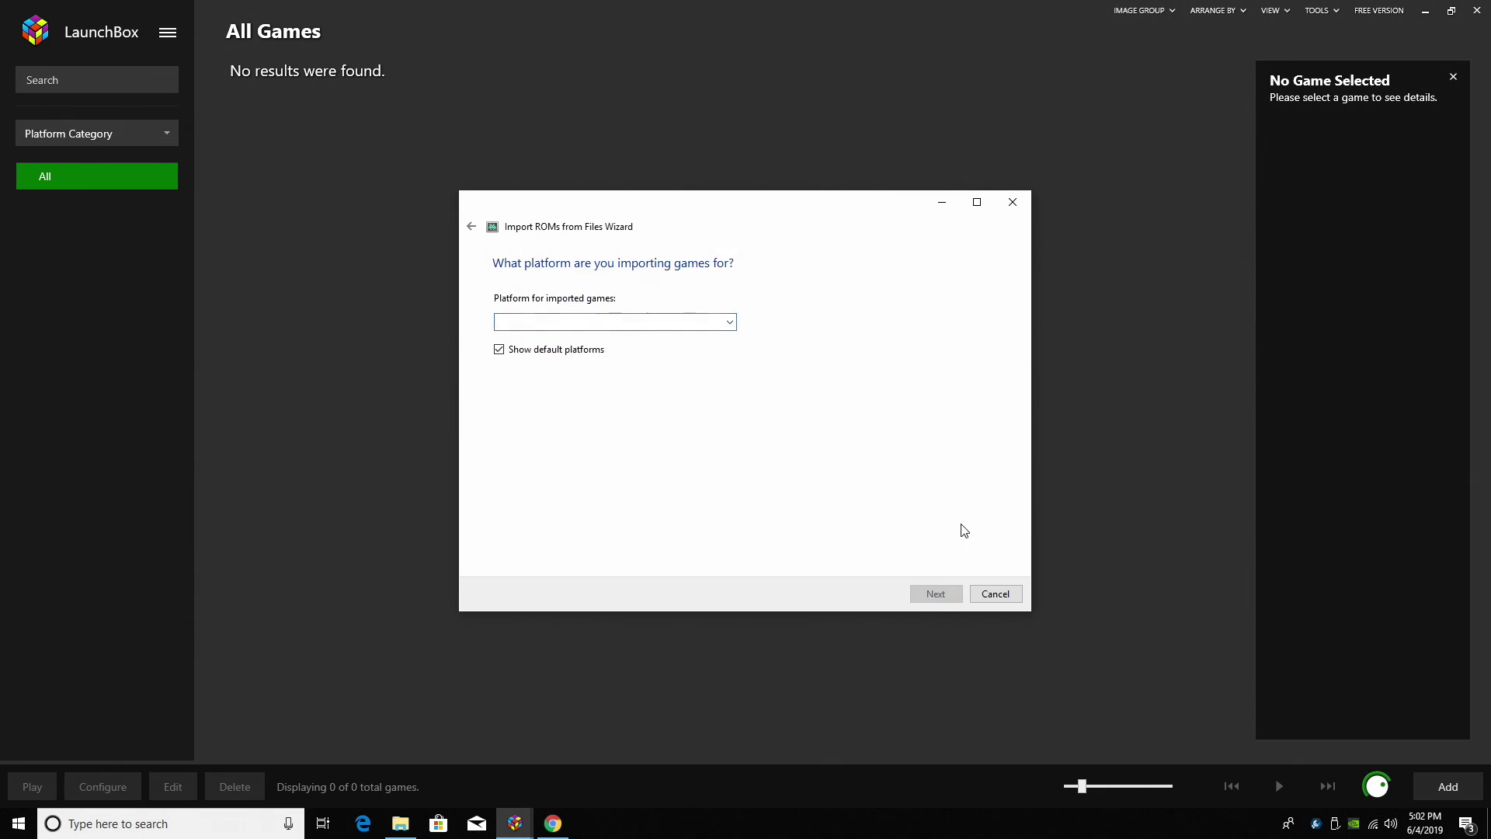
Choose Super Nintendo Entertainment System as the platform for the imported games and accept Snes9x as their emulator
{"action": "left_click", "coordinate": [730, 323]}
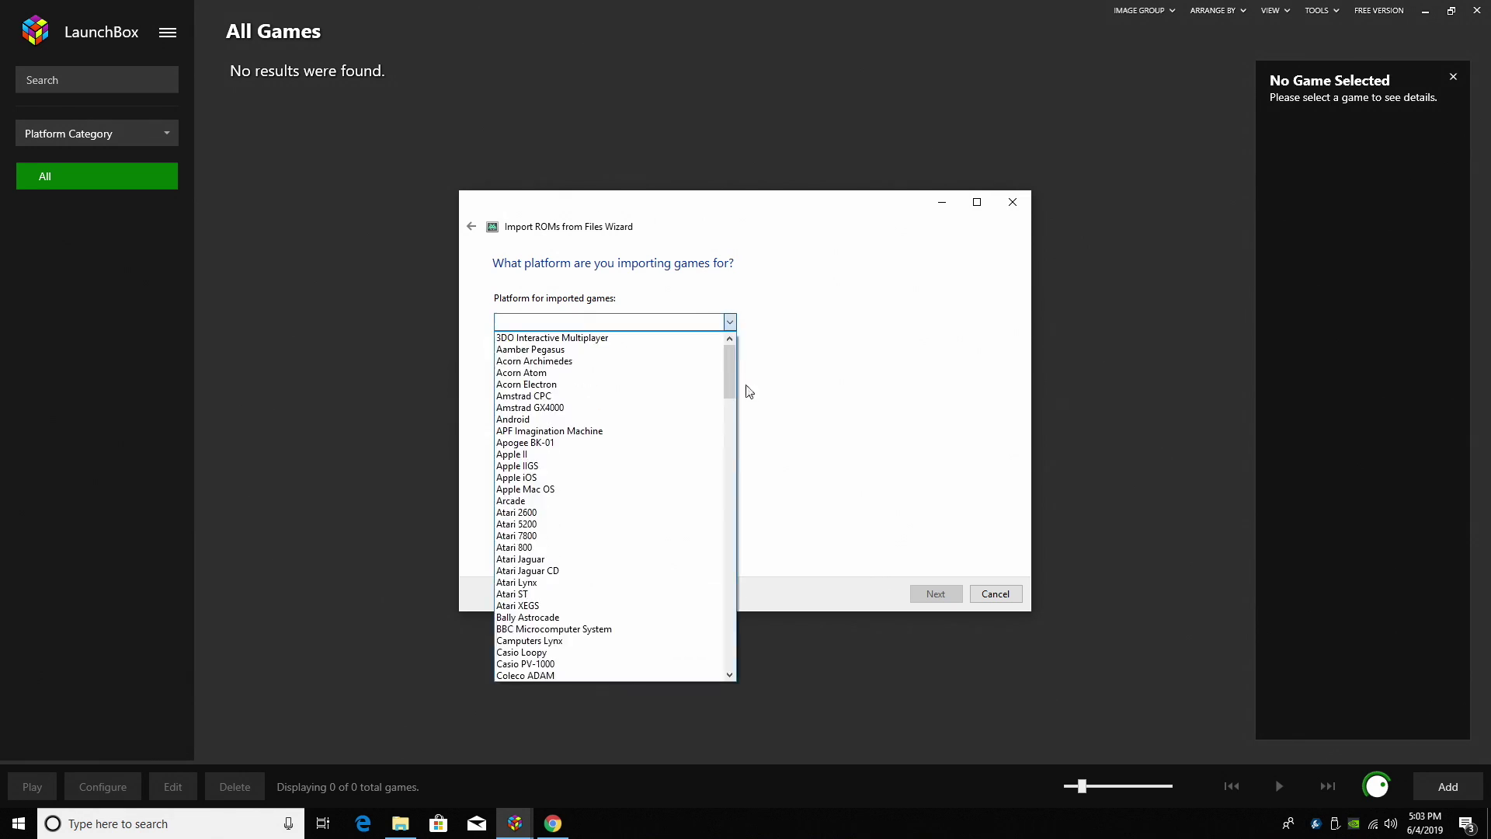
{"action": "left_click_drag", "start_coordinate": [733, 391], "coordinate": [653, 642]}
{"action": "left_click", "coordinate": [632, 665]}
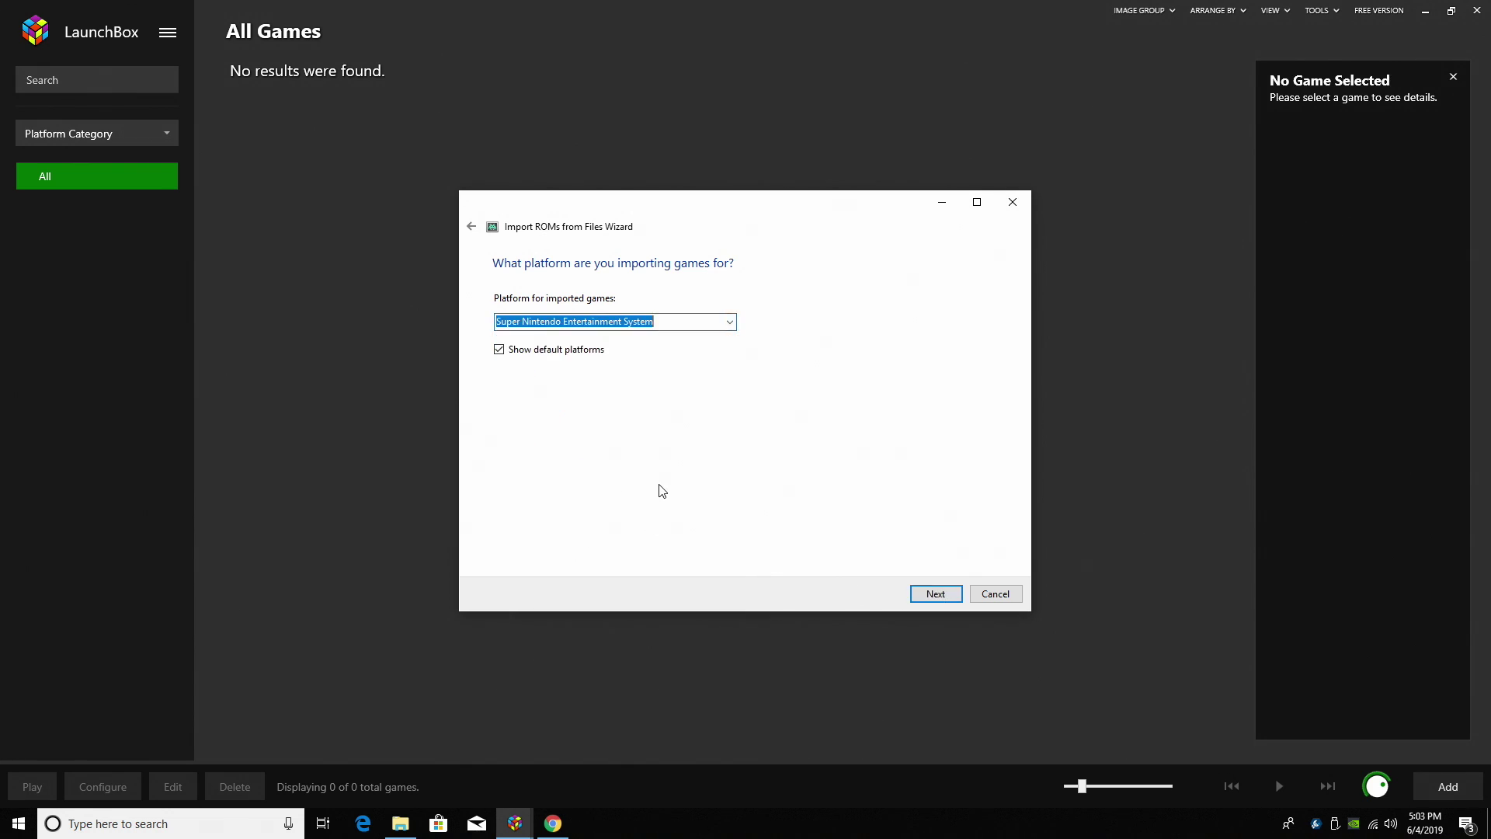
{"action": "left_click", "coordinate": [935, 594]}
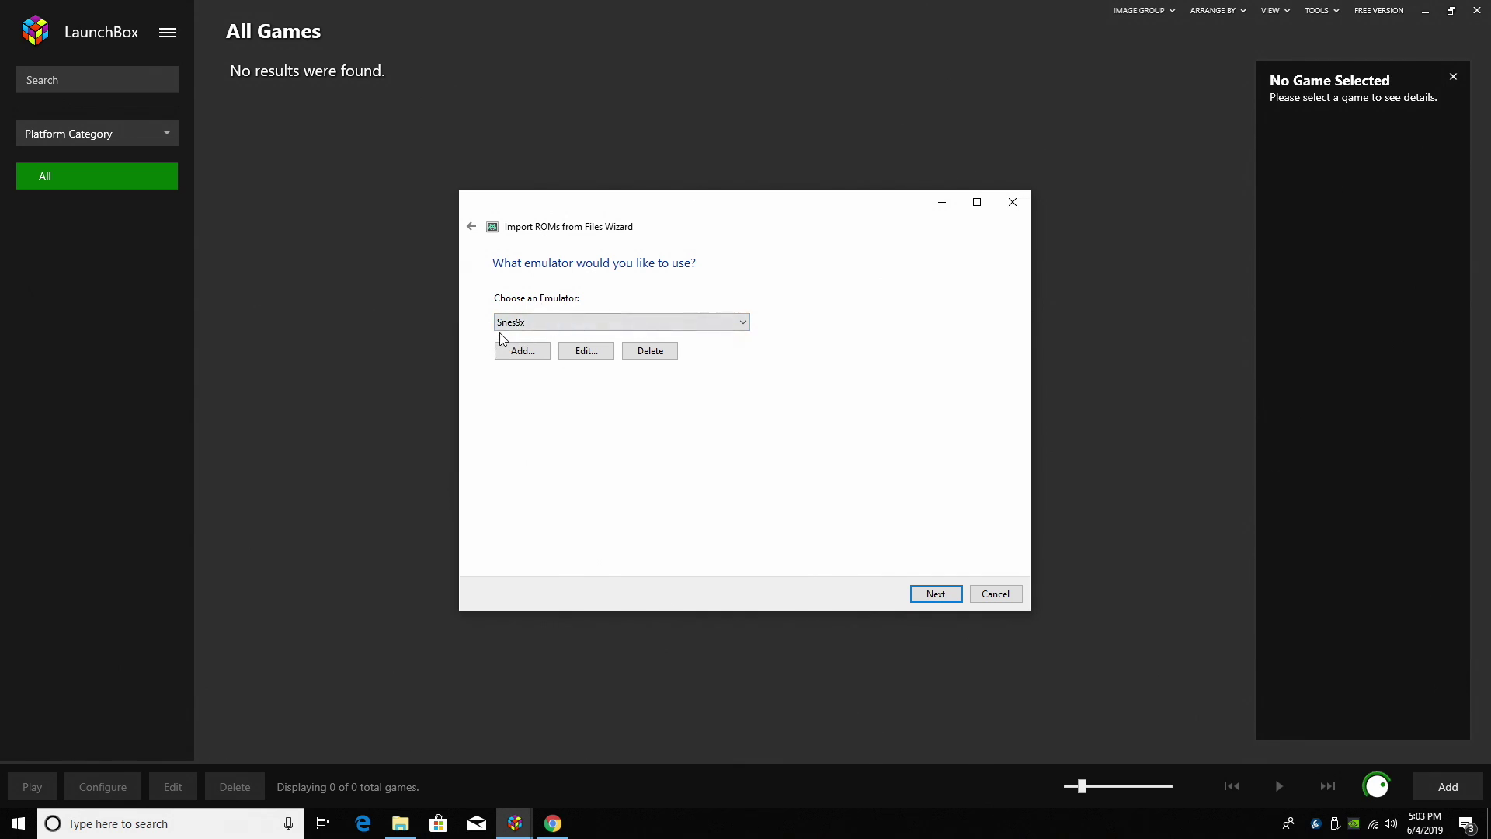
{"action": "left_click", "coordinate": [923, 595]}
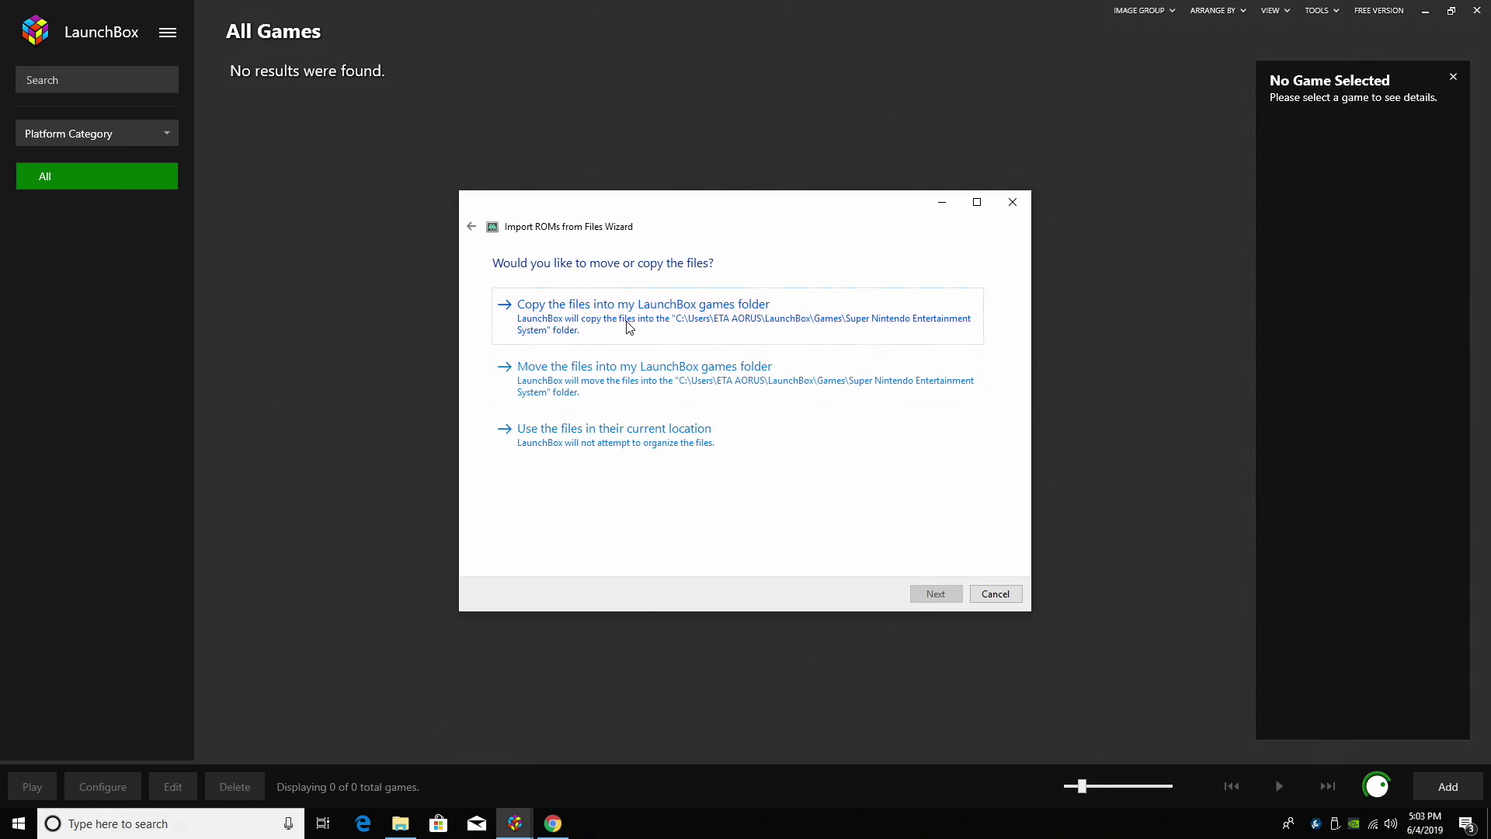
Choose to copy the files into the LaunchBox games folder and accept the metadata search from the LaunchBox Games Database
{"action": "left_click", "coordinate": [754, 321]}
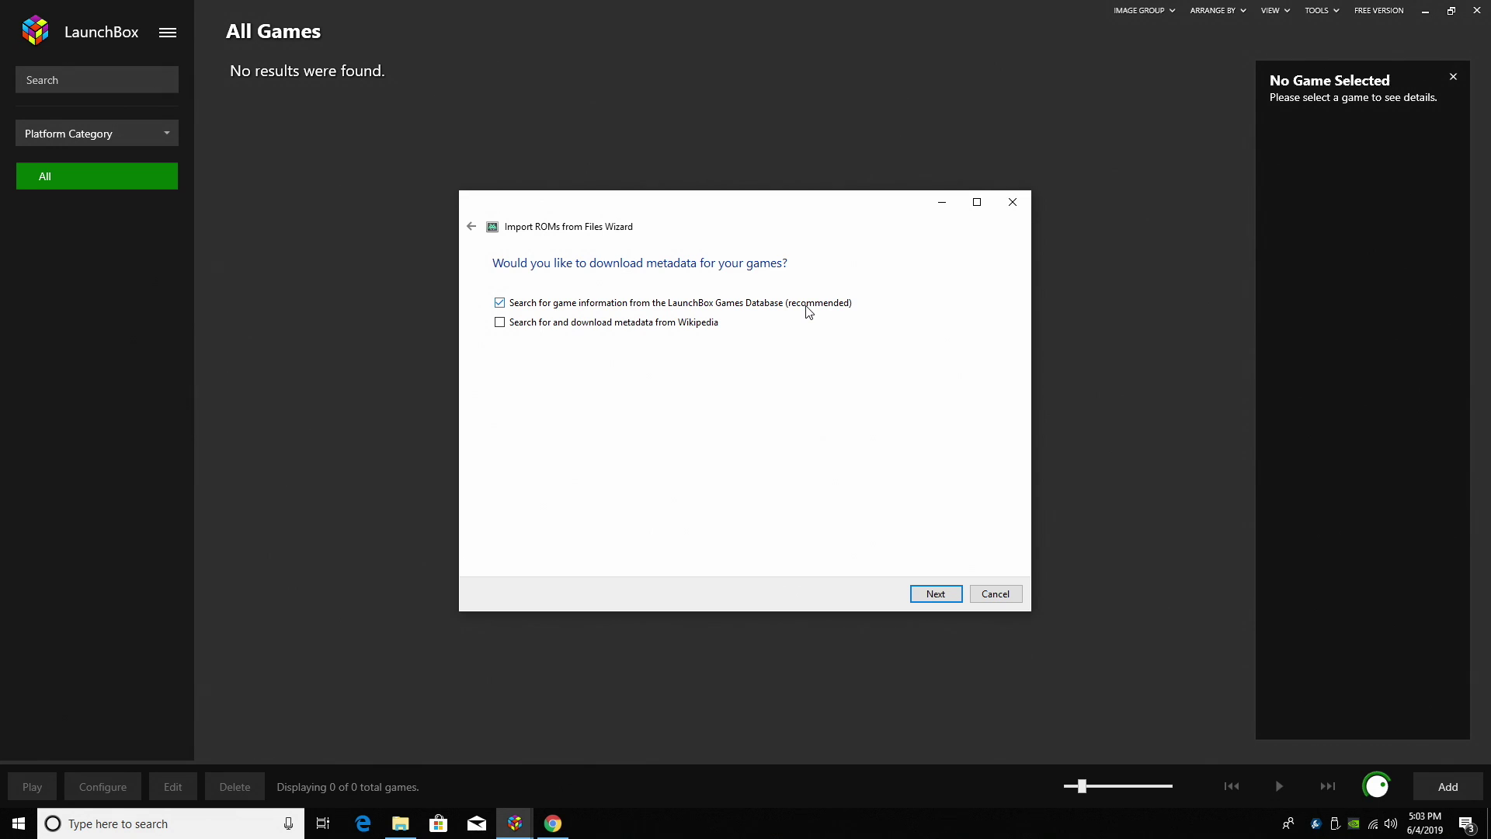
{"action": "left_click", "coordinate": [942, 596]}
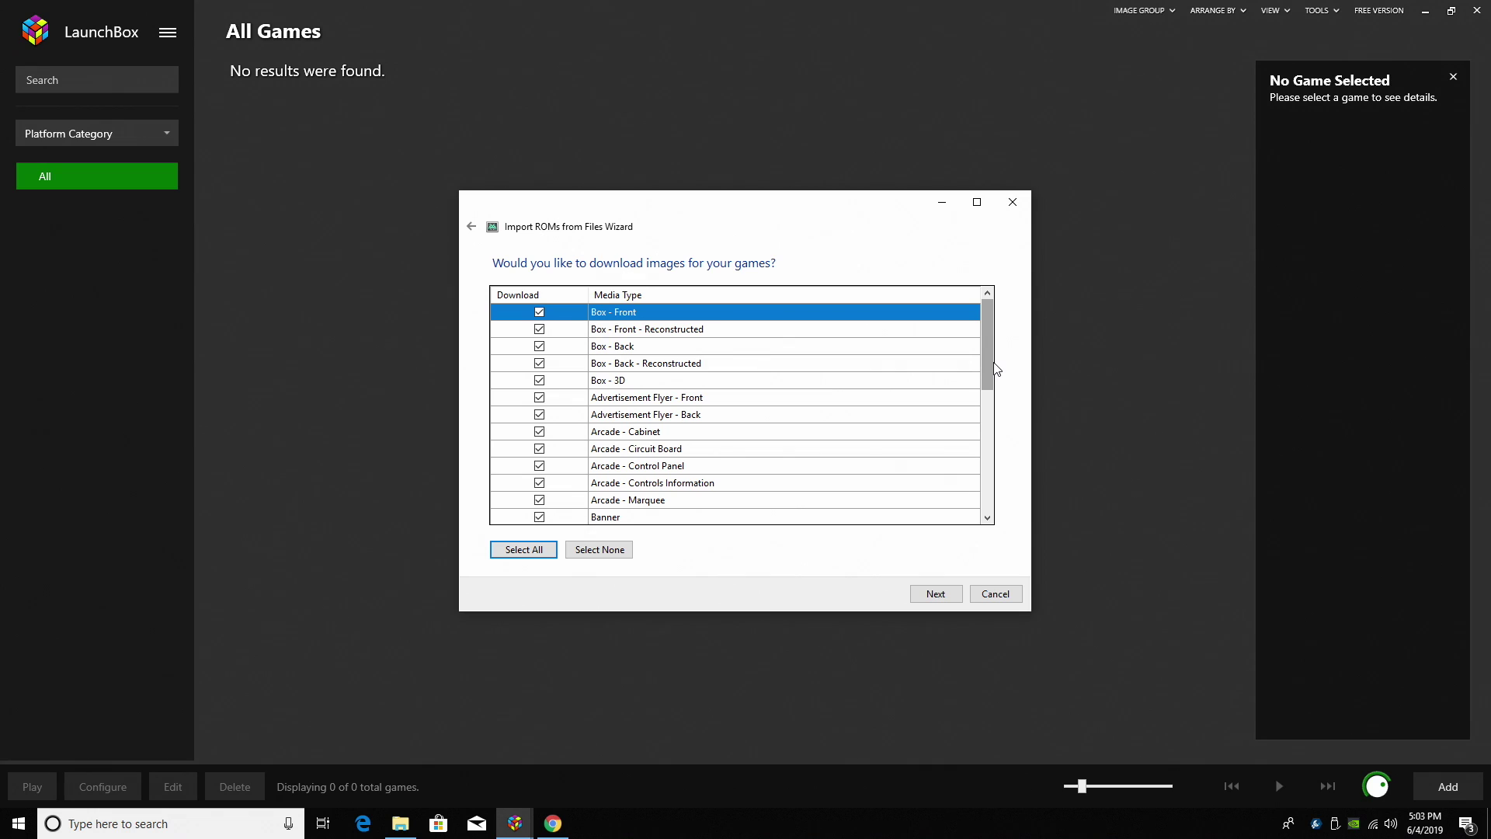
Keep every image type selected for download and continue without configuring EmuMovies media
{"action": "scroll", "coordinate": [997, 369], "scroll_direction": "down", "scroll_amount": 6}
{"action": "scroll", "coordinate": [997, 369], "scroll_direction": "up", "scroll_amount": 6}
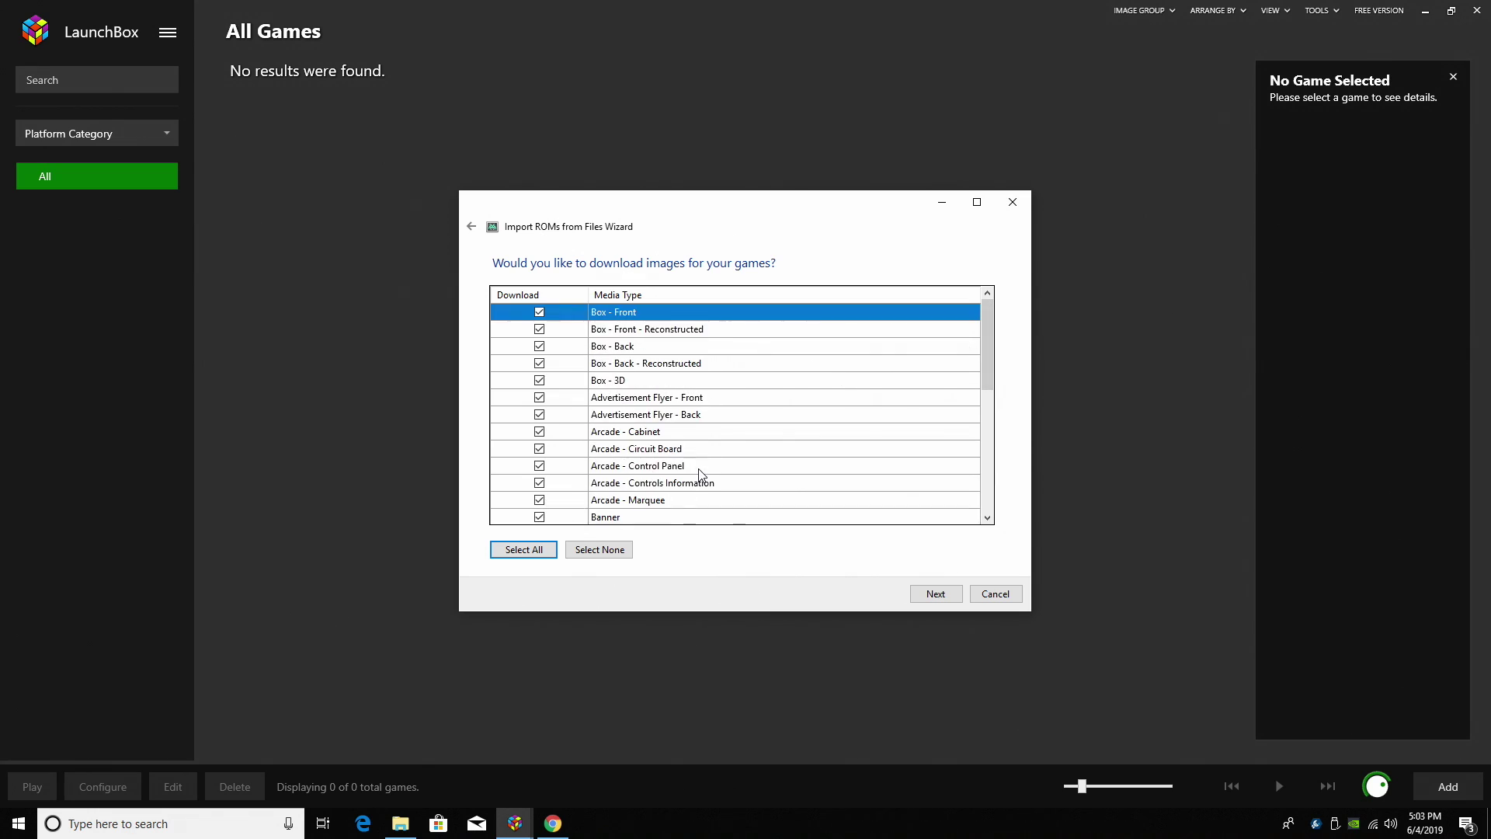
{"action": "left_click", "coordinate": [935, 593]}
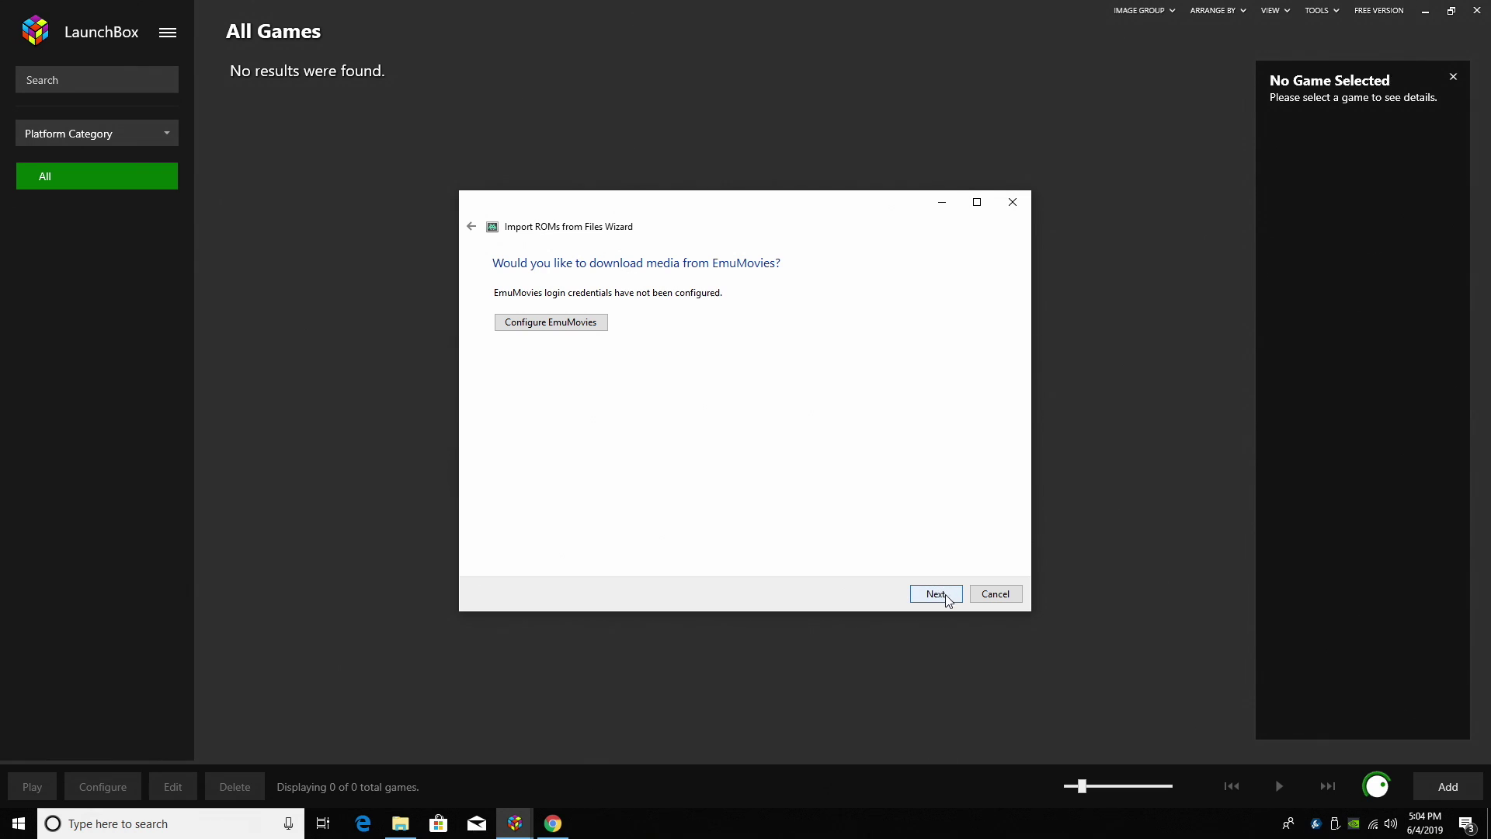
{"action": "left_click", "coordinate": [937, 594]}
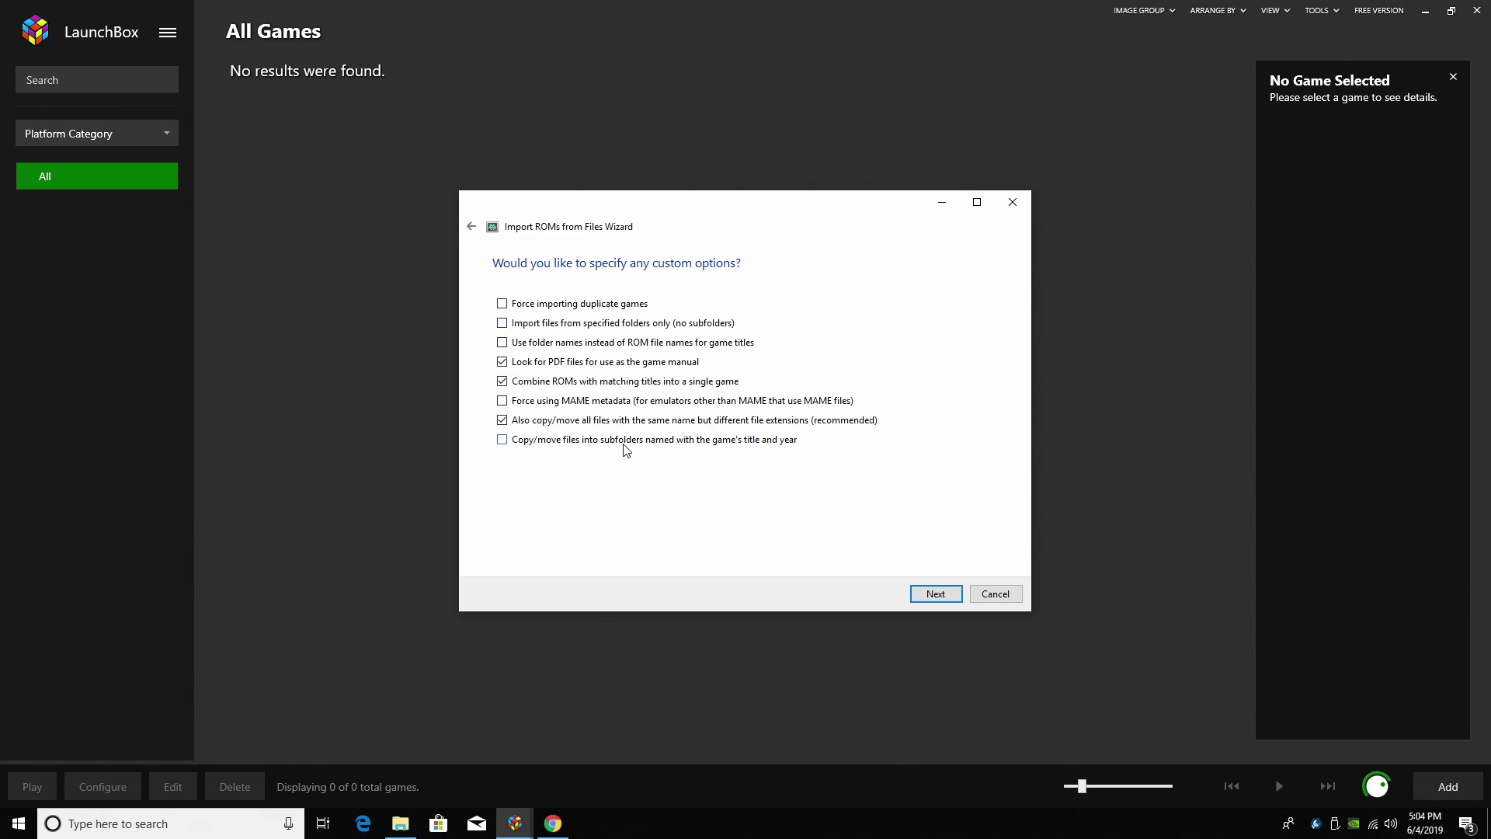
Accept the default custom options, check the files in the ready-to-import list, and finish importing the games
{"action": "left_click", "coordinate": [935, 592]}
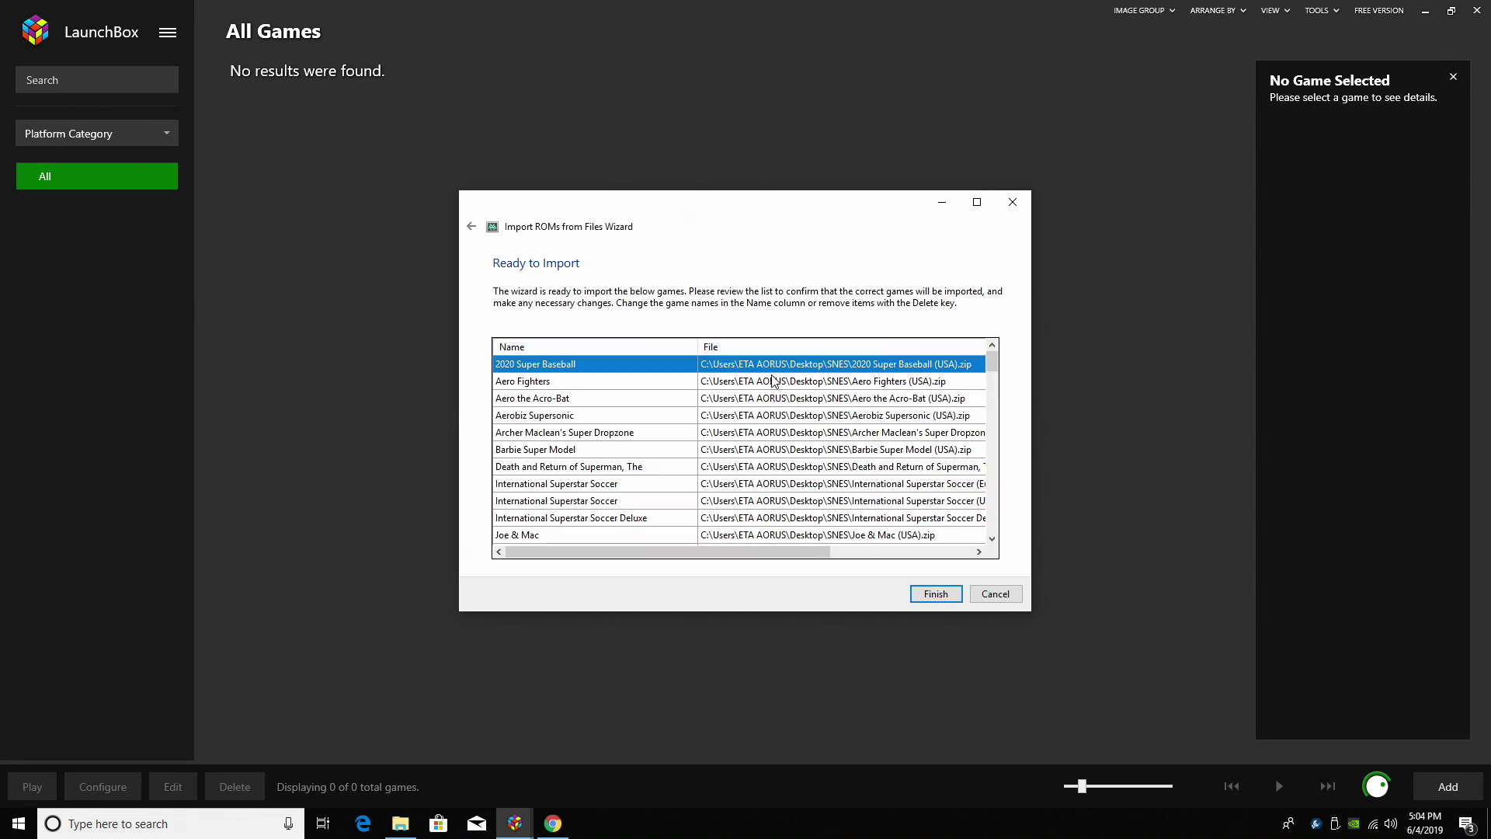
{"action": "left_click_drag", "start_coordinate": [791, 552], "coordinate": [933, 459]}
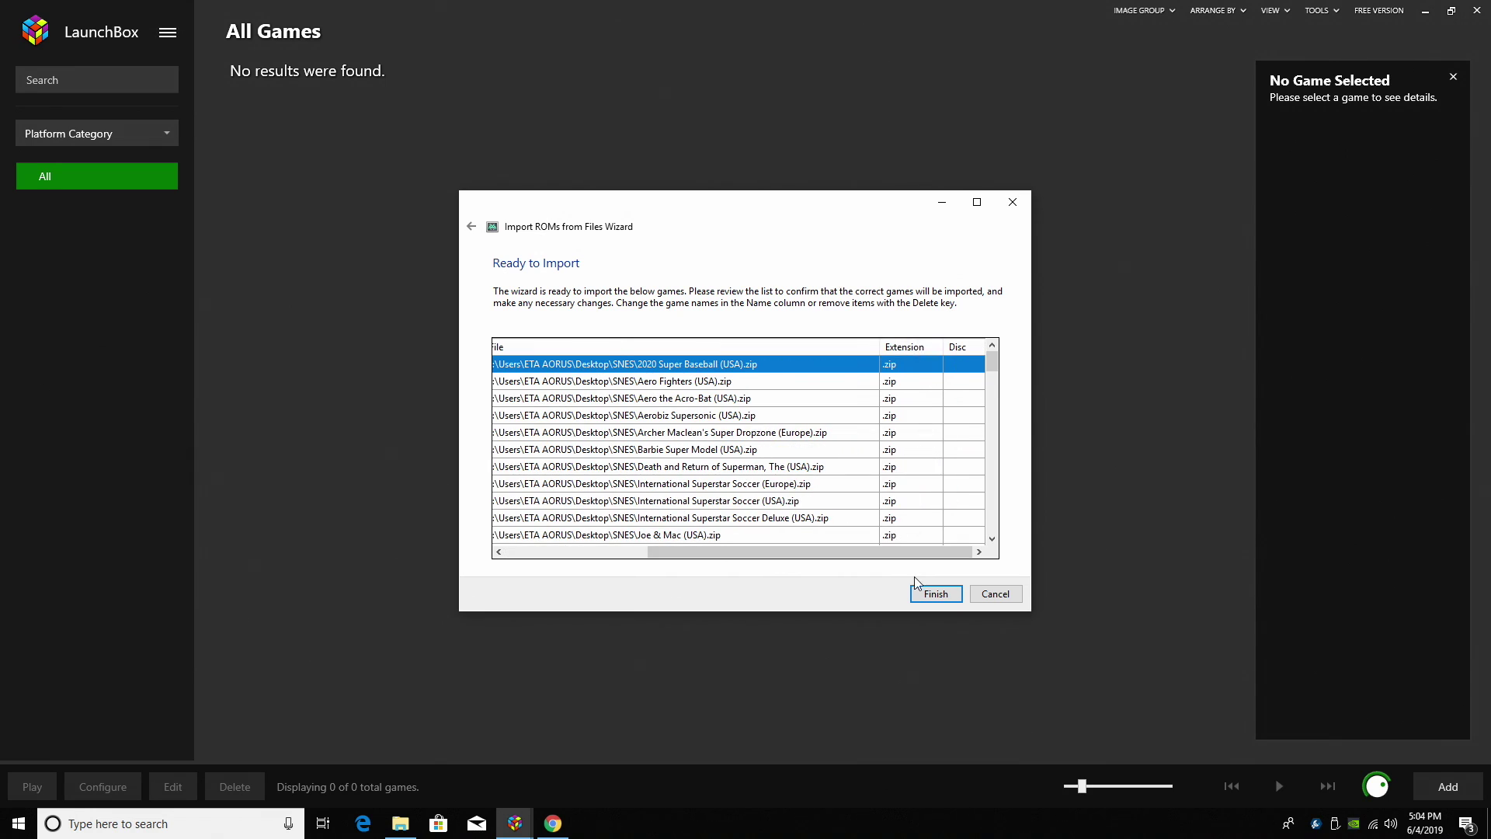
{"action": "left_click", "coordinate": [941, 594]}
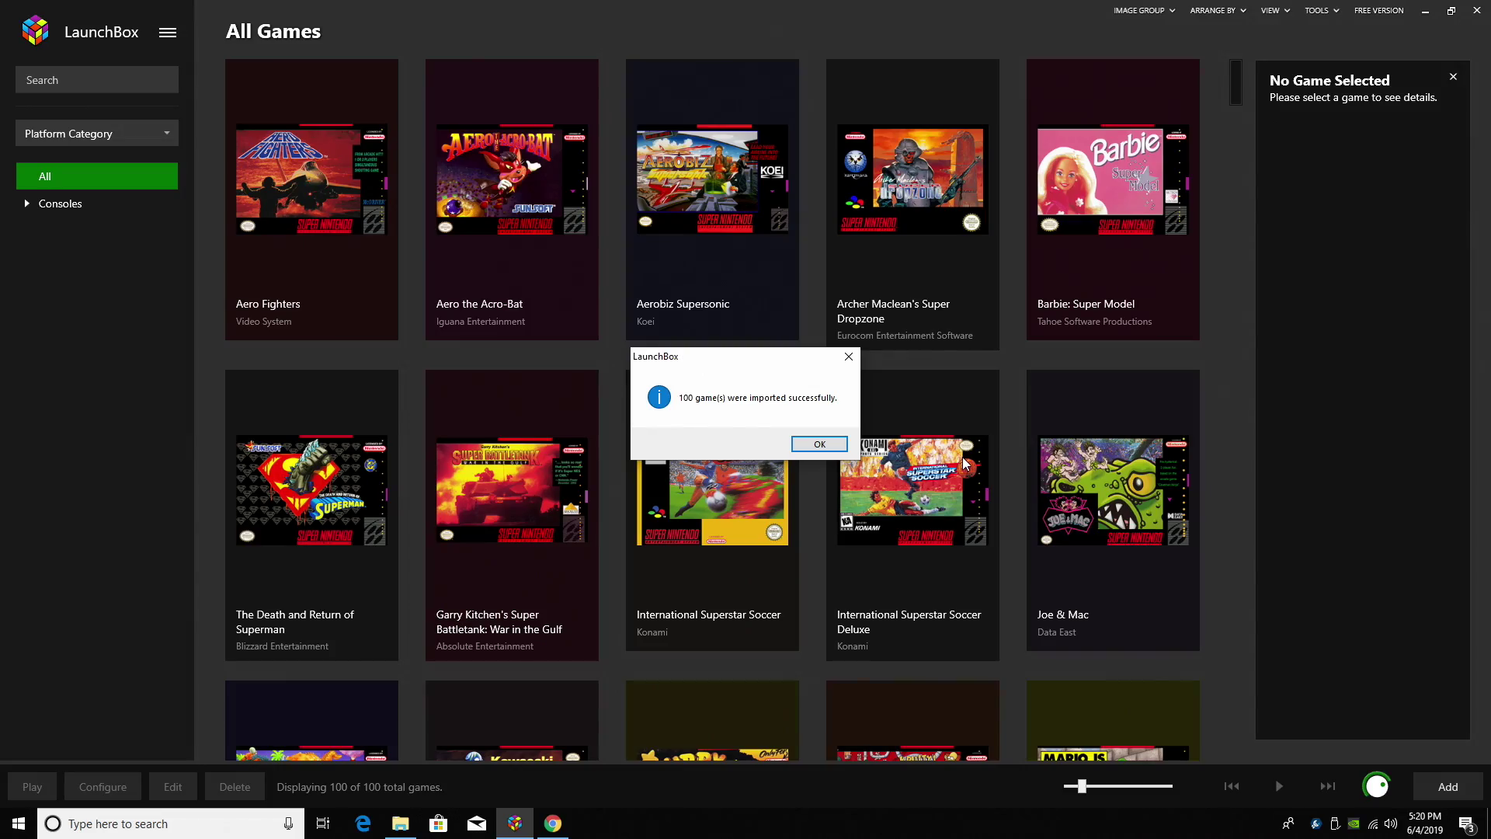
{"action": "left_click", "coordinate": [819, 443]}
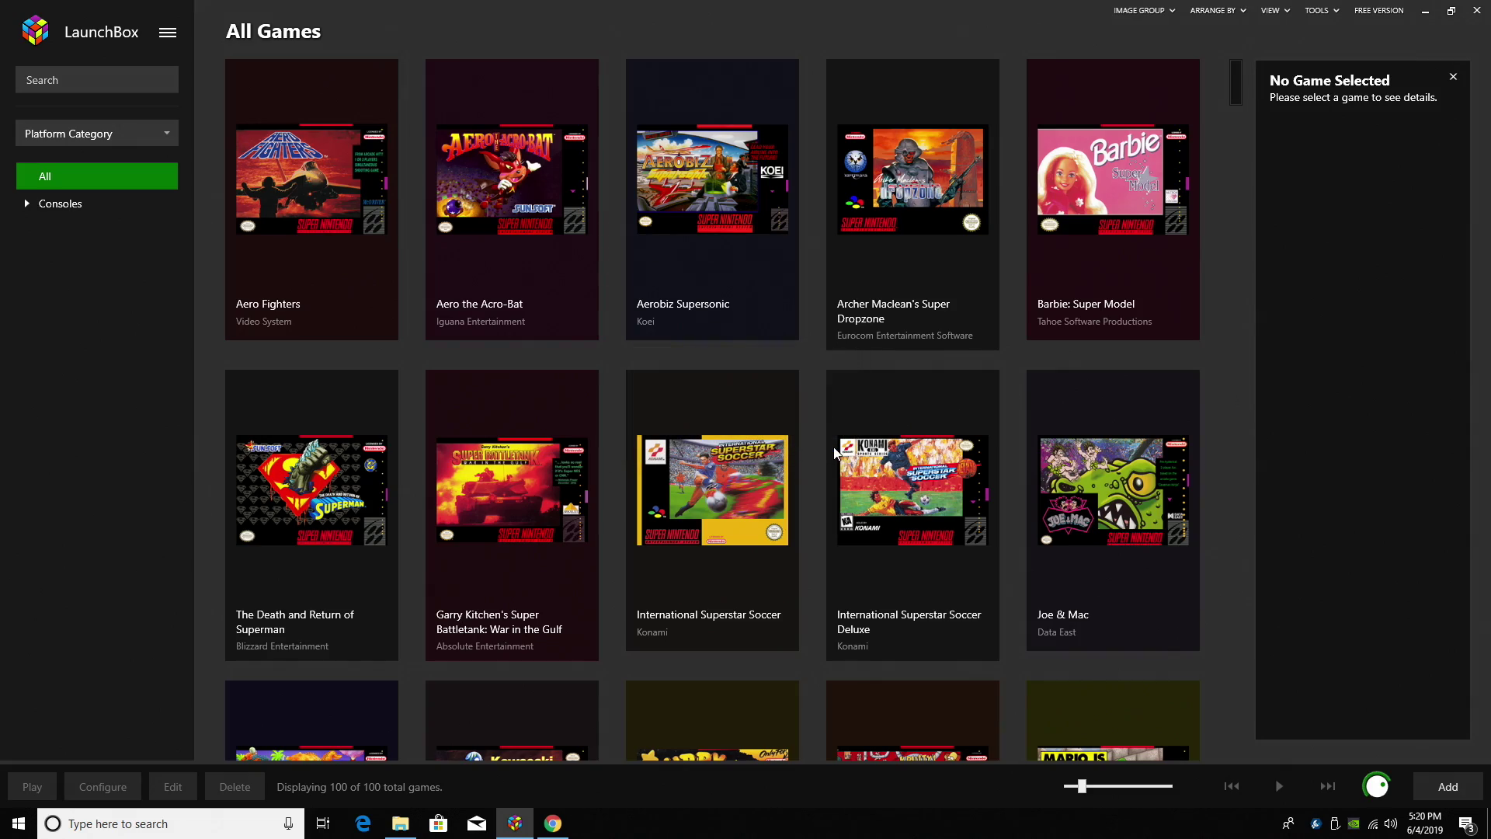
Look over the imported games and switch the library's image group to 3D Boxes
{"action": "scroll", "coordinate": [830, 443], "scroll_direction": "down", "scroll_amount": 3}
{"action": "scroll", "coordinate": [828, 440], "scroll_direction": "down", "scroll_amount": 10}
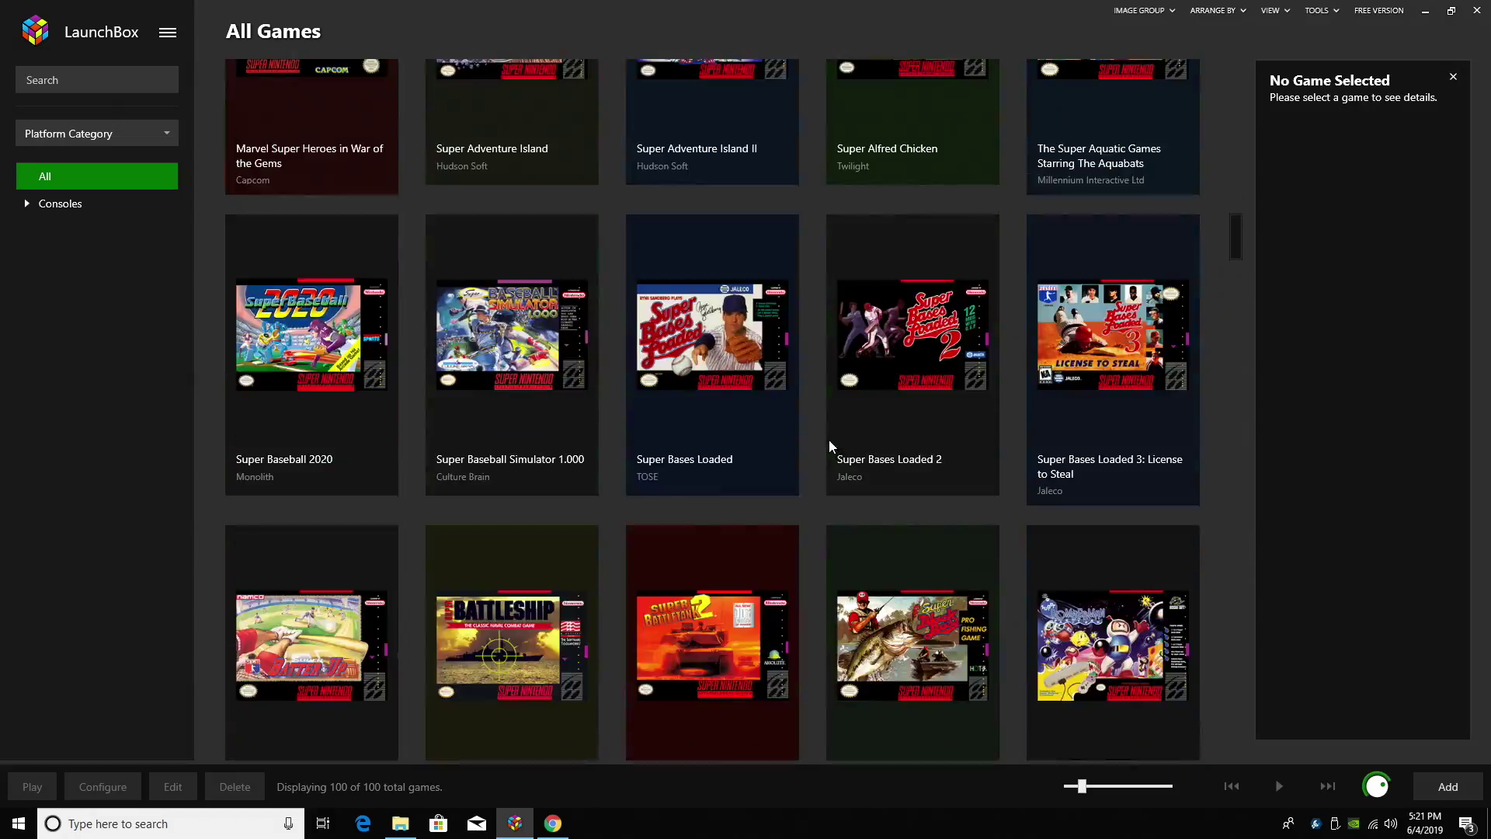
{"action": "scroll", "coordinate": [810, 459], "scroll_direction": "up", "scroll_amount": 6}
{"action": "scroll", "coordinate": [810, 460], "scroll_direction": "up", "scroll_amount": 10}
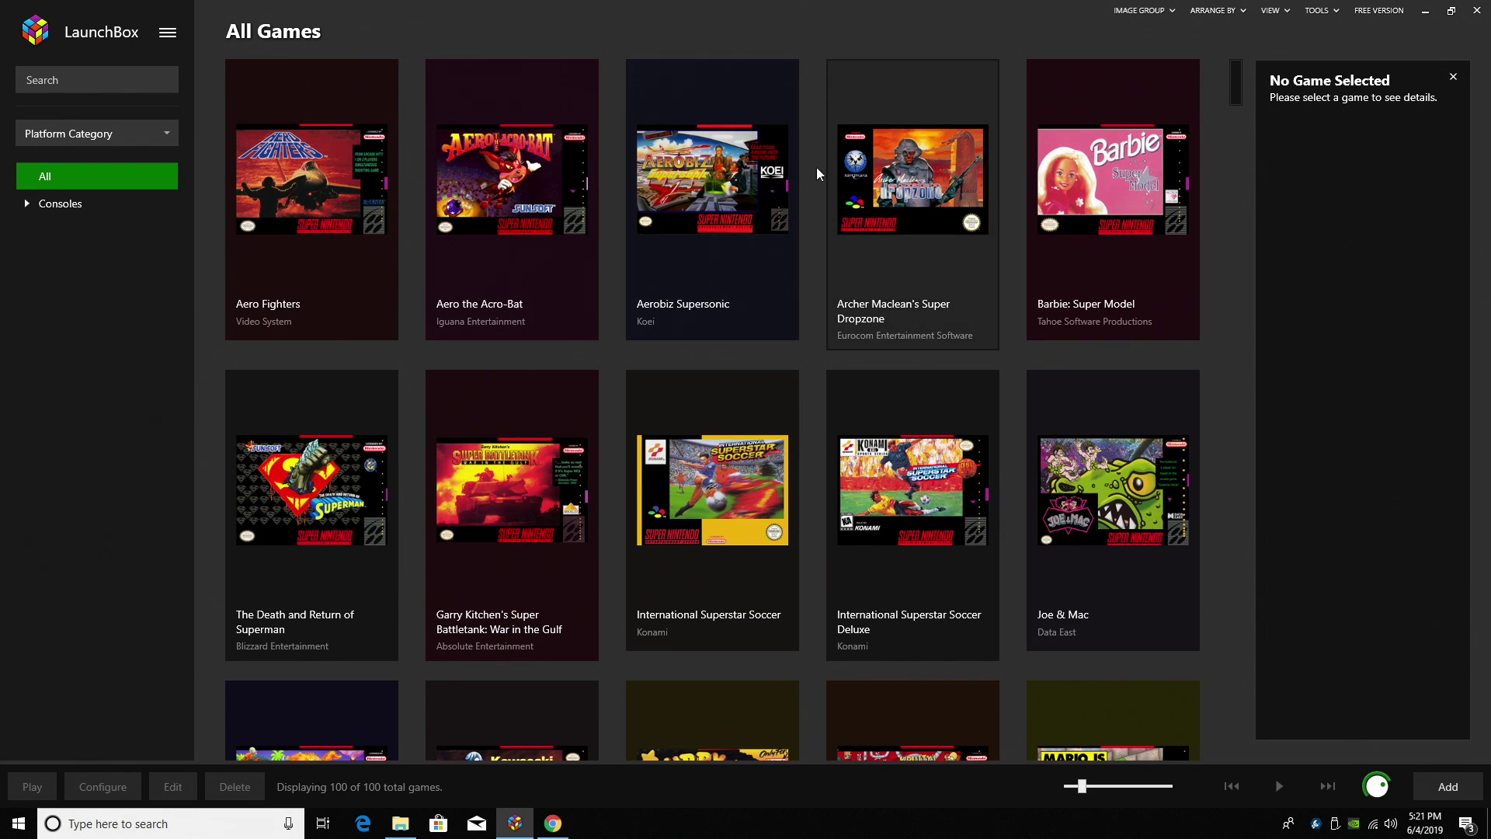
{"action": "left_click", "coordinate": [1165, 19]}
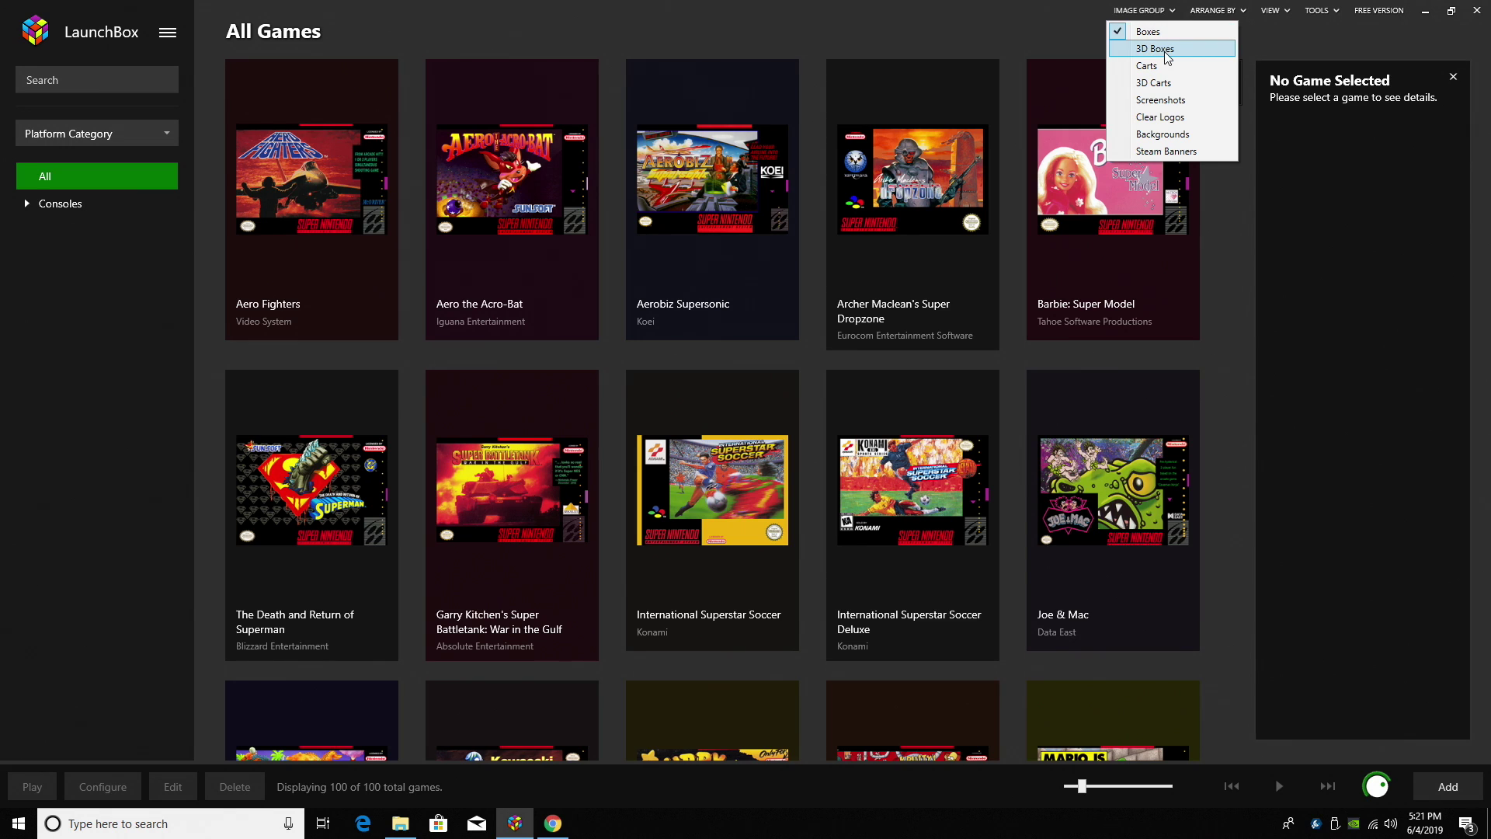
{"action": "left_click", "coordinate": [1165, 51]}
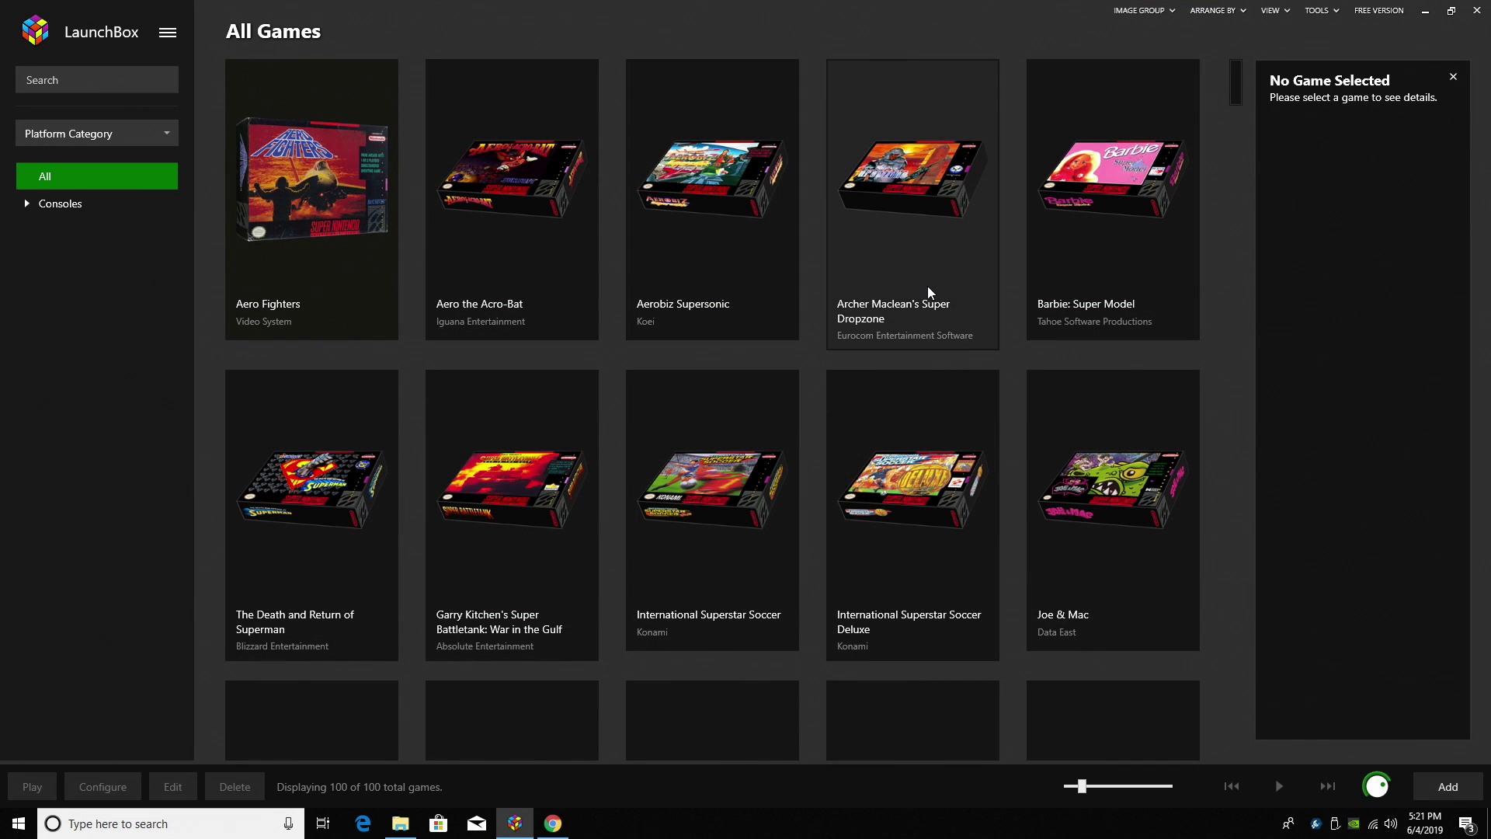
Browse the 3D box view, launch Joe & Mac from the library, and exit the game
{"action": "scroll", "coordinate": [1000, 326], "scroll_direction": "down", "scroll_amount": 3}
{"action": "scroll", "coordinate": [1000, 329], "scroll_direction": "down", "scroll_amount": 3}
{"action": "scroll", "coordinate": [999, 329], "scroll_direction": "up", "scroll_amount": 6}
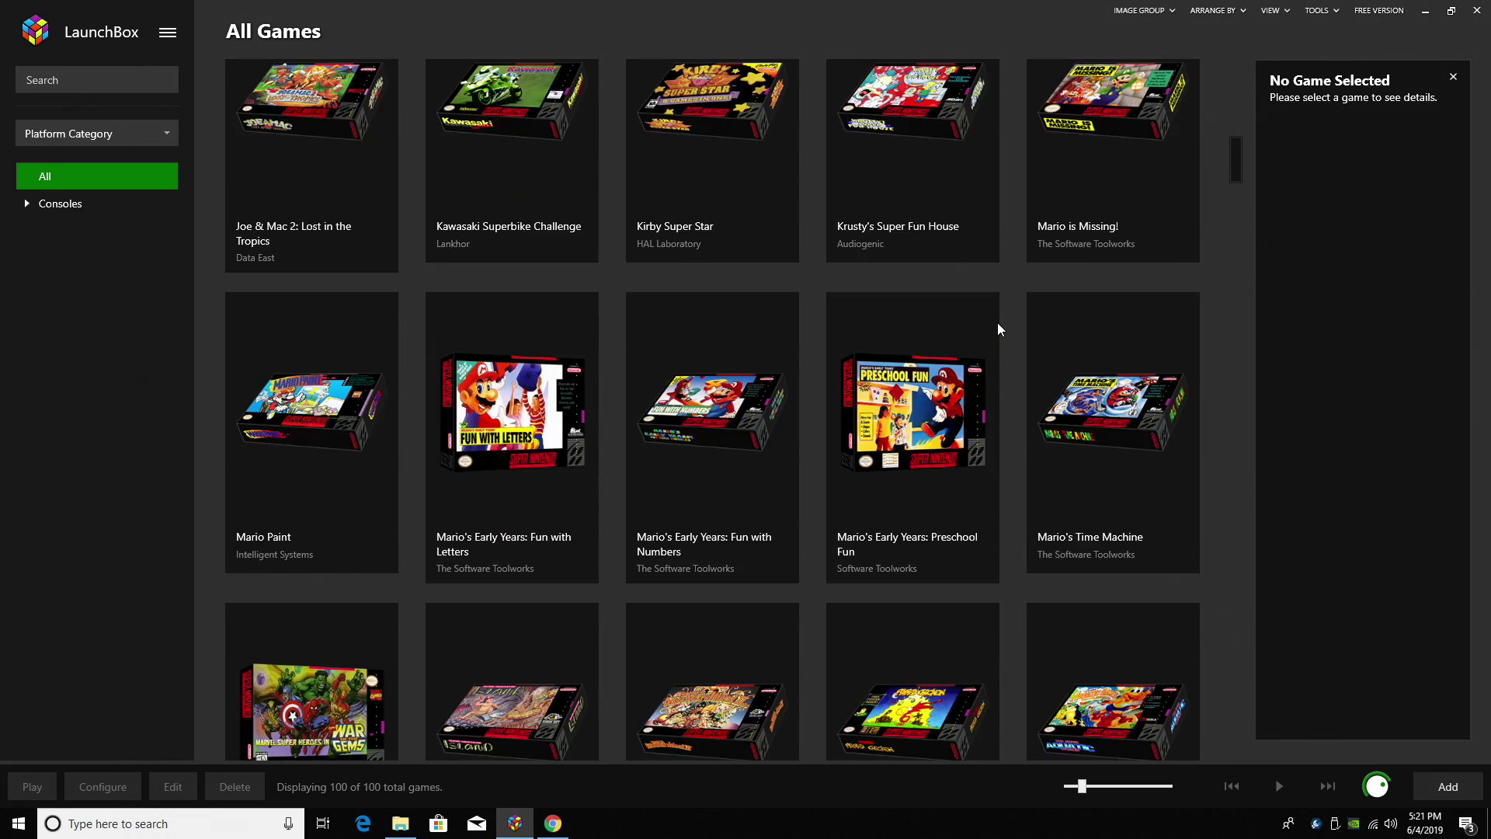
{"action": "scroll", "coordinate": [1119, 286], "scroll_direction": "down", "scroll_amount": 2}
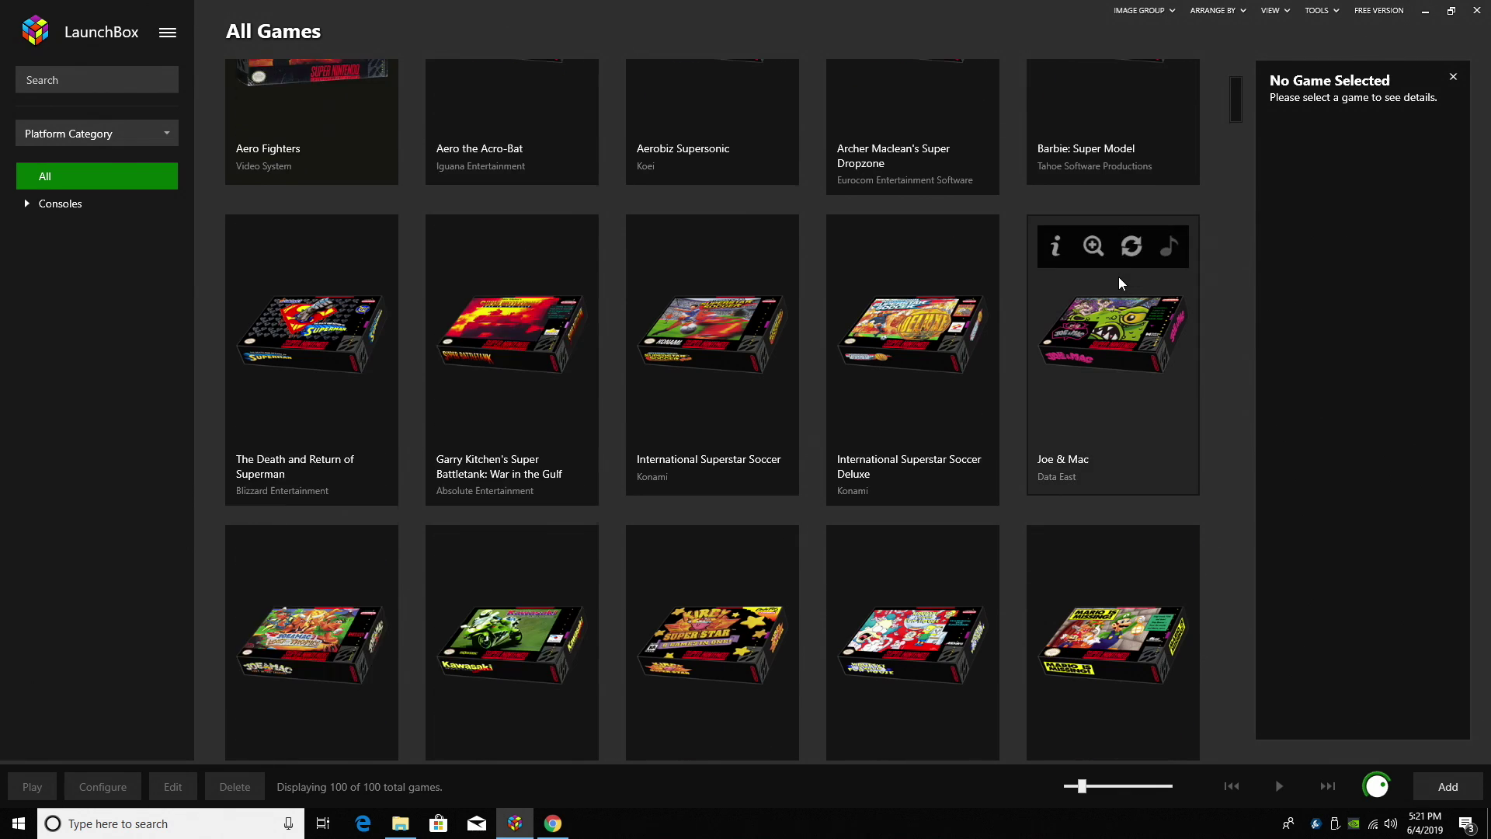
{"action": "double_click", "coordinate": [1117, 254]}
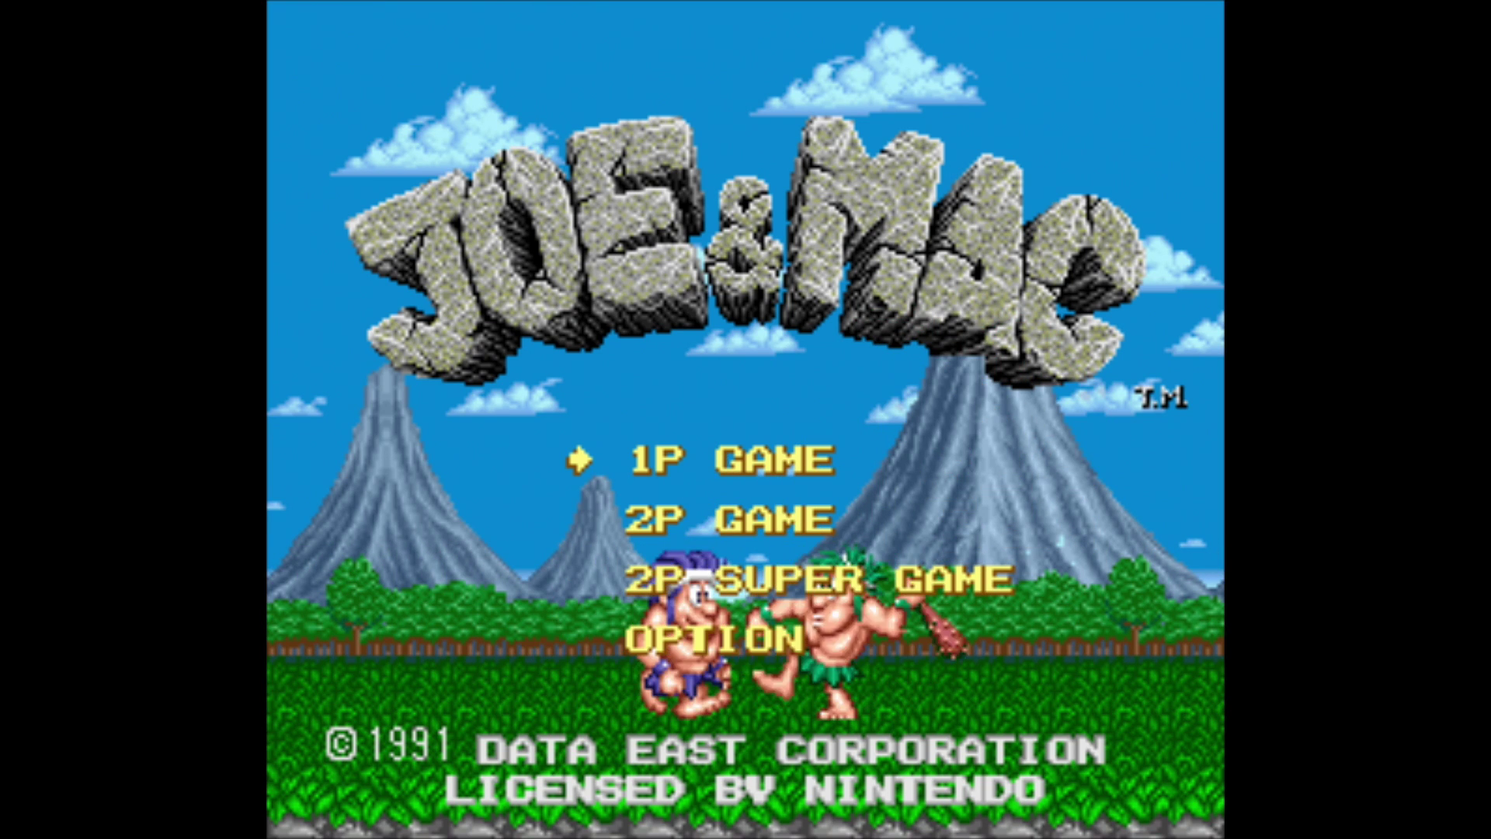
{"action": "key", "text": "Escape"}
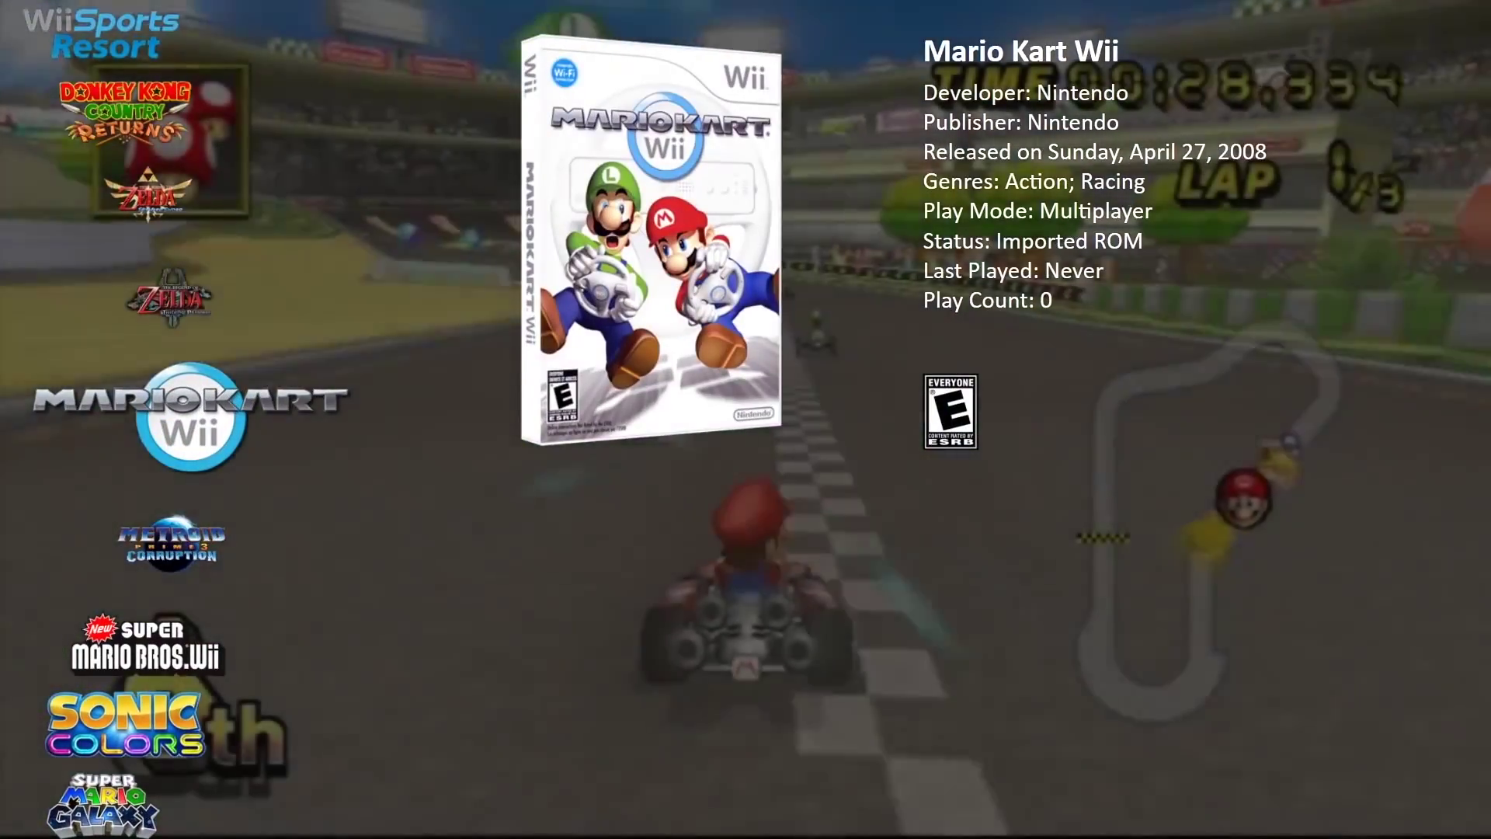
Switch to BigBox and browse upward through the Wii game list from Mario Kart Wii
{"action": "key", "text": "Up"}
{"action": "key", "text": "Up"}
{"action": "key", "text": "Up"}
{"action": "key", "text": "Up"}
{"action": "key", "text": "Up"}
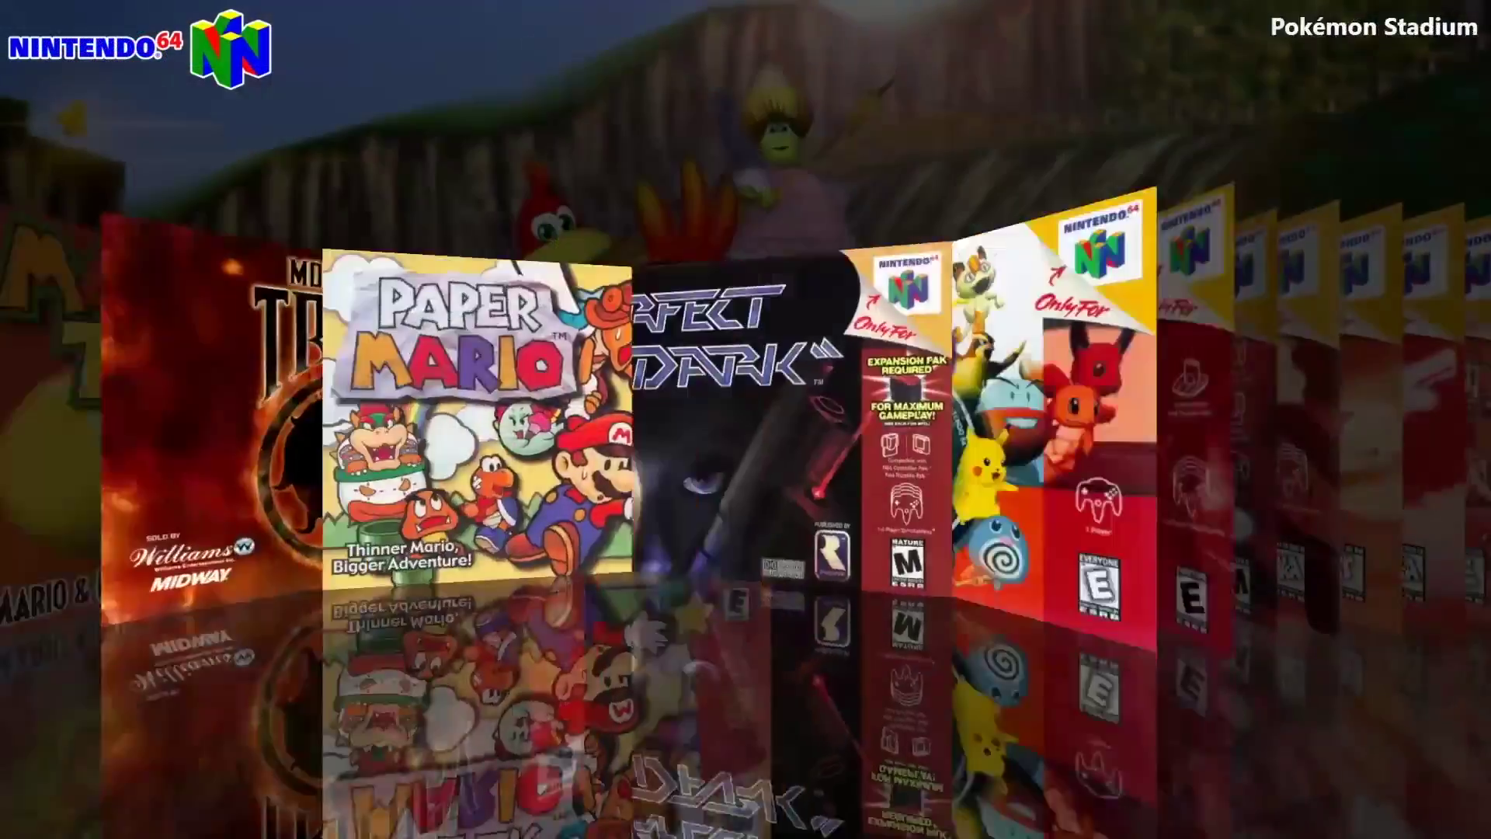
Browse forward through the Nintendo 64 games in the cover flow view
{"action": "key", "text": "Right"}
{"action": "key", "text": "Right"}
{"action": "key", "text": "Right"}
{"action": "key", "text": "Right"}
{"action": "key", "text": "Right"}
{"action": "key", "text": "Right"}
{"action": "key", "text": "Right"}
{"action": "key", "text": "Right"}
{"action": "key", "text": "Right"}
{"action": "key", "text": "Right"}
{"action": "key", "text": "Right"}
{"action": "key", "text": "Right"}
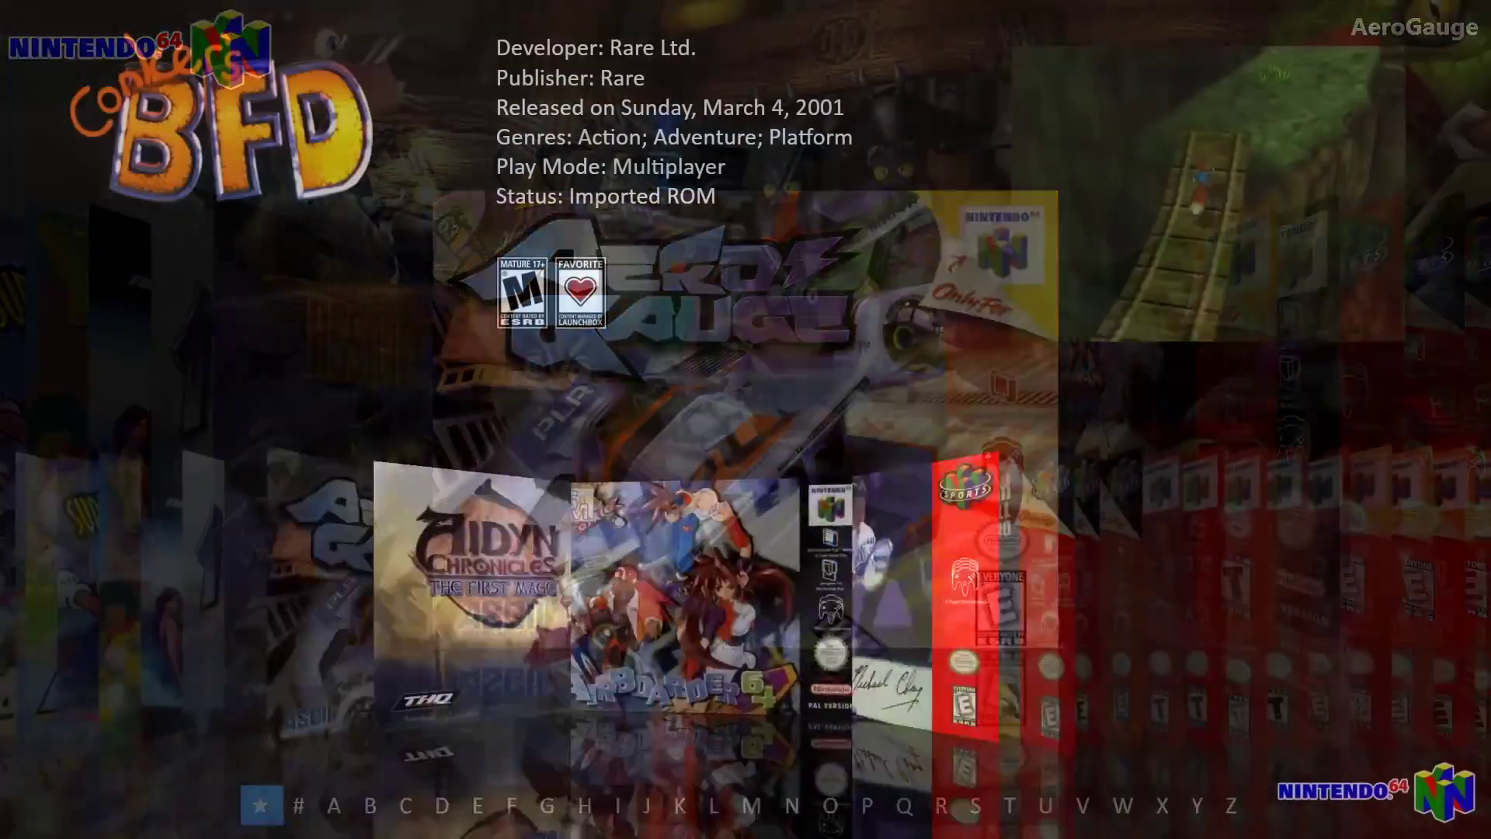
{"action": "key", "text": "Right"}
{"action": "key", "text": "Right"}
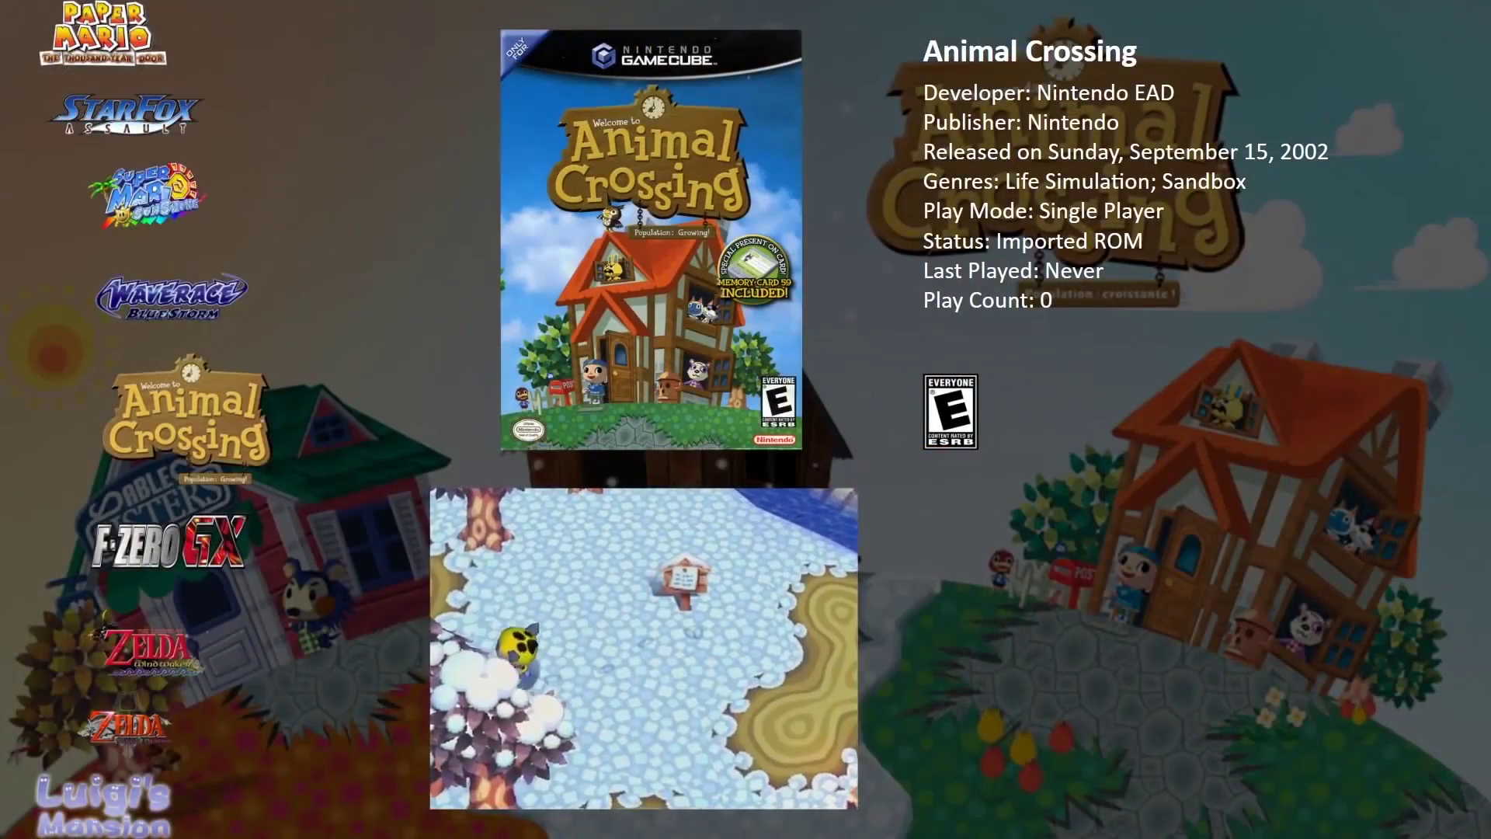
Browse down the GameCube game list from Animal Crossing, viewing each game's details
{"action": "key", "text": "Down"}
{"action": "key", "text": "Down"}
{"action": "key", "text": "Down"}
{"action": "key", "text": "Down"}
{"action": "key", "text": "Down"}
{"action": "key", "text": "Down"}
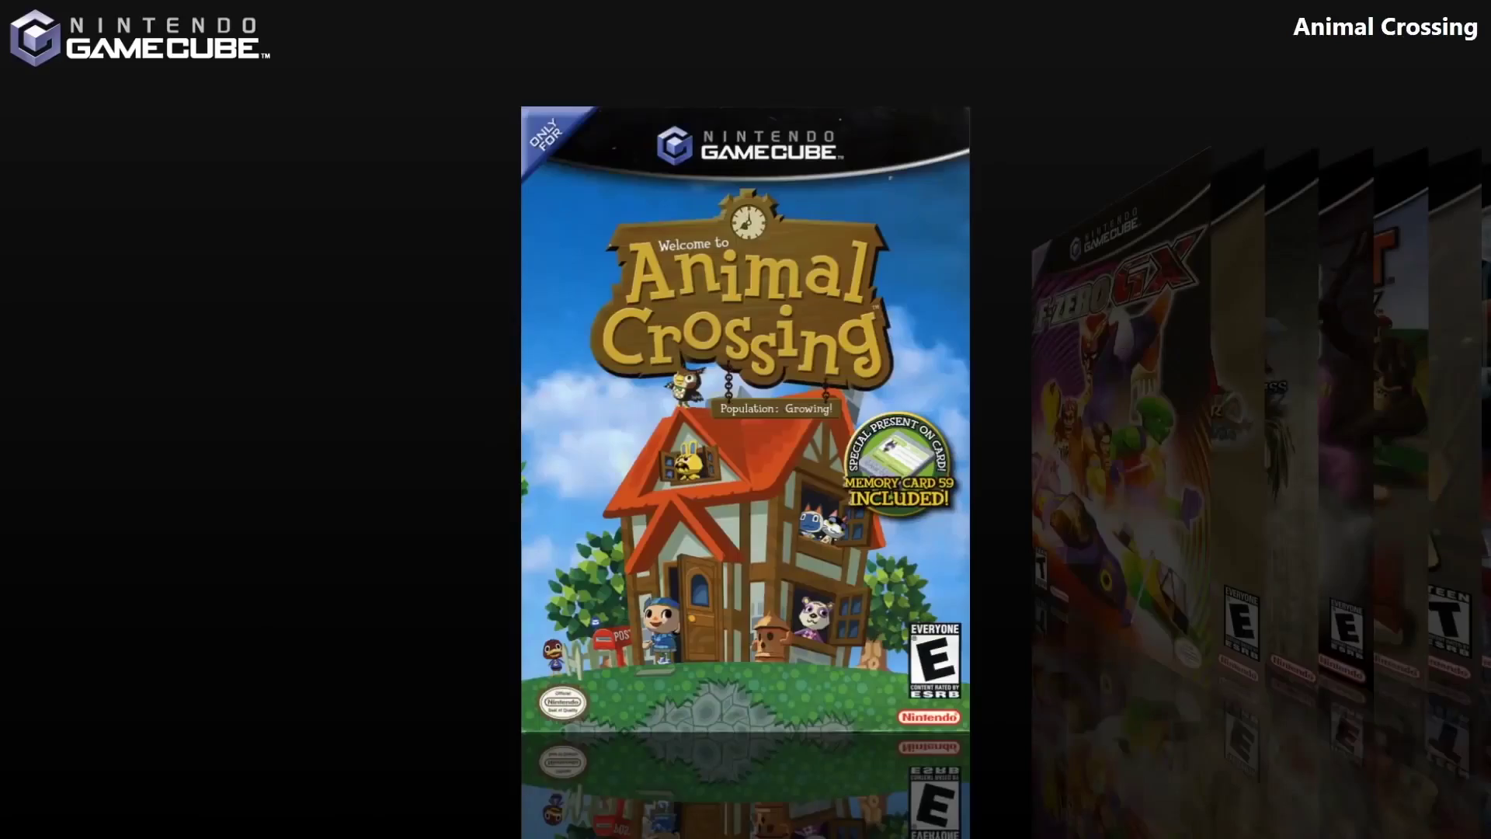
Flip forward through the GameCube box covers in the cover flow view, starting from Animal Crossing
{"action": "key", "text": "Right"}
{"action": "key", "text": "Right"}
{"action": "key", "text": "Right"}
{"action": "key", "text": "Right"}
{"action": "key", "text": "Right"}
{"action": "key", "text": "Right"}
{"action": "key", "text": "Right"}
{"action": "key", "text": "Right"}
{"action": "key", "text": "Right"}
{"action": "key", "text": "Right"}
{"action": "key", "text": "Right"}
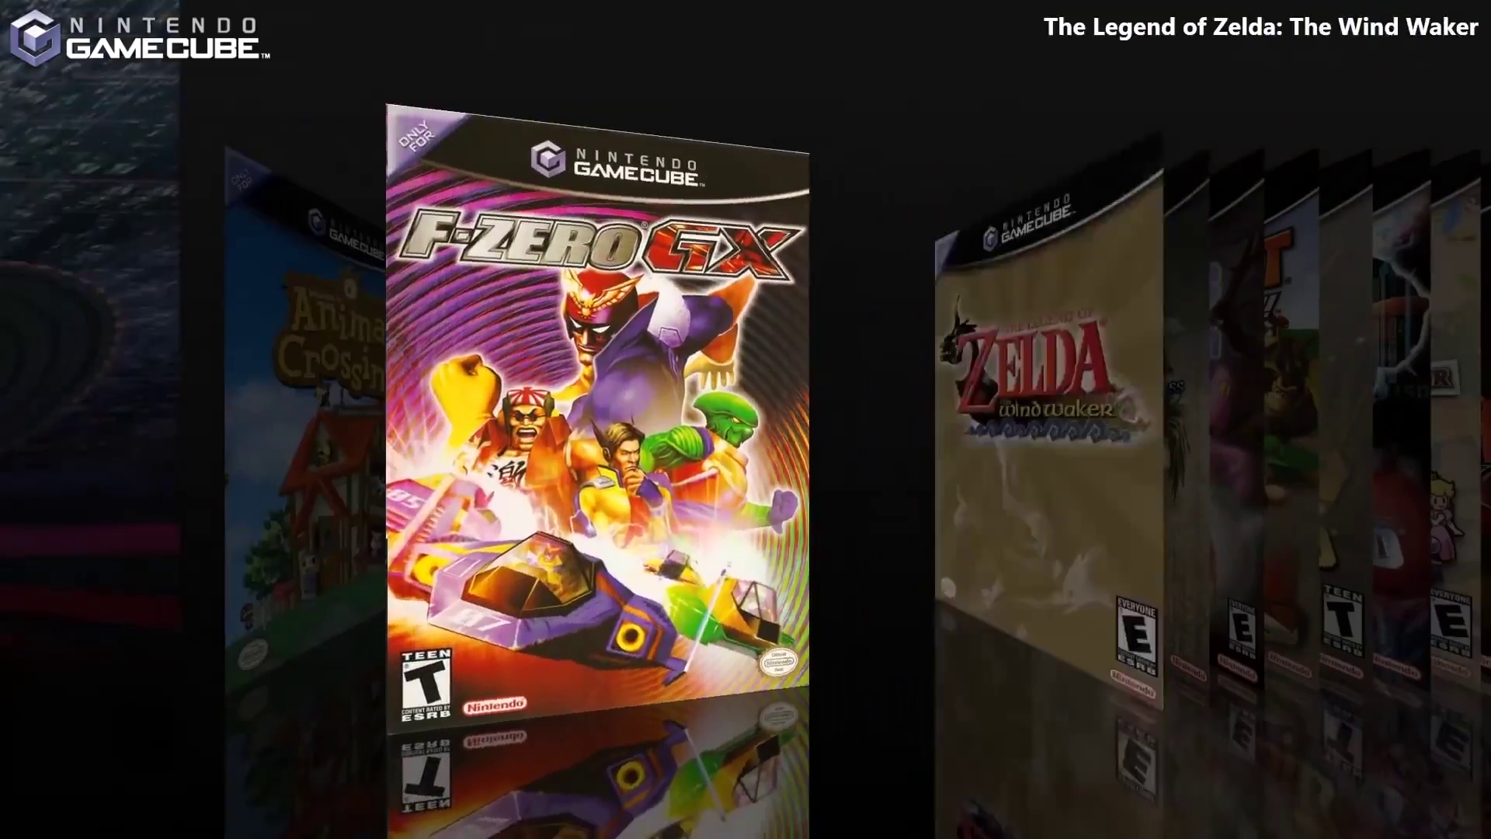